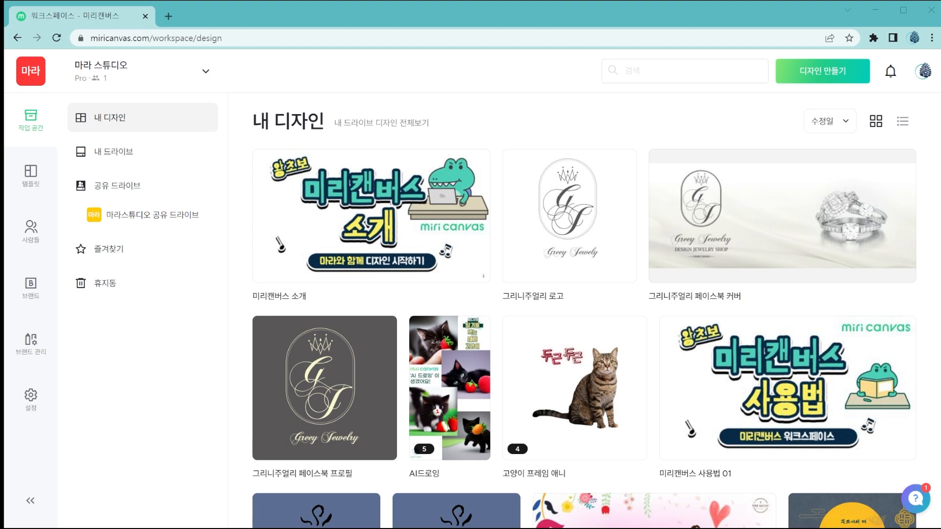
Look through the saved designs in the workspace's 내 디자인 list.
scroll(323, 387, down, 2)
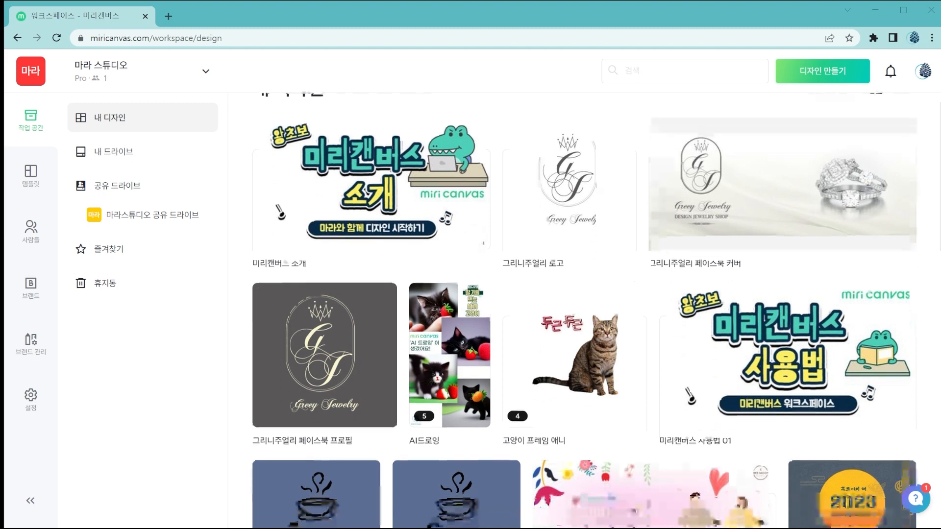
scroll(323, 319, down, 2)
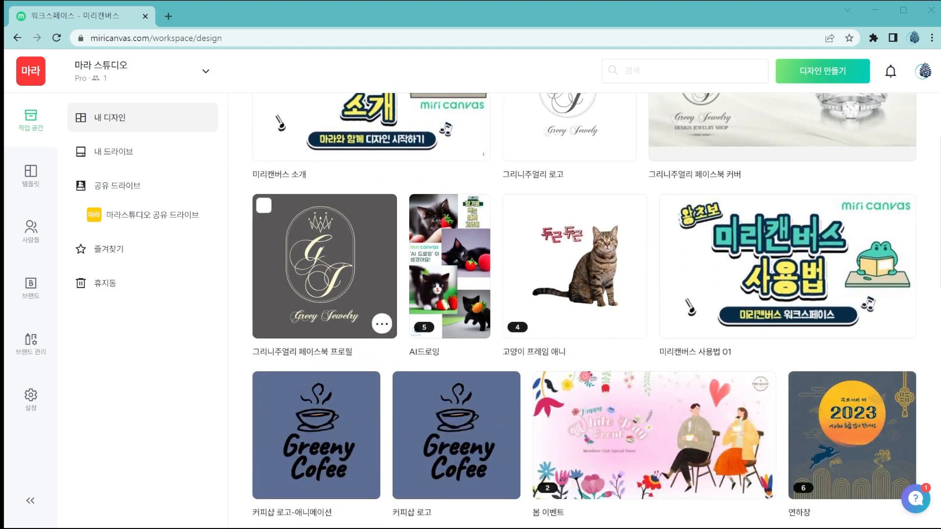
scroll(323, 318, down, 6)
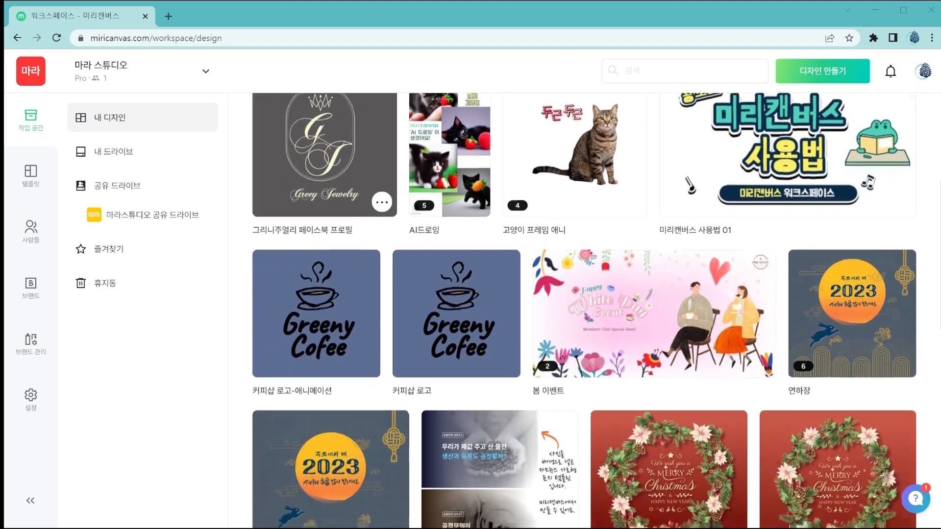
scroll(324, 319, down, 6)
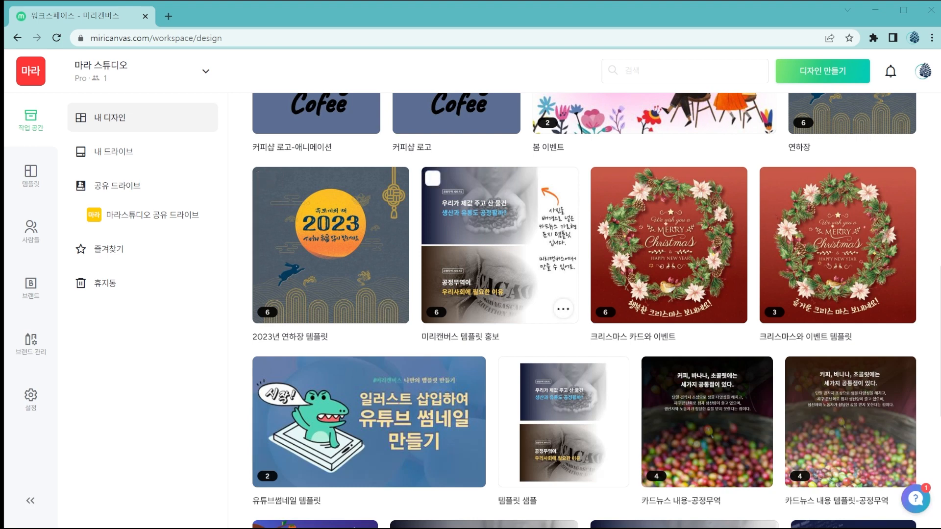
scroll(583, 309, down, 3)
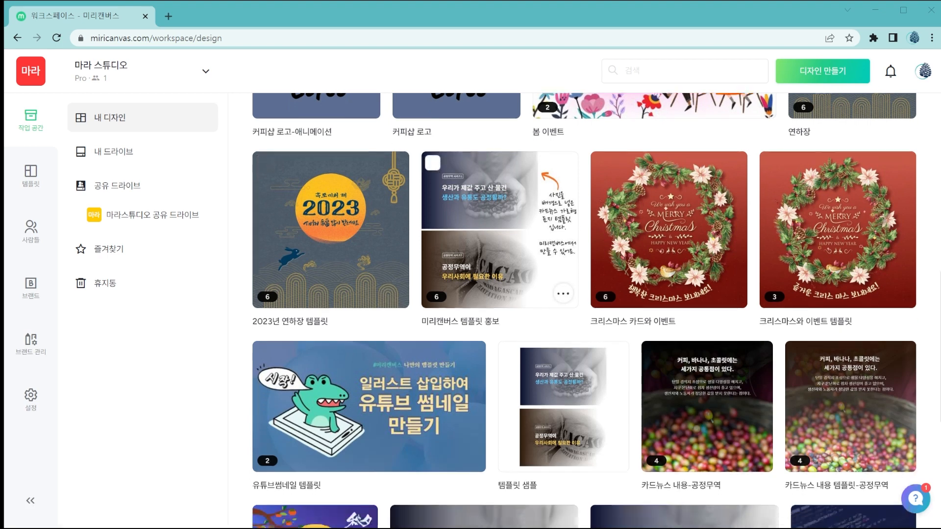
scroll(583, 308, down, 3)
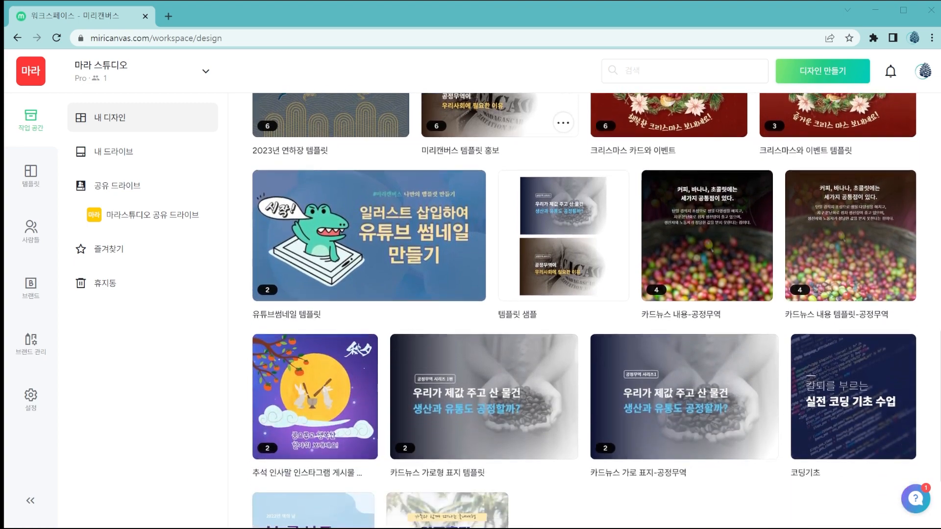
scroll(583, 309, up, 4)
scroll(583, 309, up, 5)
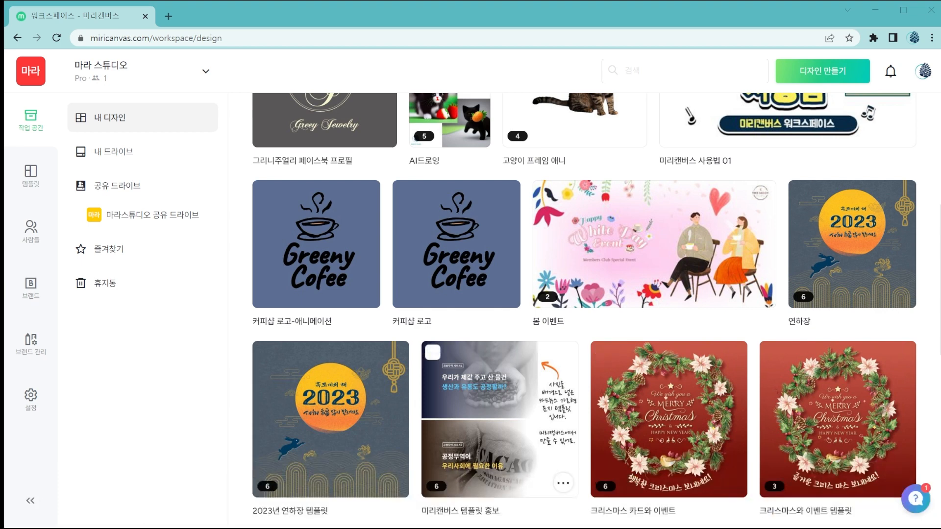
scroll(500, 419, up, 6)
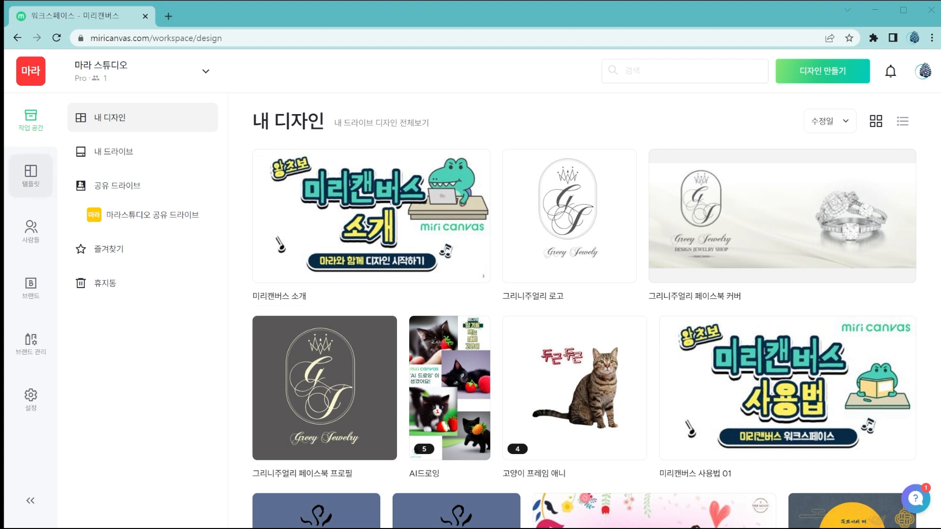
Open the workspace's template gallery and view the size options for a new design.
click(30, 176)
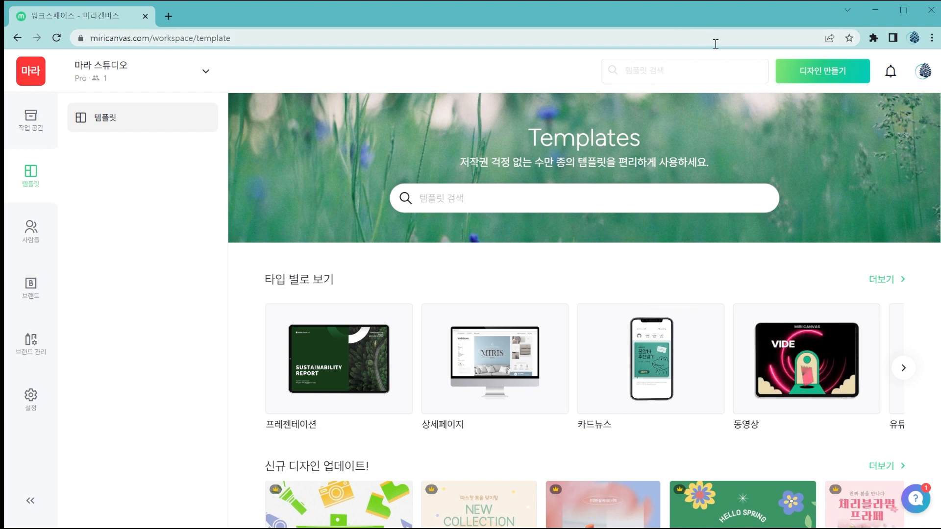
click(831, 74)
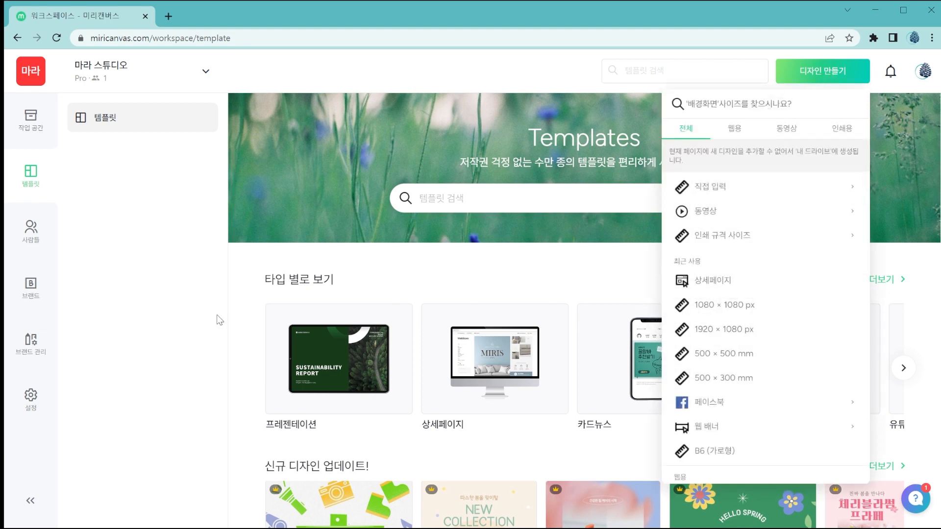
click(163, 303)
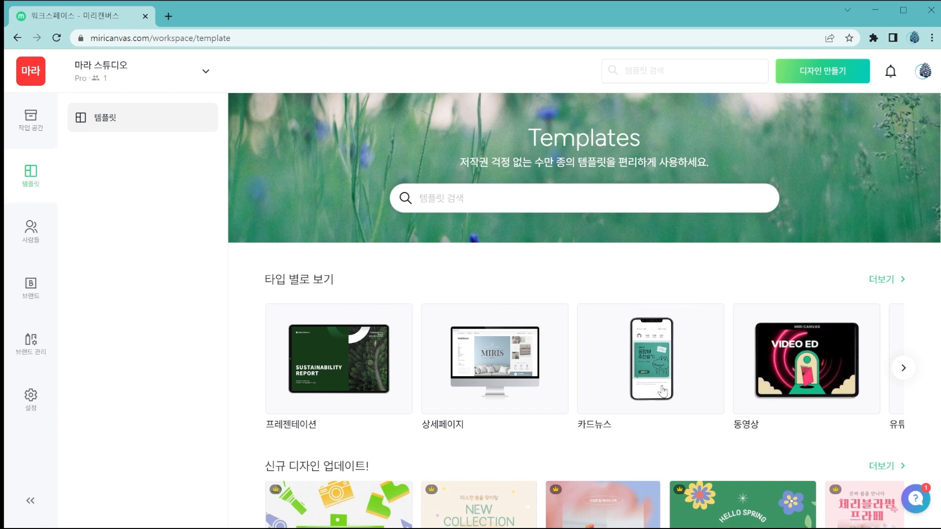
Show all template types, filter them to 웹용, and open the 소셜 미디어 정사각형 templates.
scroll(730, 345, down, 2)
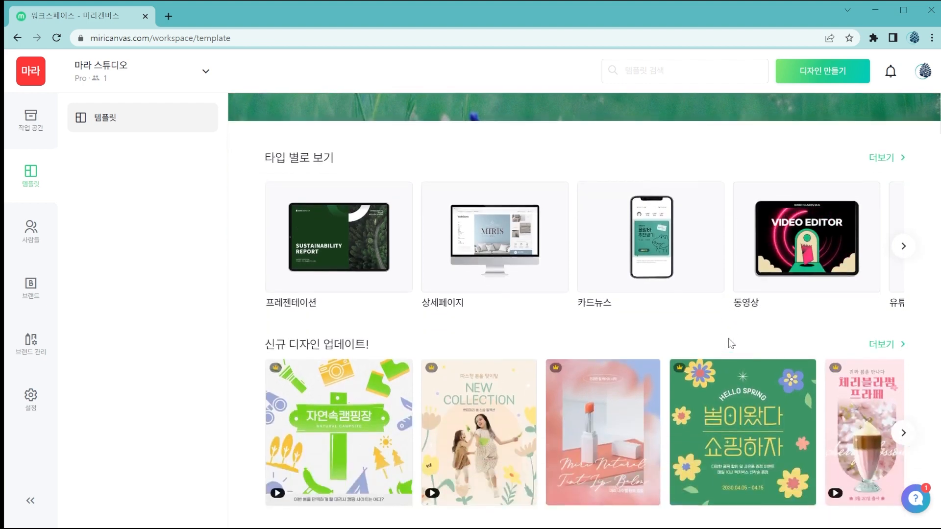
click(889, 159)
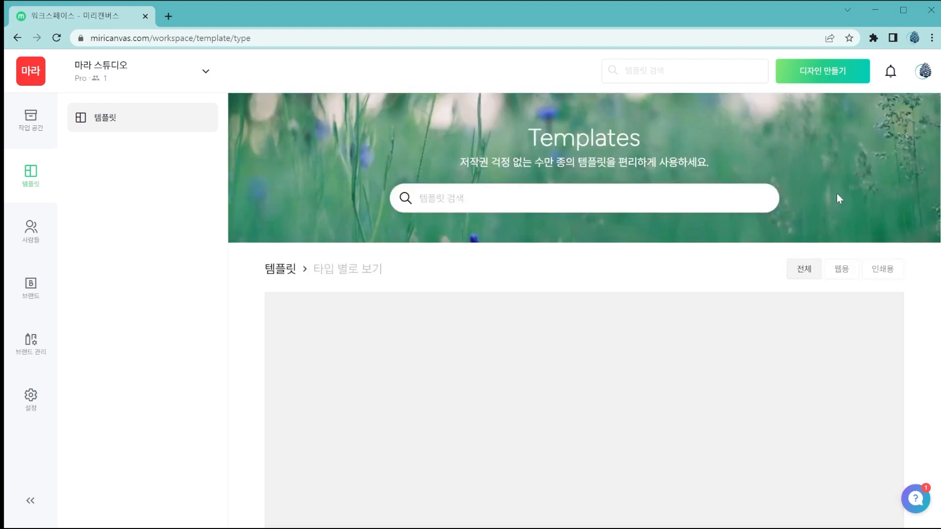
click(841, 268)
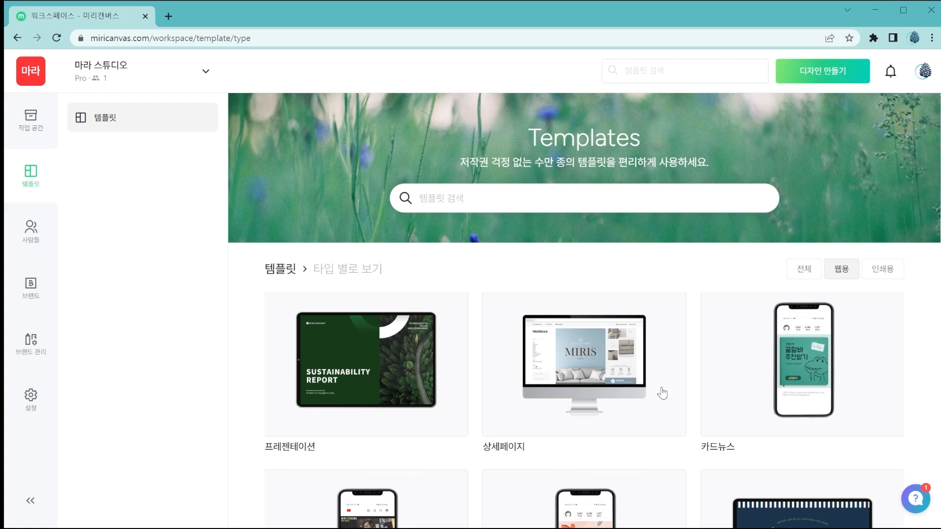
scroll(593, 377, down, 3)
click(590, 363)
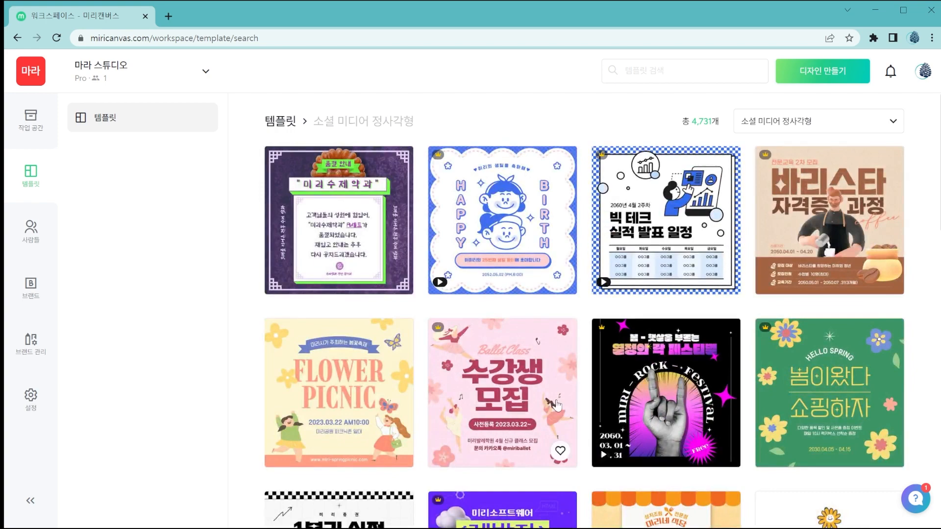
Create a new design from the yellow FLOWER PICNIC template.
scroll(558, 412, down, 3)
click(361, 267)
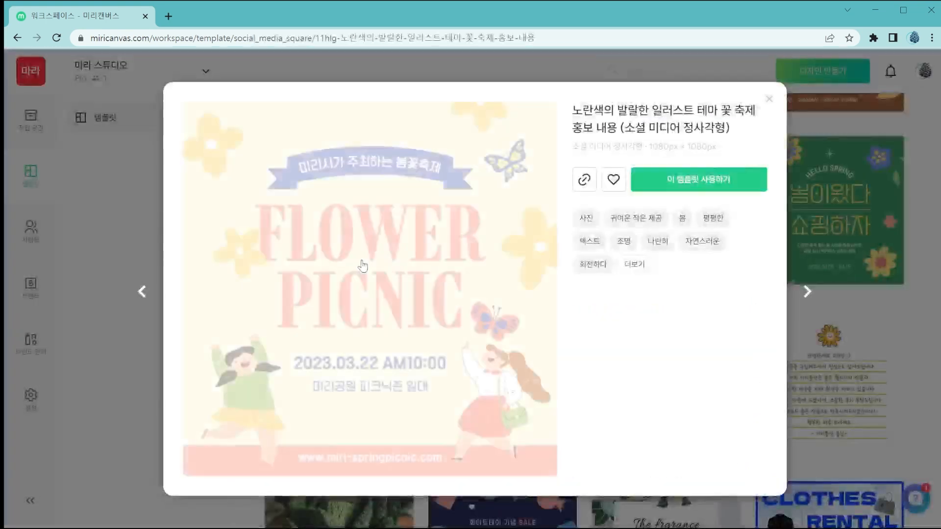
click(742, 190)
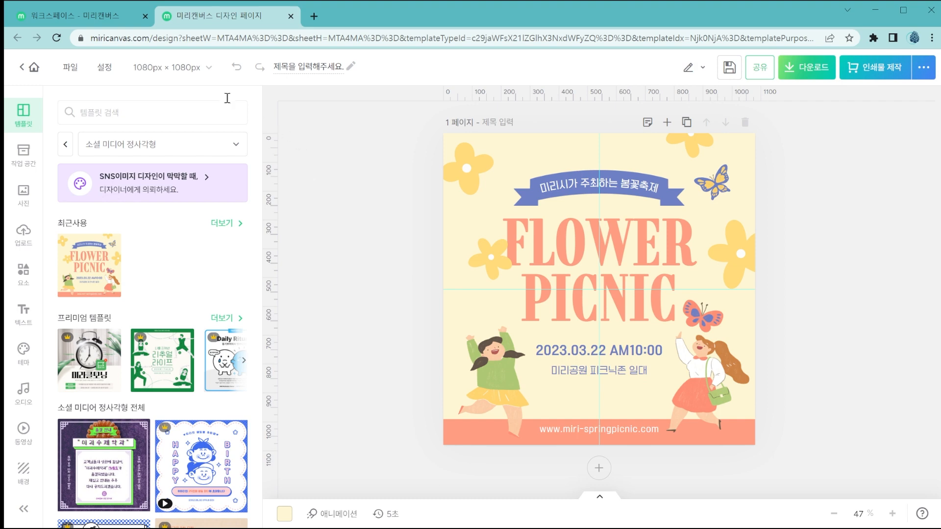
Return to the workspace and create a blank 카카오알림톡 design in the 이미지형 size, 800 × 400 px.
click(118, 19)
click(773, 98)
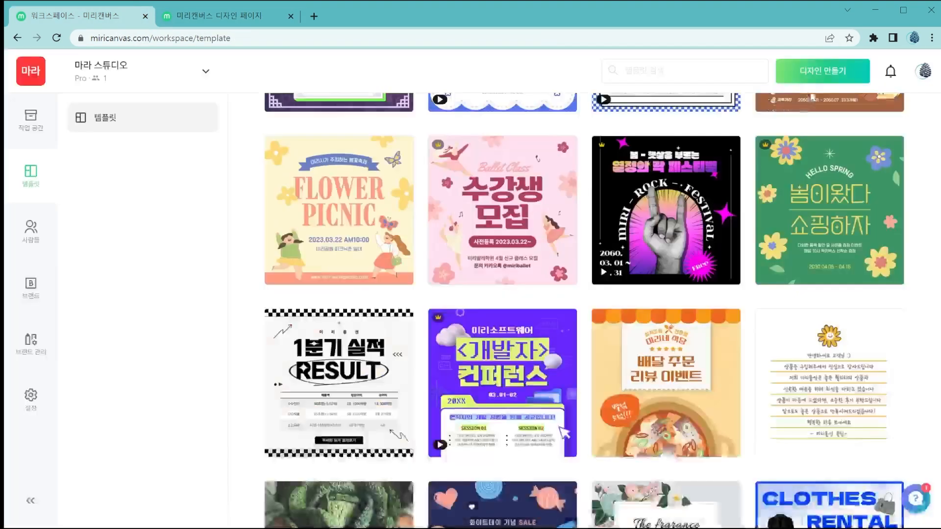
click(821, 79)
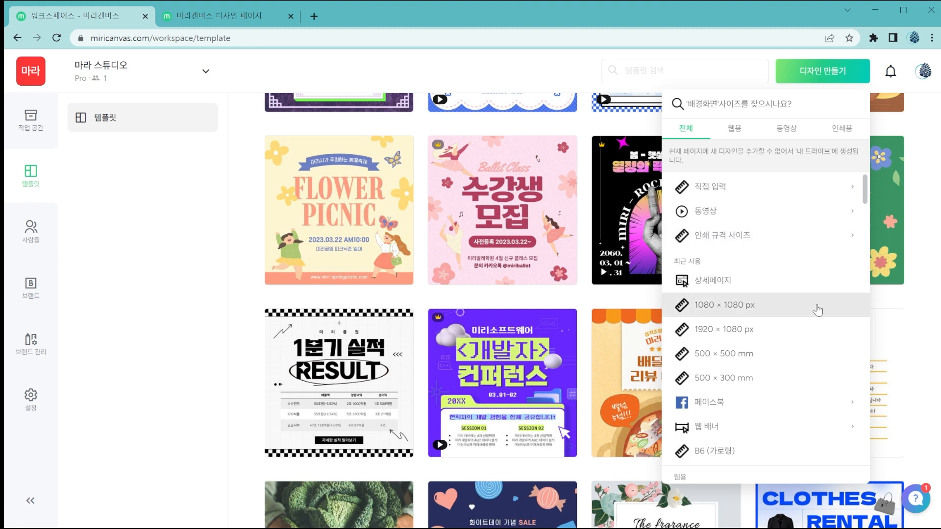
scroll(816, 311, down, 5)
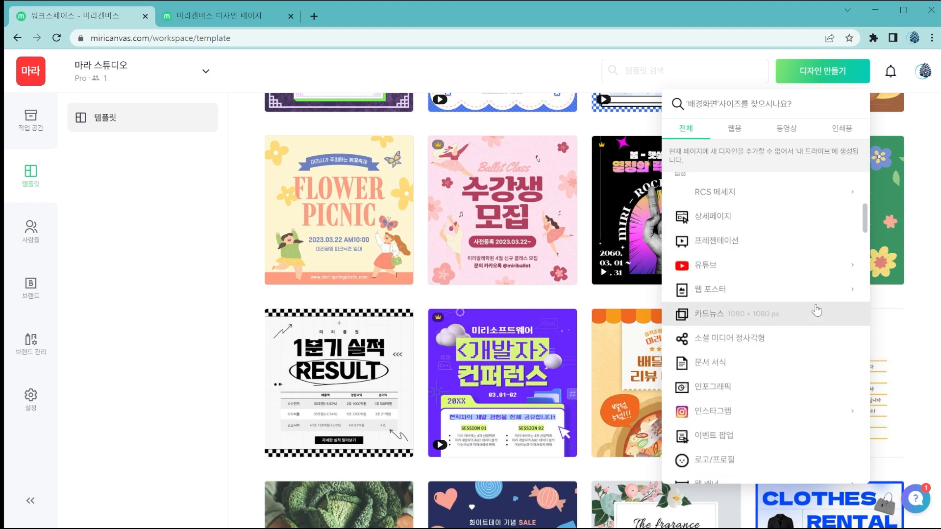
scroll(816, 310, down, 3)
scroll(816, 310, down, 3)
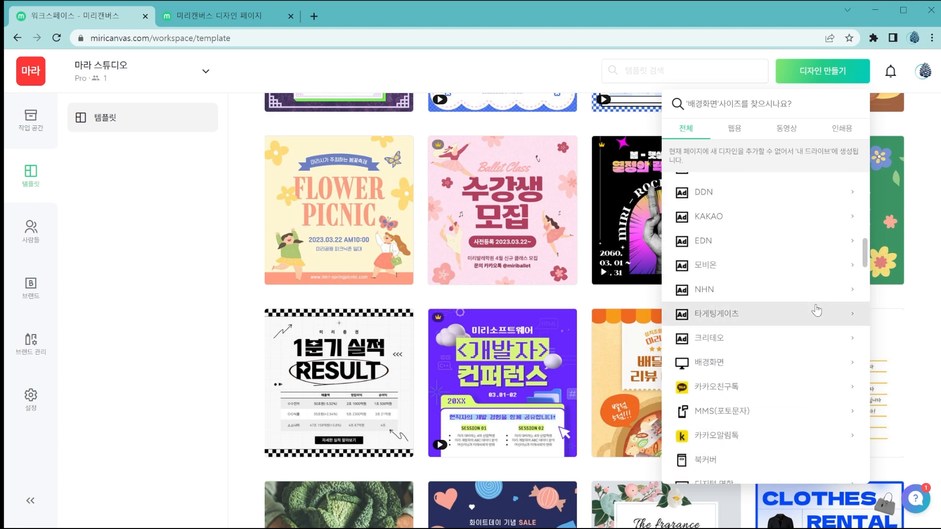
scroll(816, 311, down, 2)
click(815, 313)
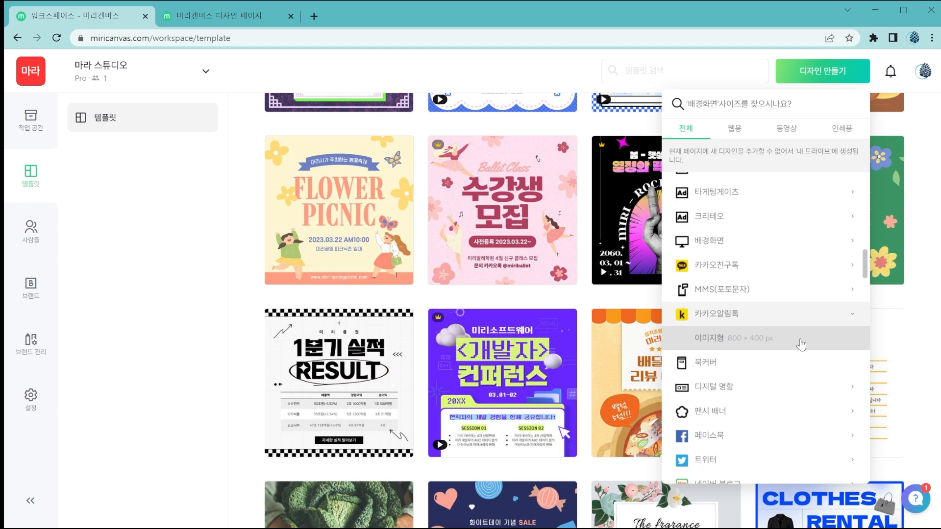
click(800, 344)
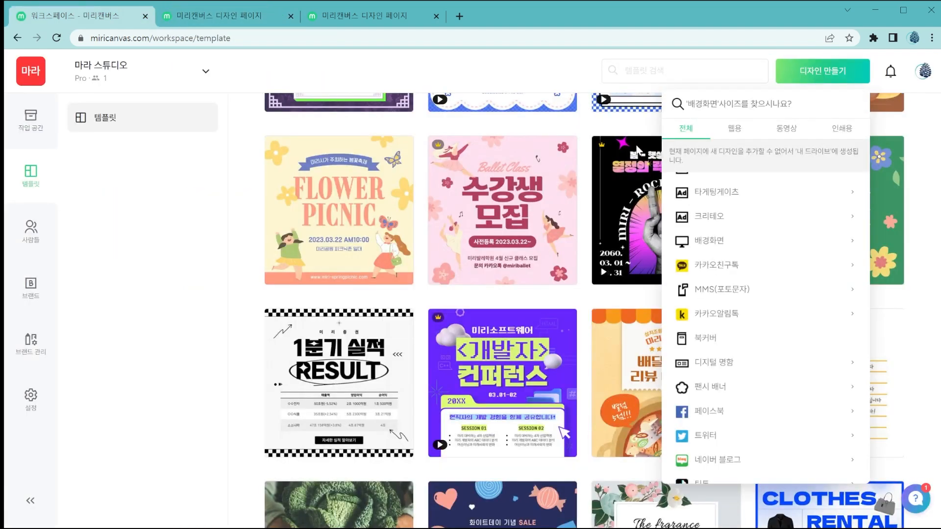
Examine the new-design size options offered for 웹용, 동영상 and 인쇄용, including the custom size entry.
click(734, 128)
click(786, 129)
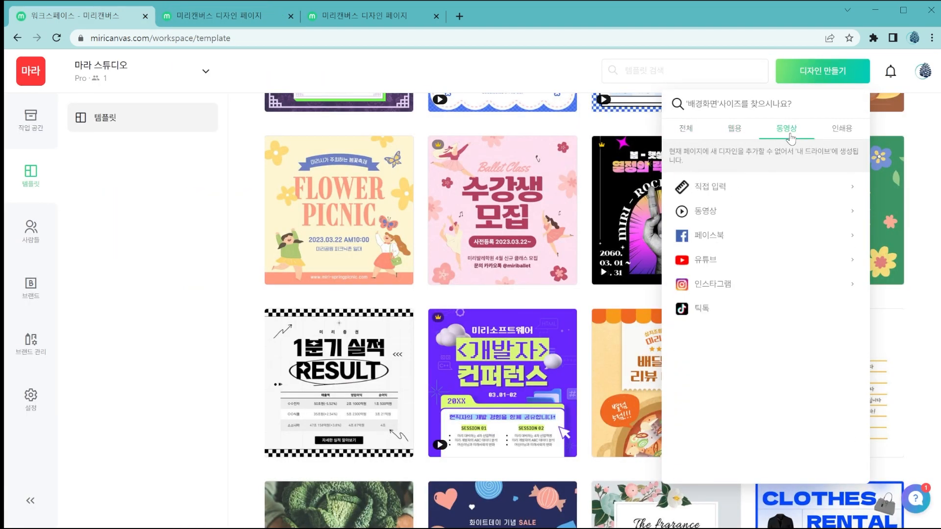
click(841, 132)
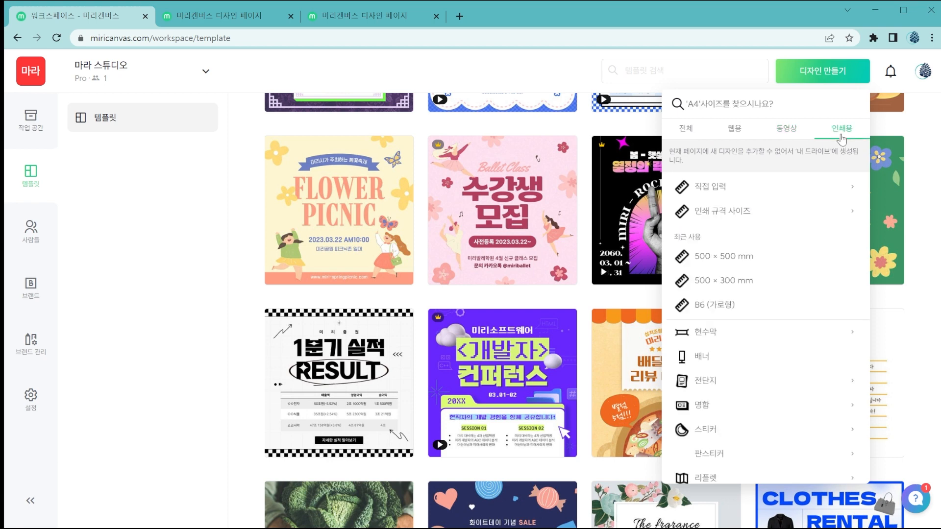
click(734, 129)
click(789, 130)
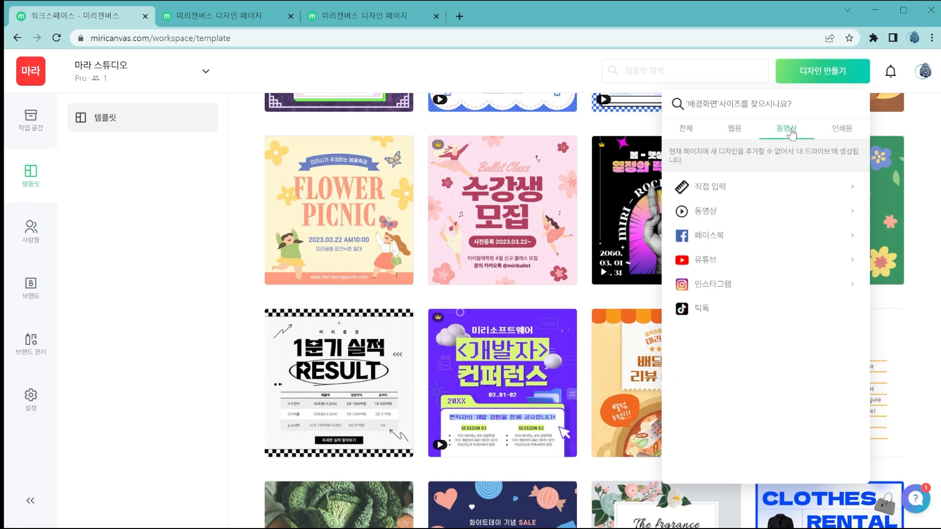
click(734, 128)
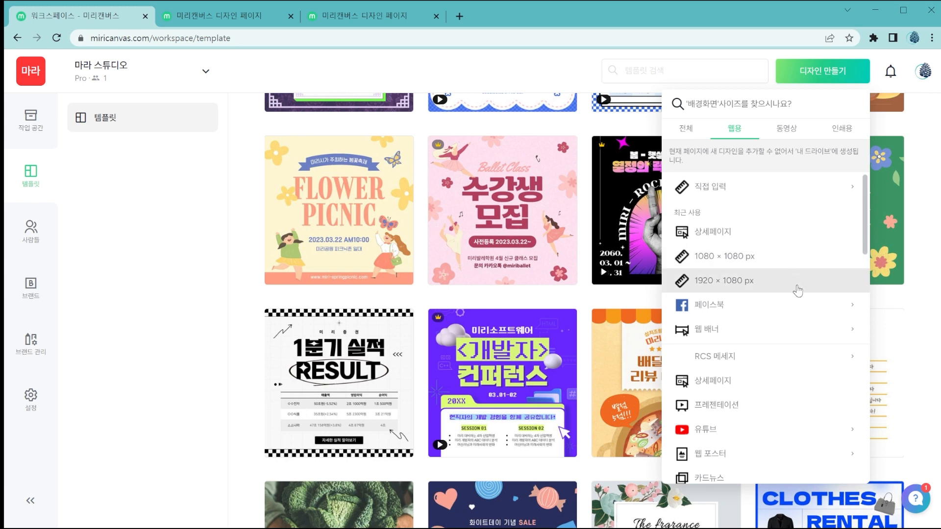
click(786, 129)
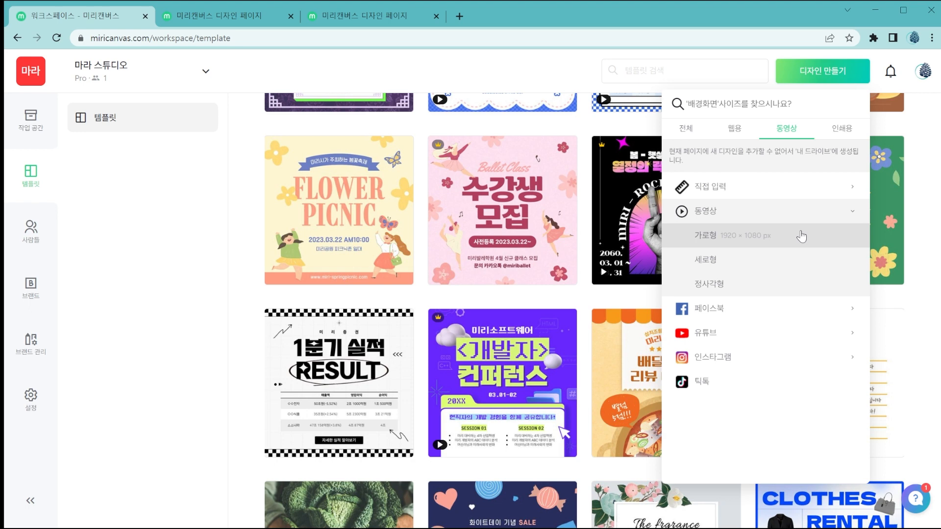
click(842, 128)
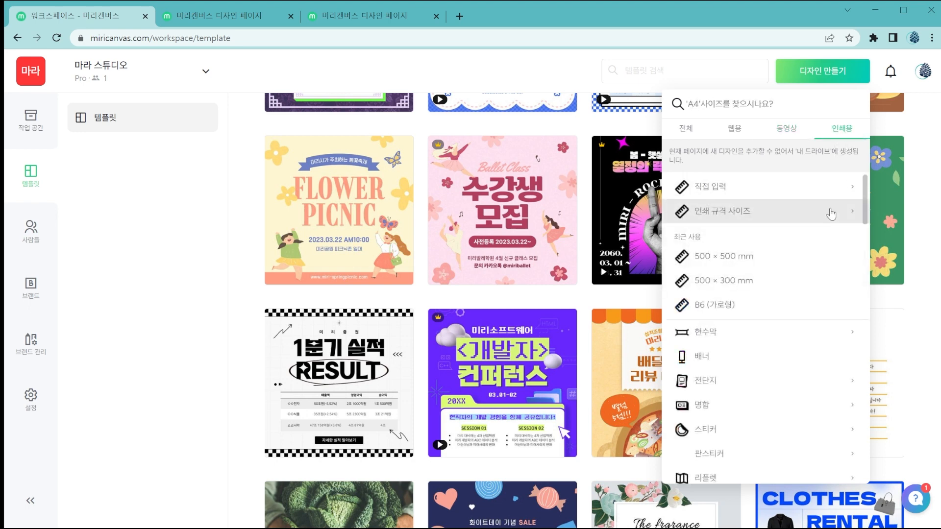
click(849, 186)
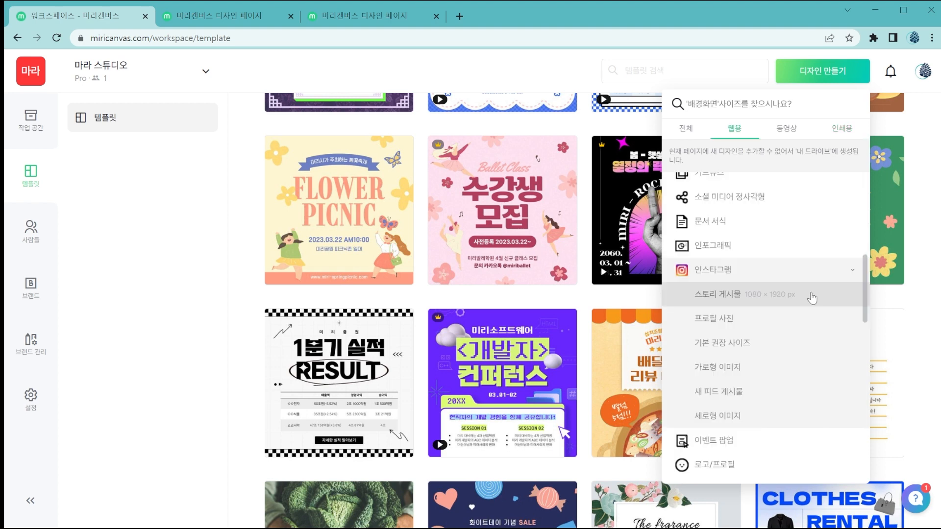
Create a blank web design with a custom size of 1080 × 1080 px.
scroll(812, 297, up, 10)
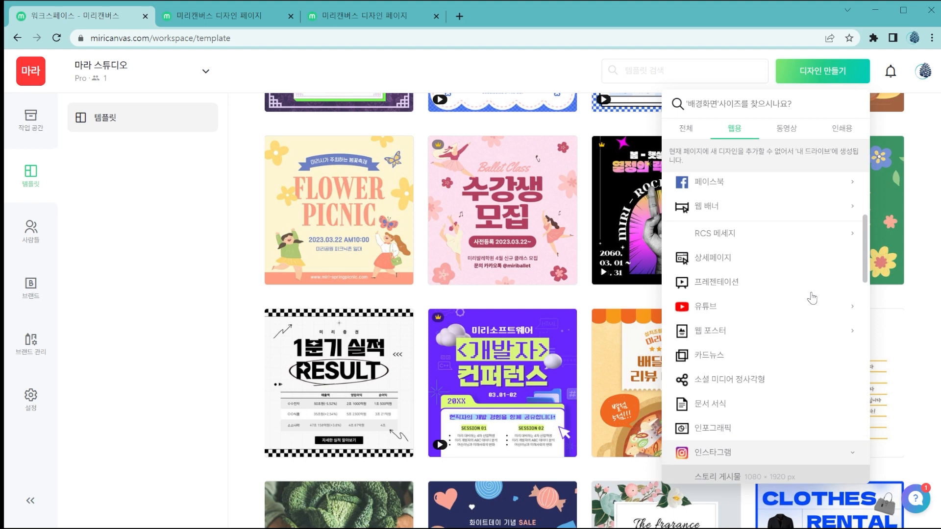
click(848, 193)
click(840, 191)
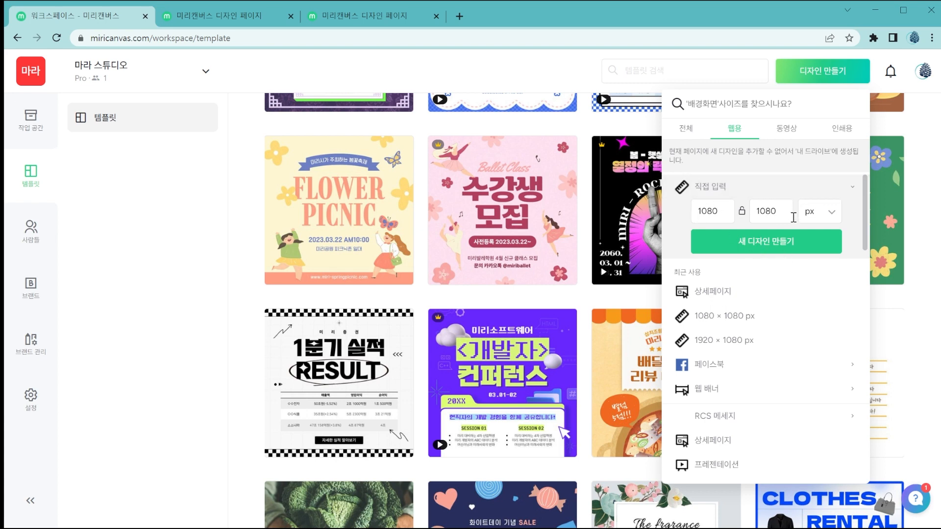
click(790, 245)
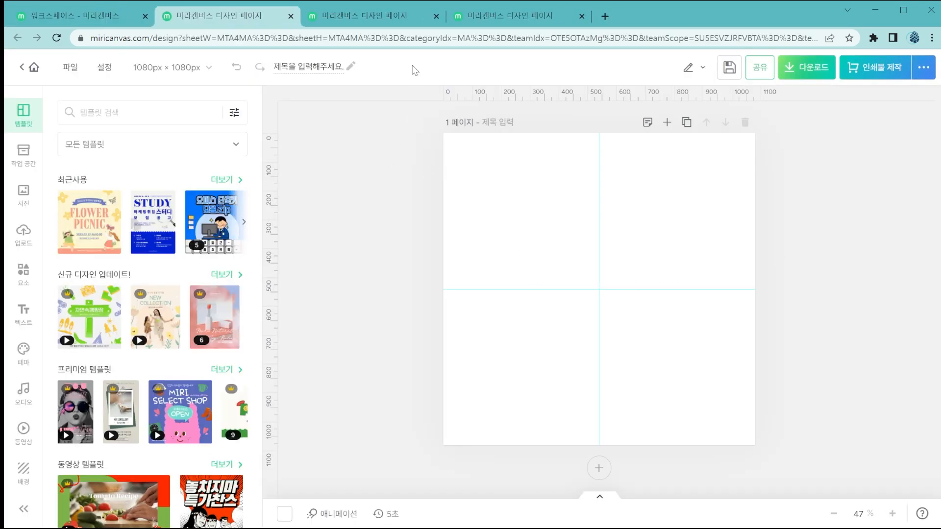
Compare the open design pages, ending on the blank 800 × 400 px design.
click(372, 16)
click(502, 13)
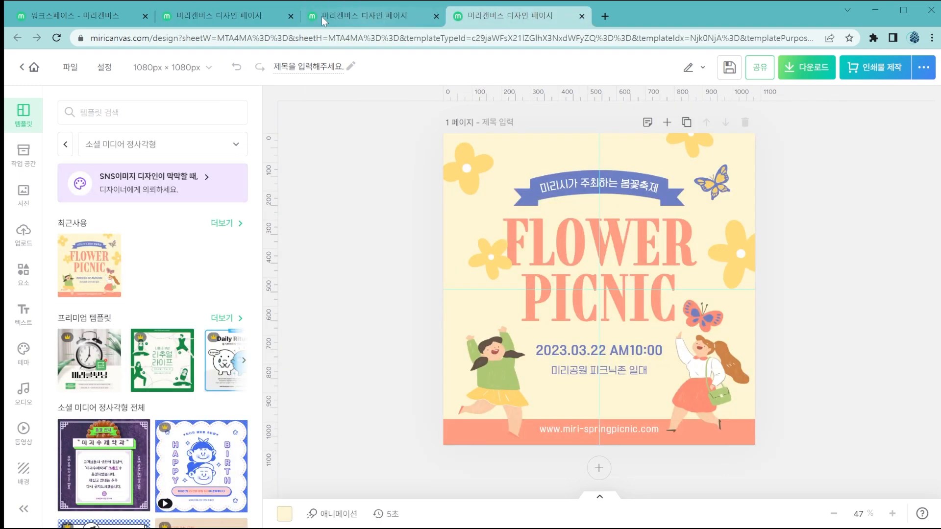
click(231, 17)
click(334, 17)
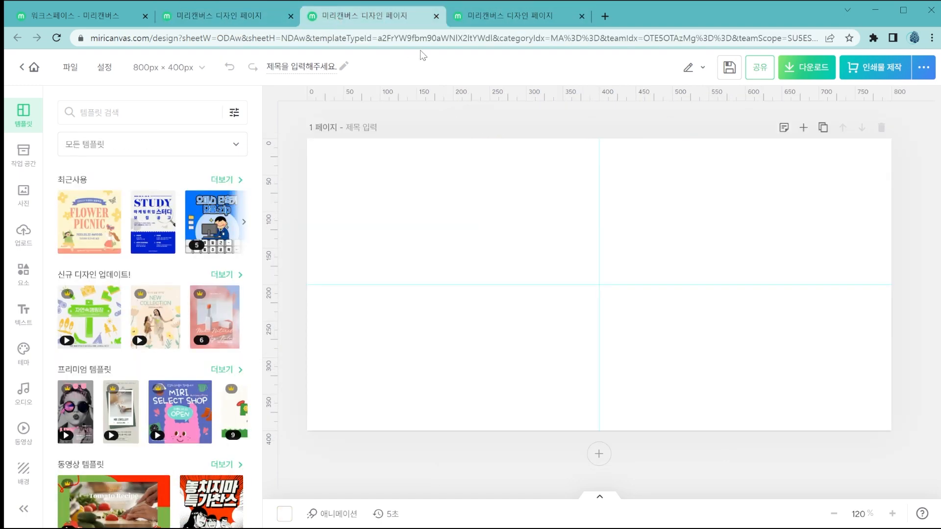
Copy the yellow flower illustration from the upper-left of the FLOWER PICNIC design into the blank 800 × 400 px design.
click(467, 20)
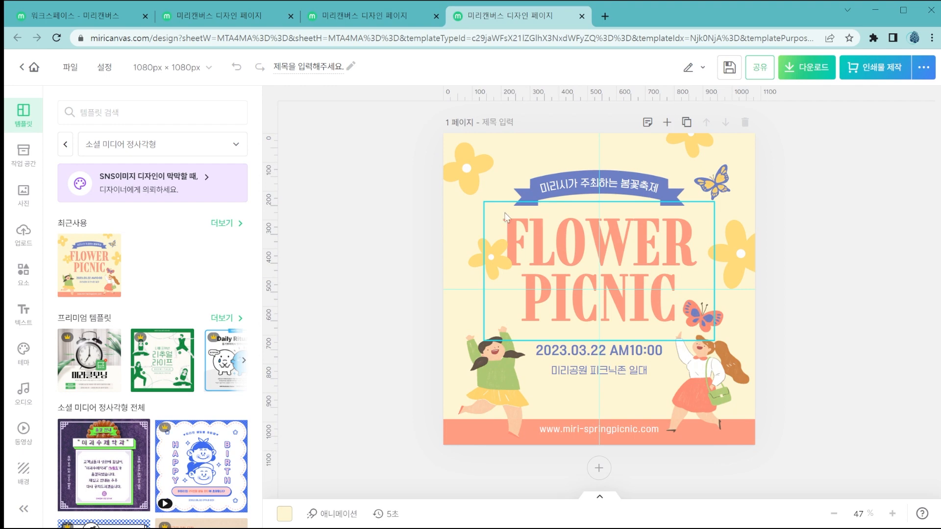
click(473, 184)
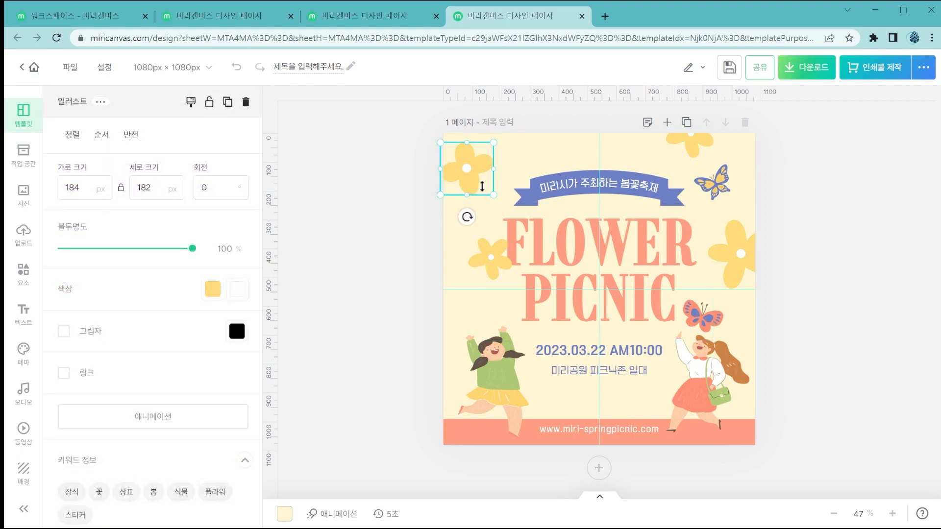
click(392, 17)
click(505, 228)
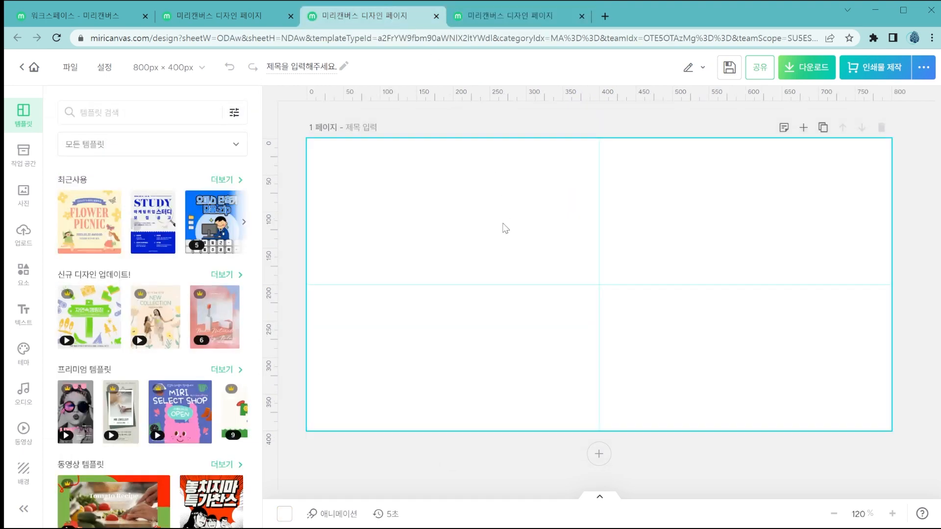
key(ctrl+v)
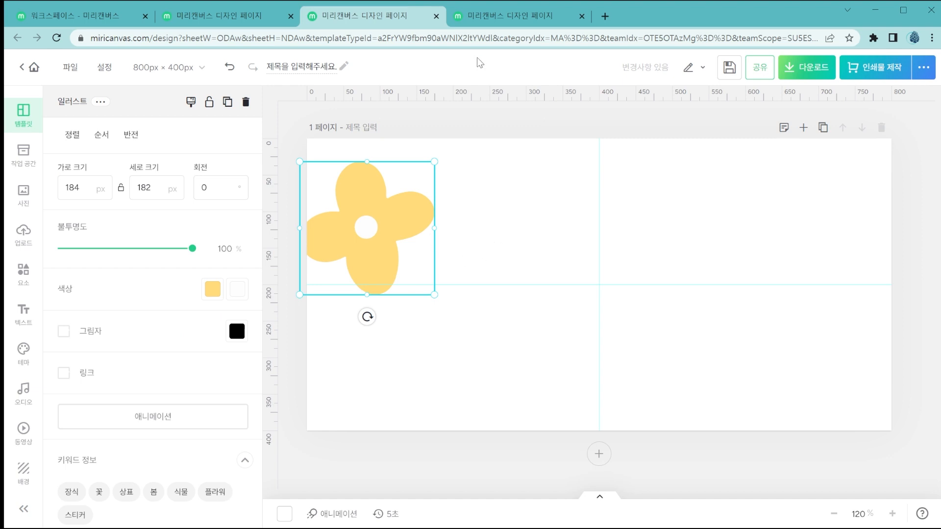
Compare the open design pages and keep only the blank 1080 × 1080 px design open beside the workspace.
click(469, 16)
click(403, 23)
click(480, 22)
click(266, 20)
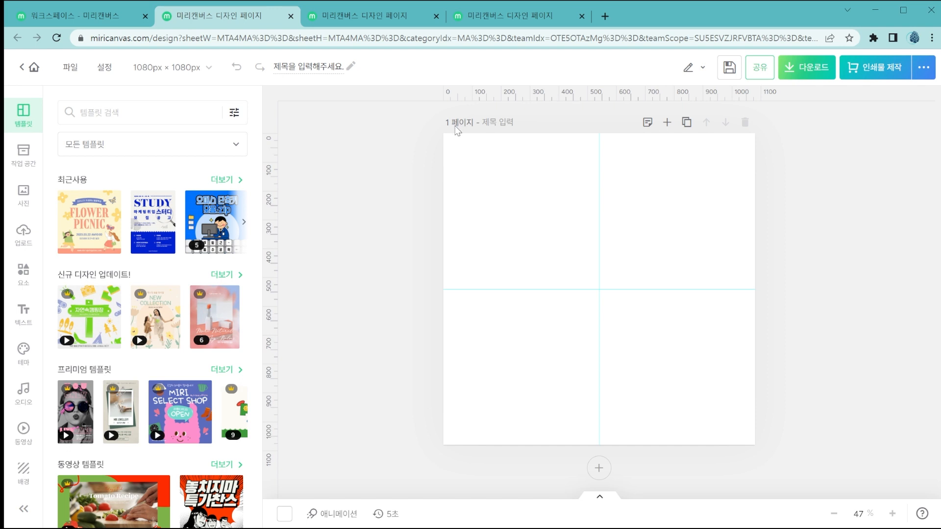
click(540, 16)
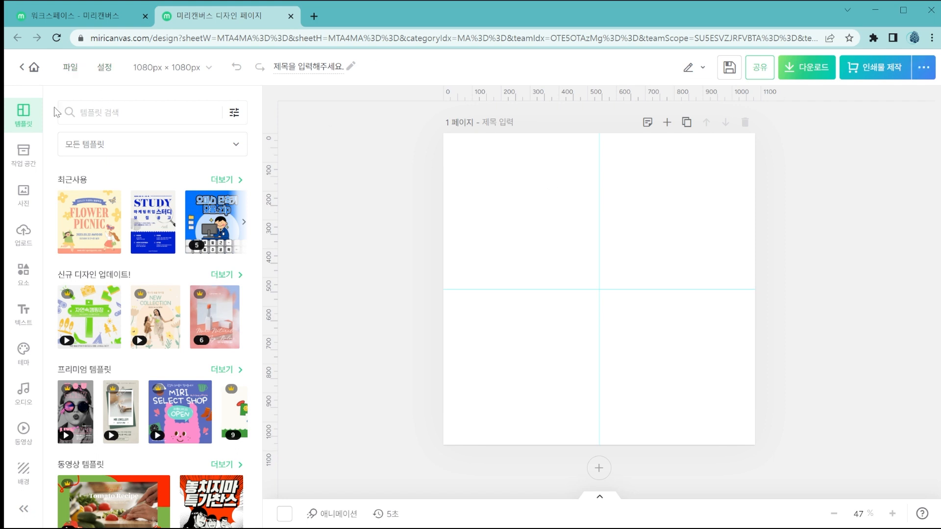
Browse the editor's resource categories from 작업 공간, 사진 and 업로드 through 요소 to 텍스트.
click(25, 156)
click(24, 198)
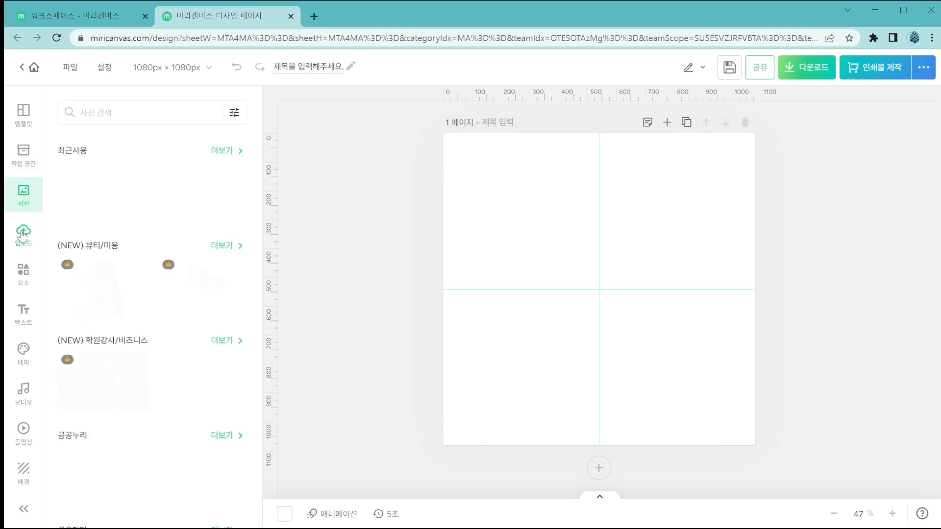
click(24, 234)
click(19, 281)
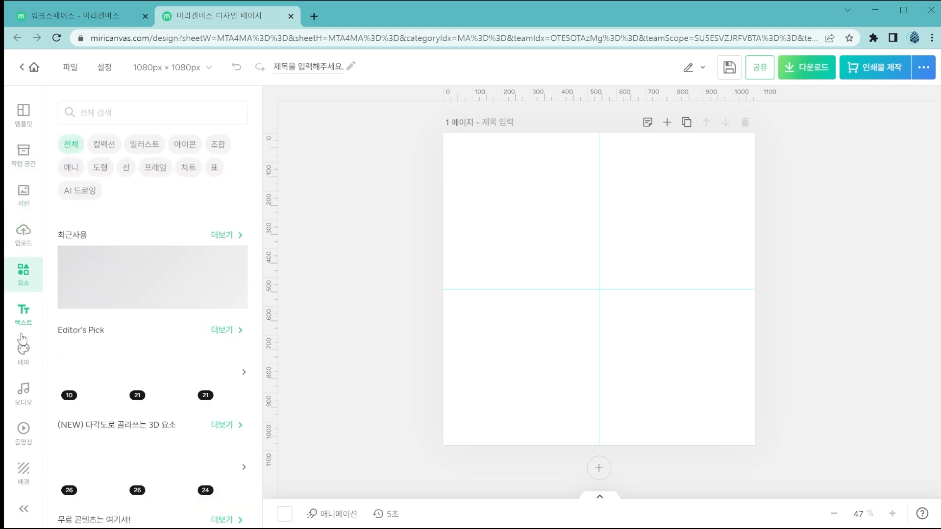
click(24, 314)
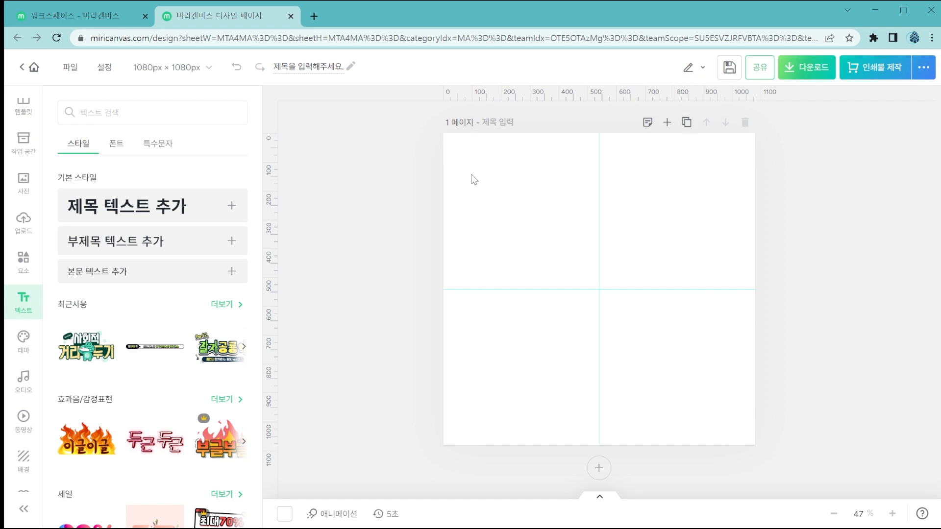
Examine the editable design title and the page thumbnail overview, leaving the overview collapsed.
click(318, 66)
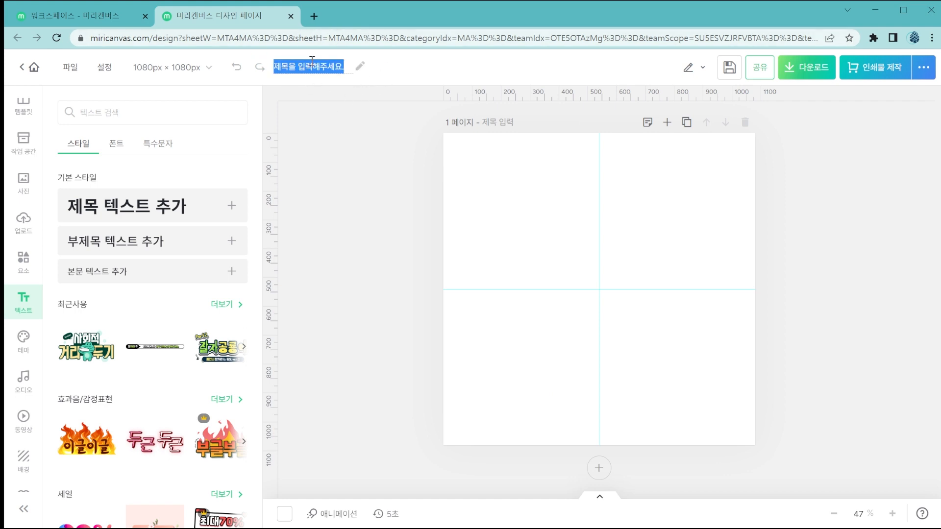
click(521, 185)
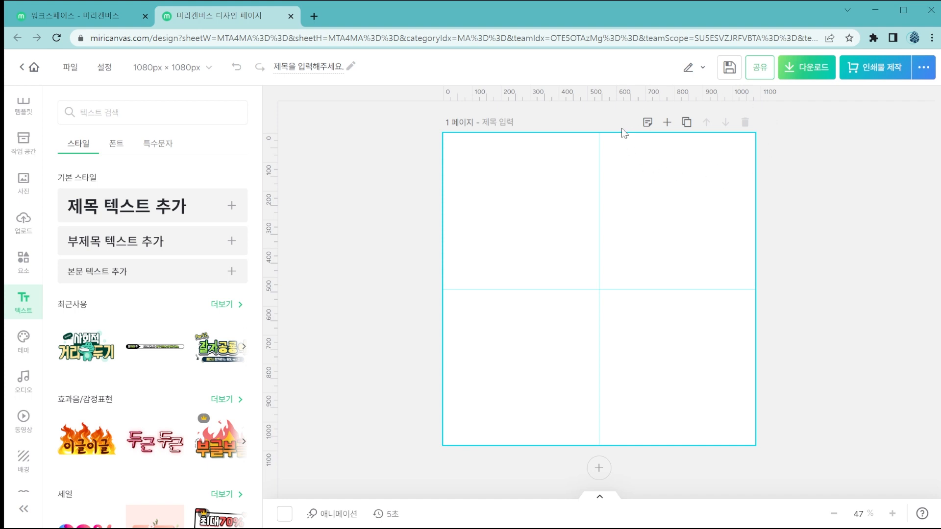
click(599, 502)
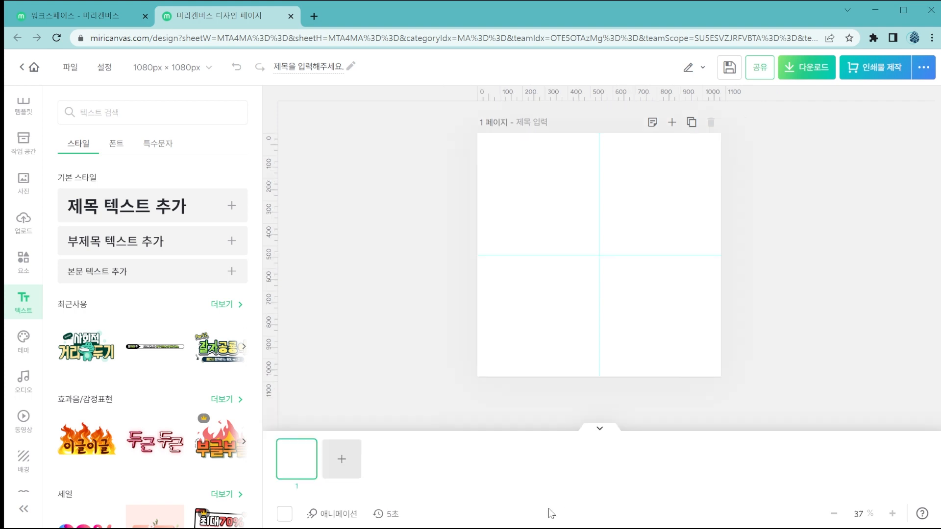
click(605, 431)
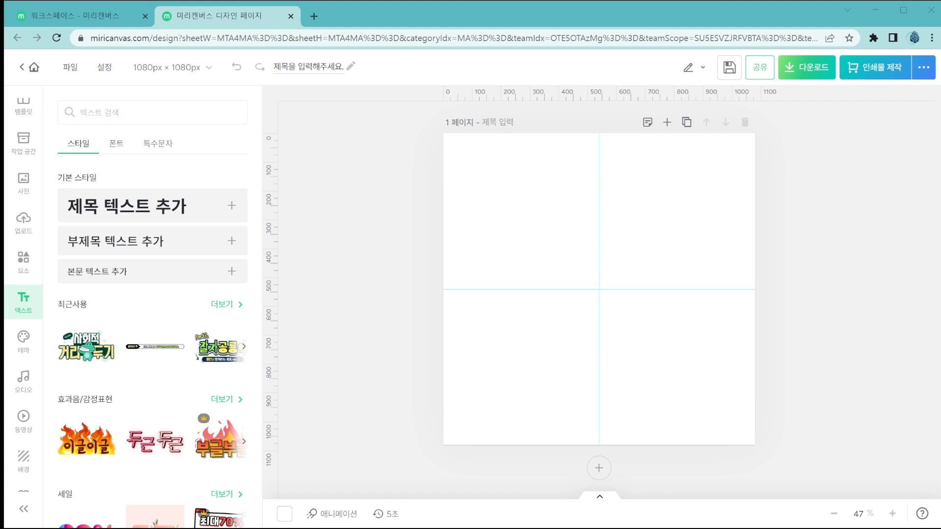
Examine the file commands and the editor settings of the blank design.
click(71, 69)
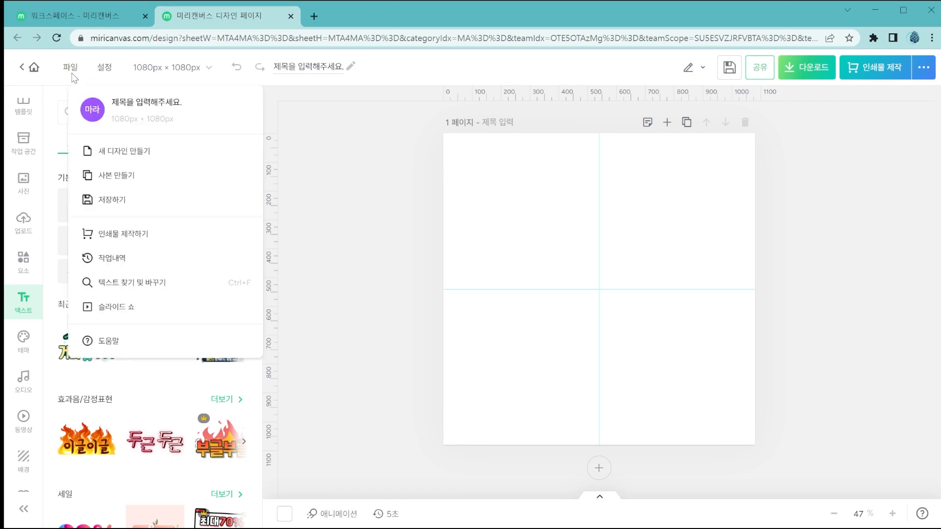
click(111, 72)
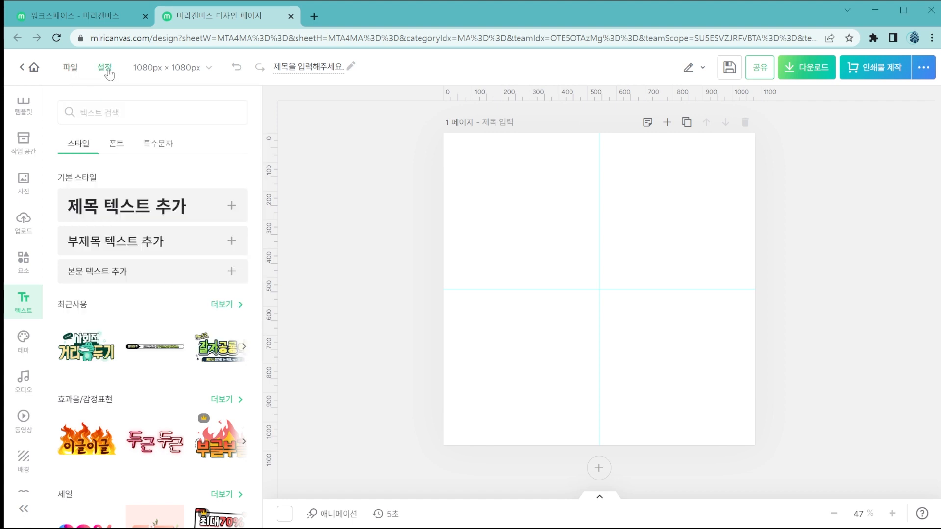
click(110, 73)
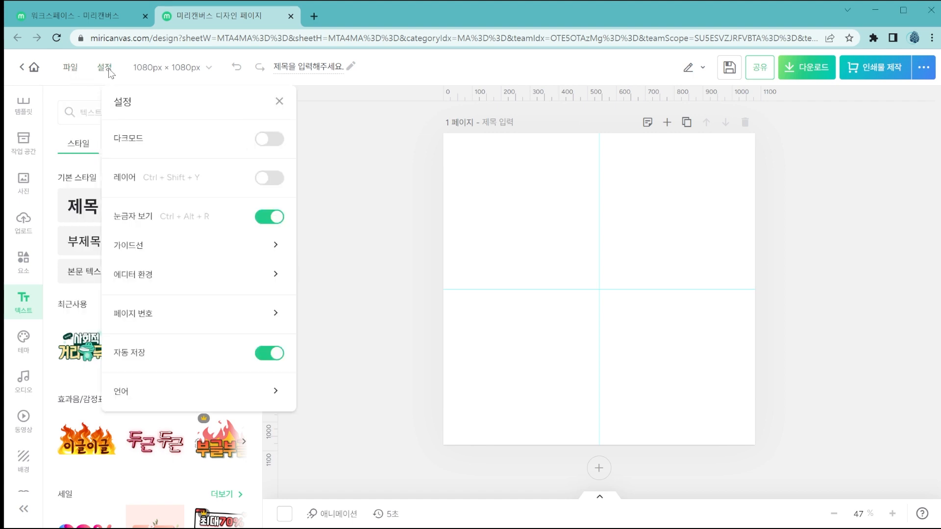
click(225, 74)
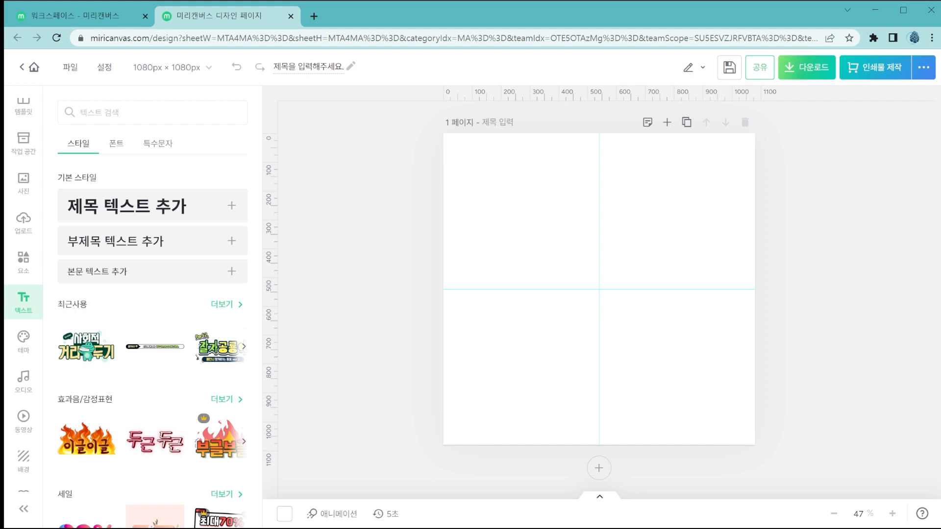
Compare the two places where the design title can be edited, in the file options and above the canvas.
click(70, 68)
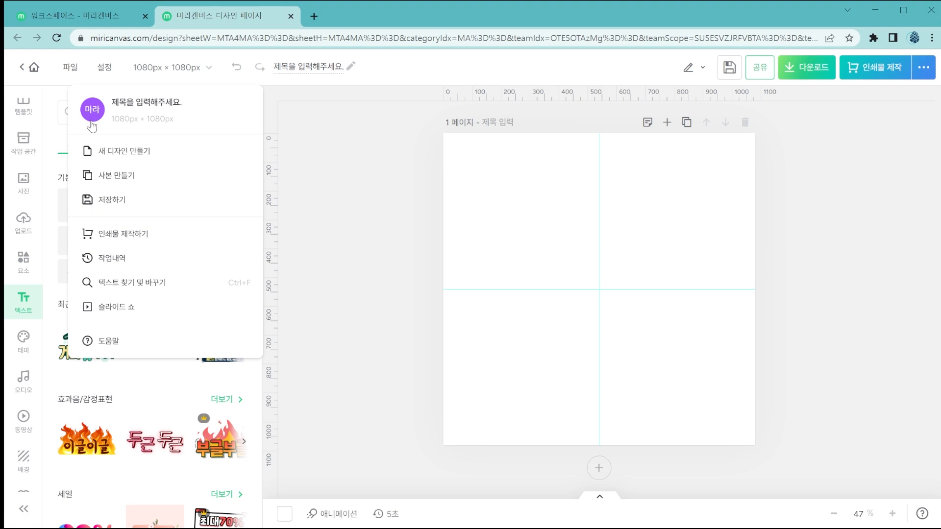
click(72, 16)
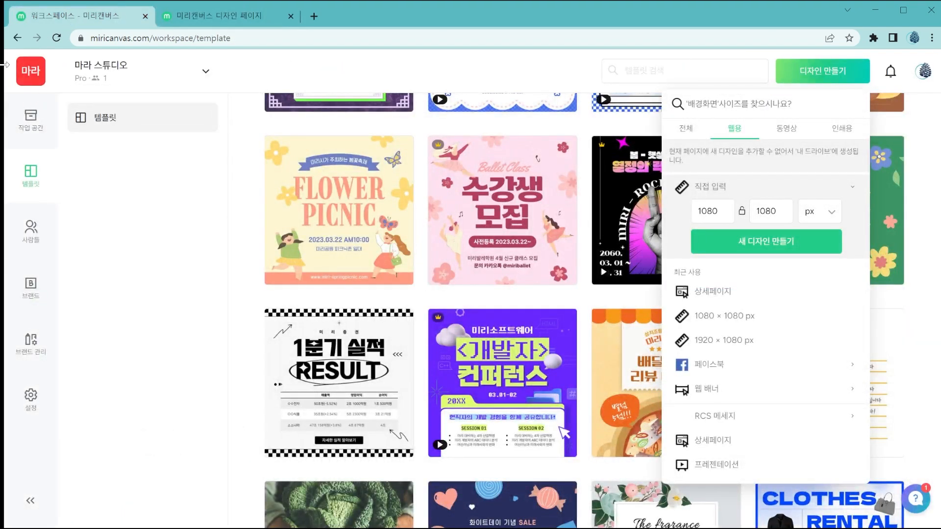
click(186, 16)
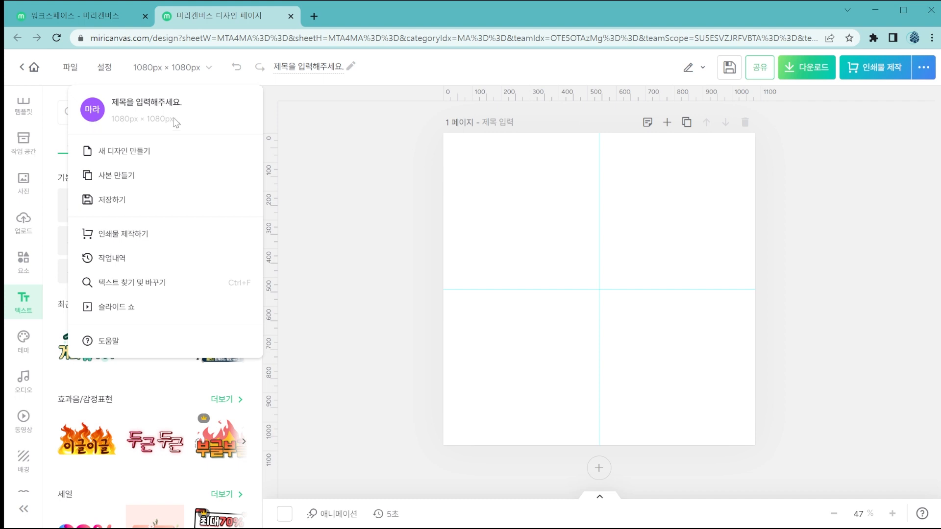
click(310, 63)
click(294, 65)
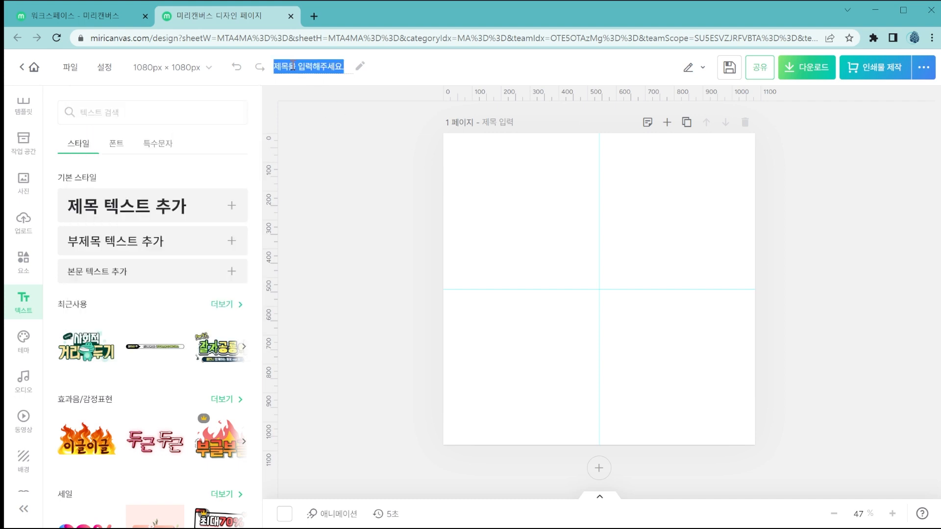
click(72, 70)
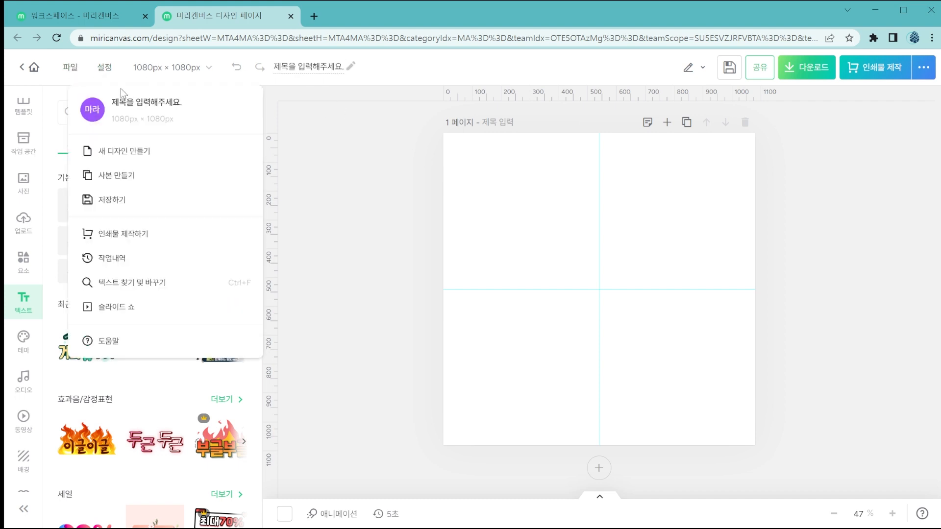
click(155, 104)
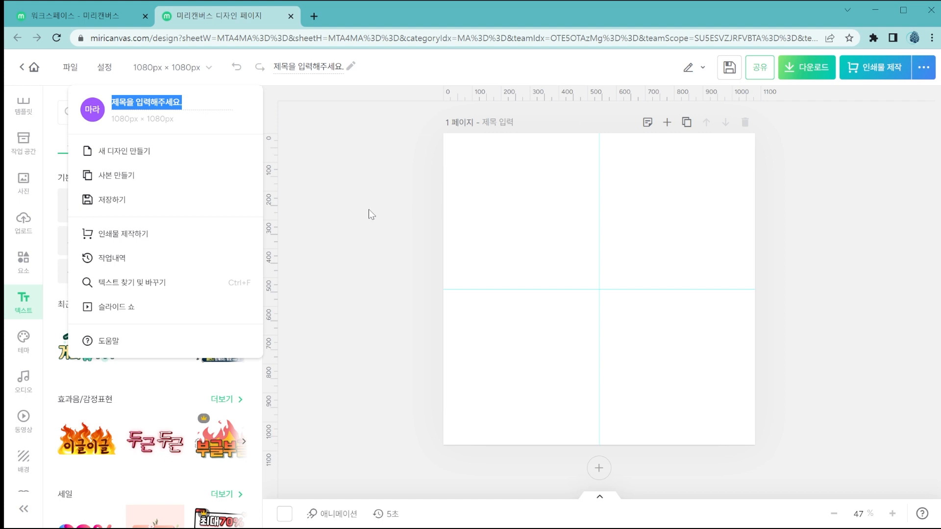
click(309, 72)
click(284, 67)
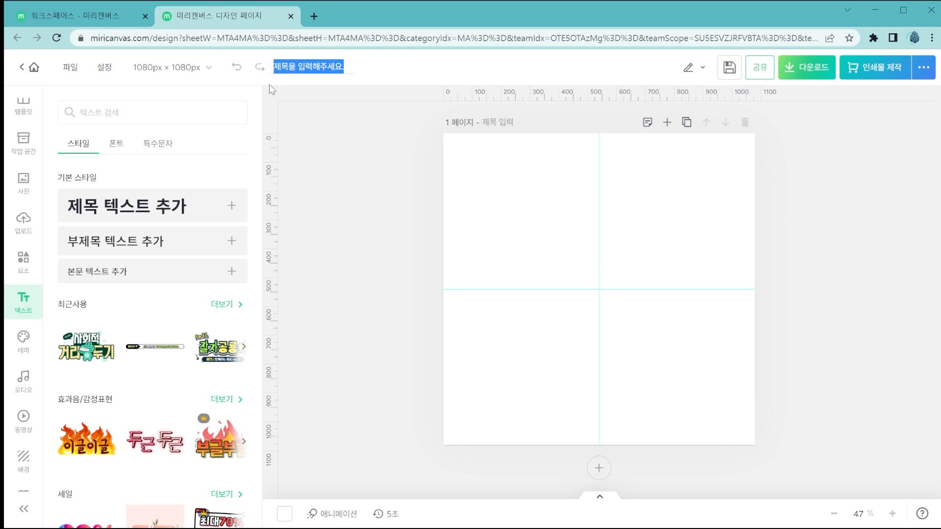
Look through the titled designs saved in the workspace's 내 디자인 collection and return to the untitled design.
click(95, 19)
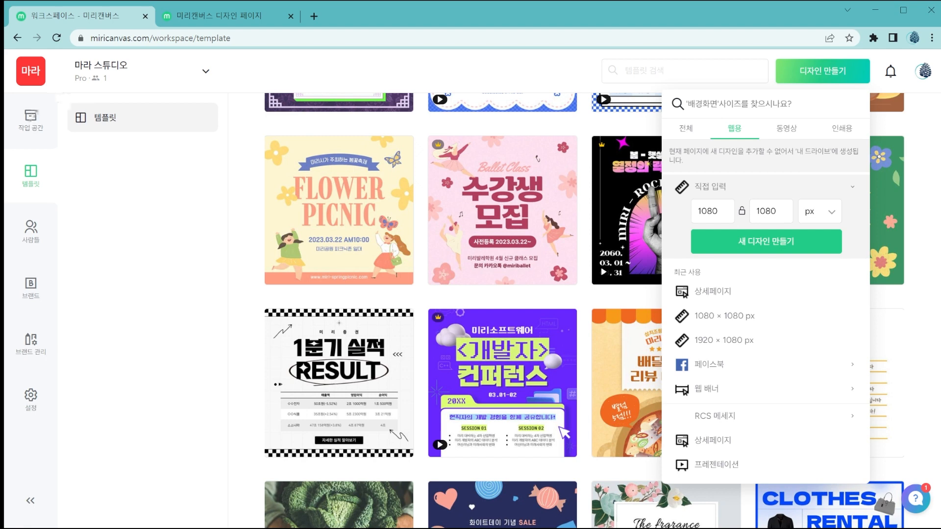
click(33, 116)
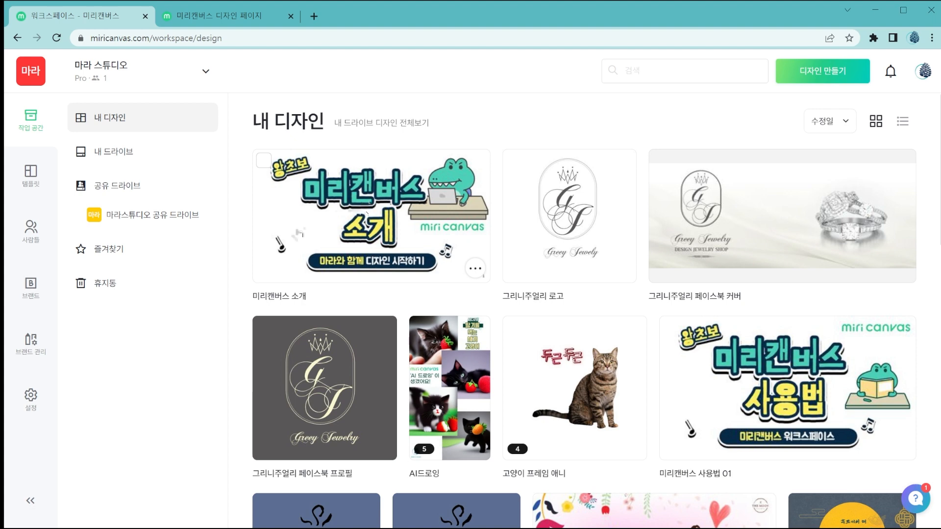
click(250, 14)
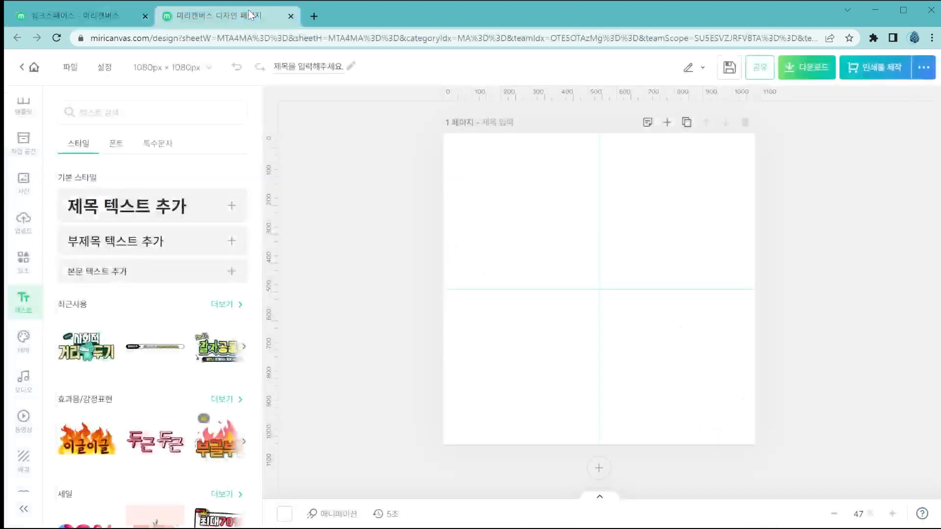
click(323, 69)
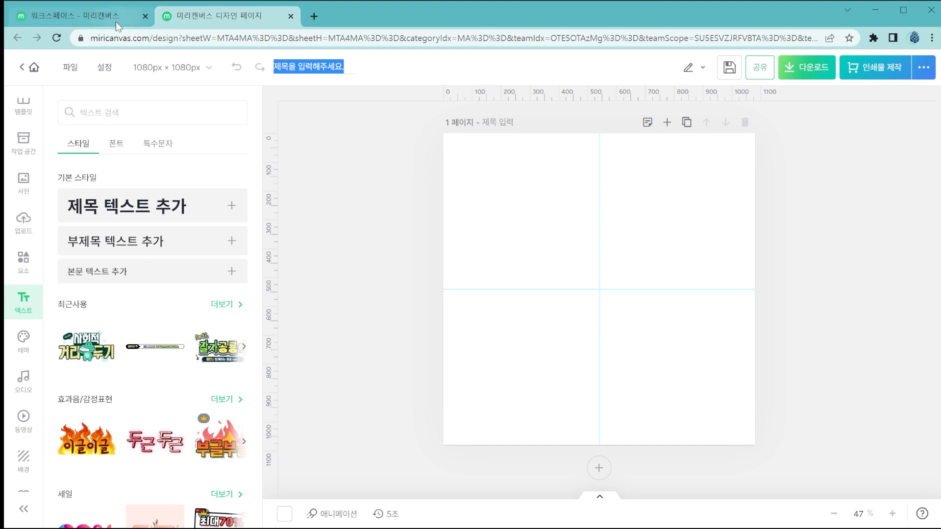
click(98, 16)
scroll(562, 291, down, 10)
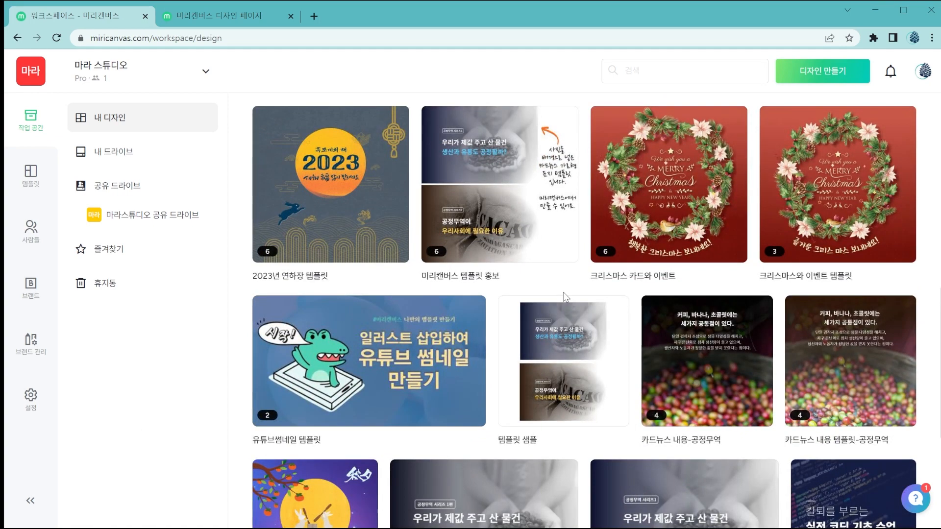
scroll(565, 297, up, 10)
click(234, 16)
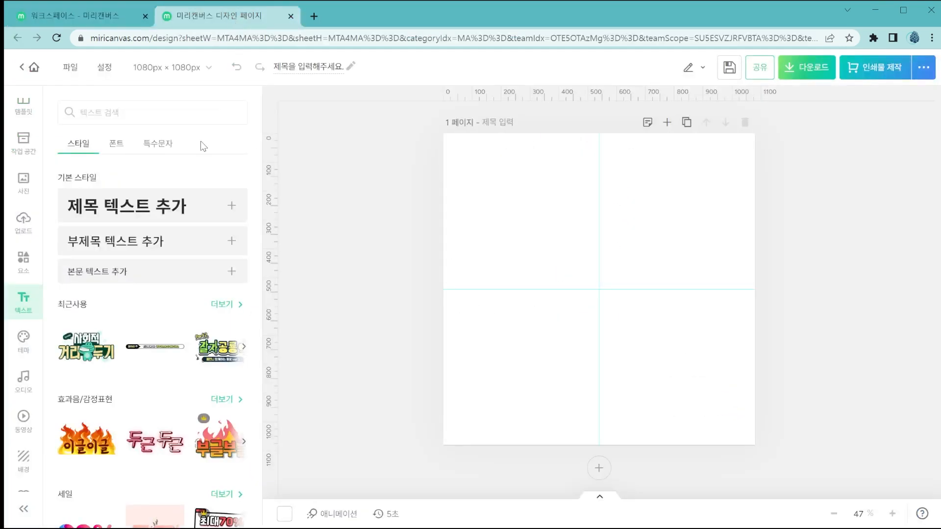
Title the 1080 × 1080 px design 카드뉴스 샘플.
click(304, 67)
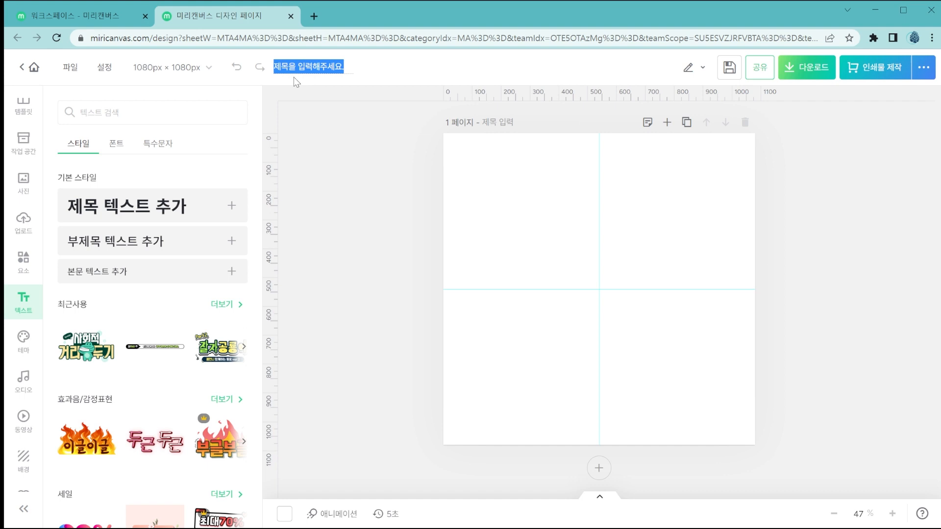
text(ㅋ)
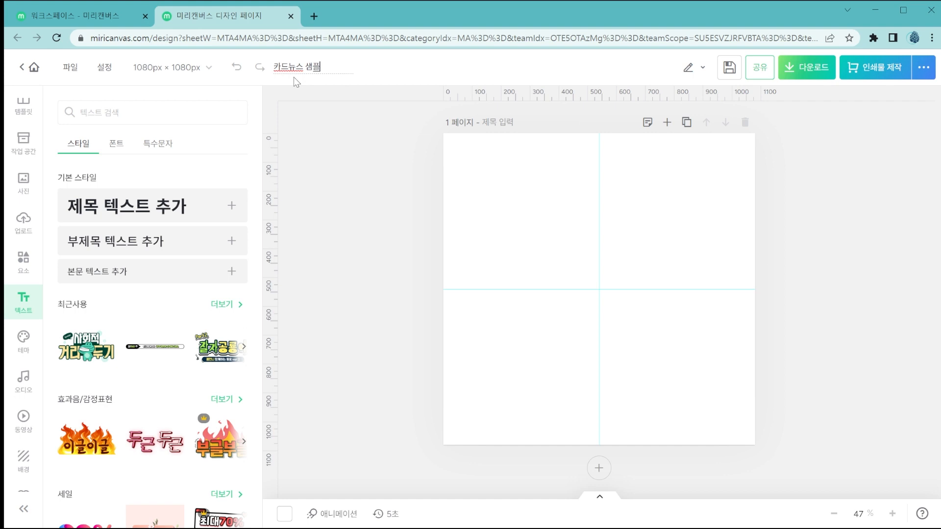
click(339, 110)
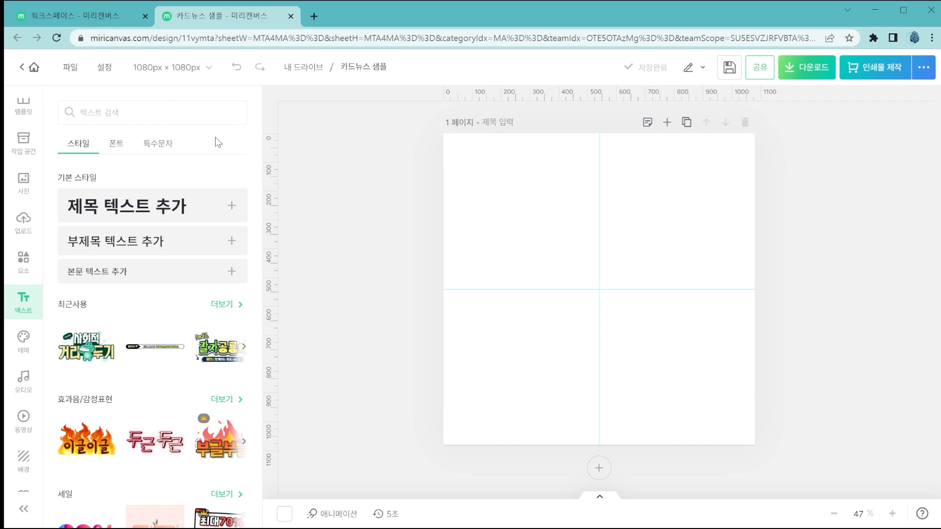
Start a new 500 × 500 mm design from the file commands of the 카드뉴스 샘플 design.
click(74, 70)
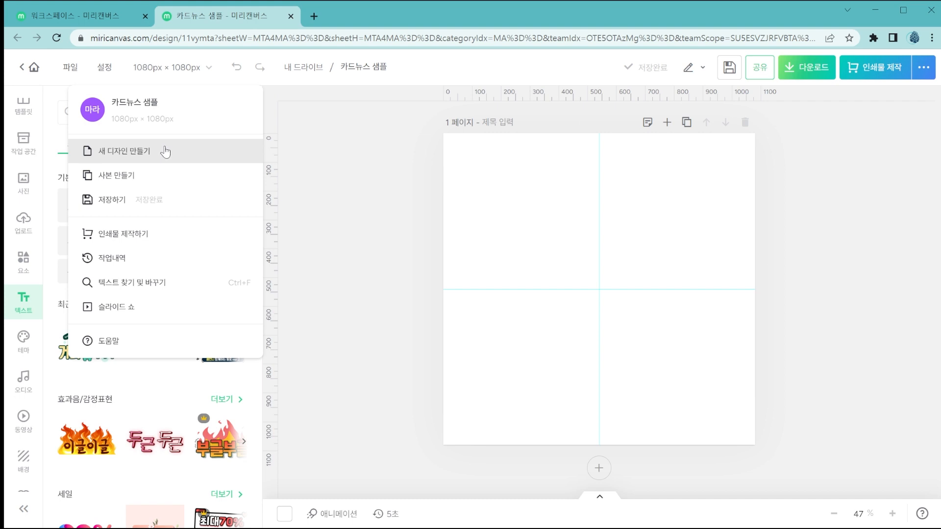
click(120, 15)
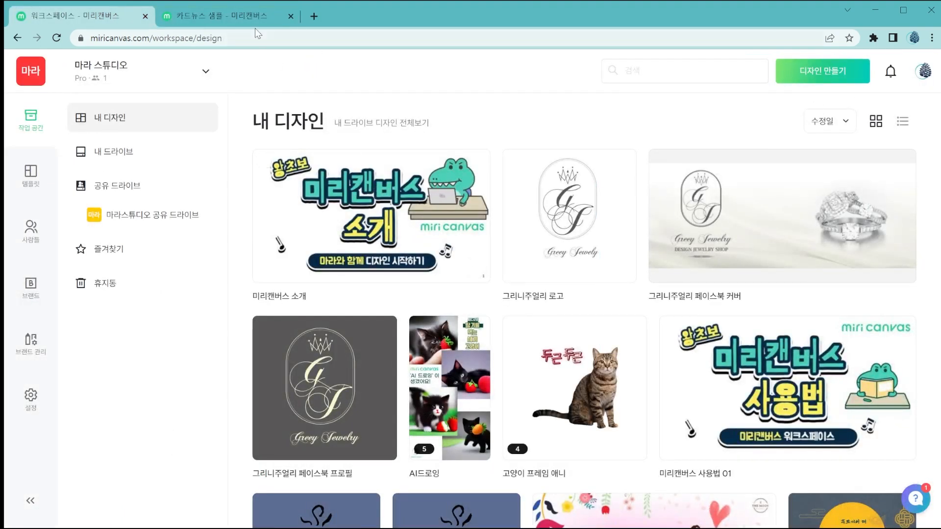
click(245, 15)
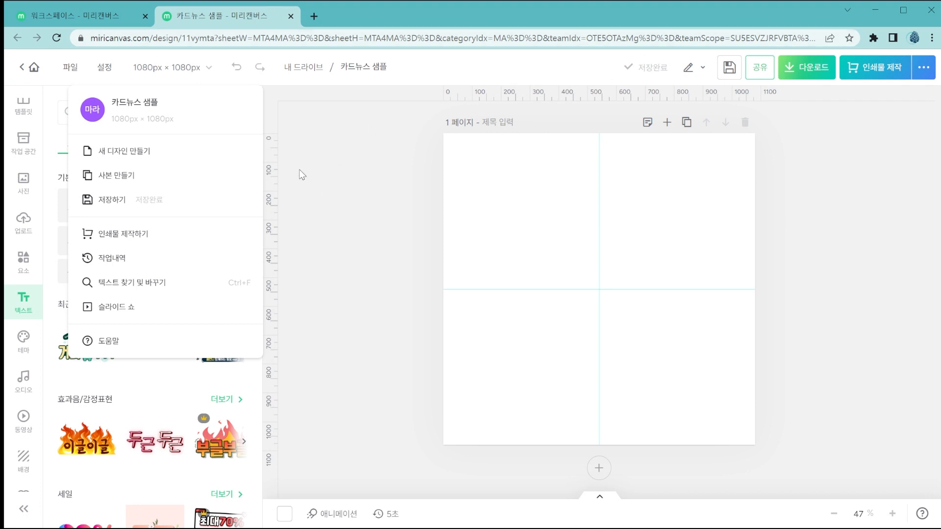
click(178, 152)
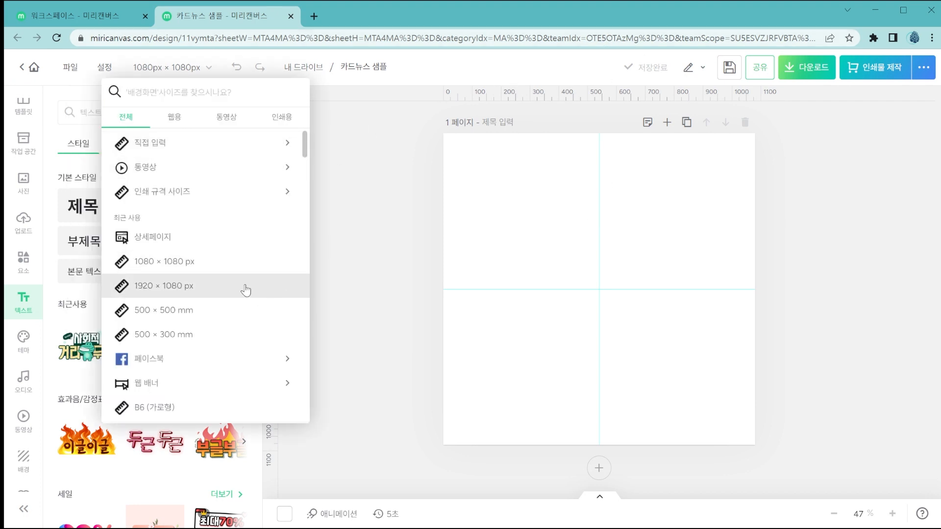
click(242, 313)
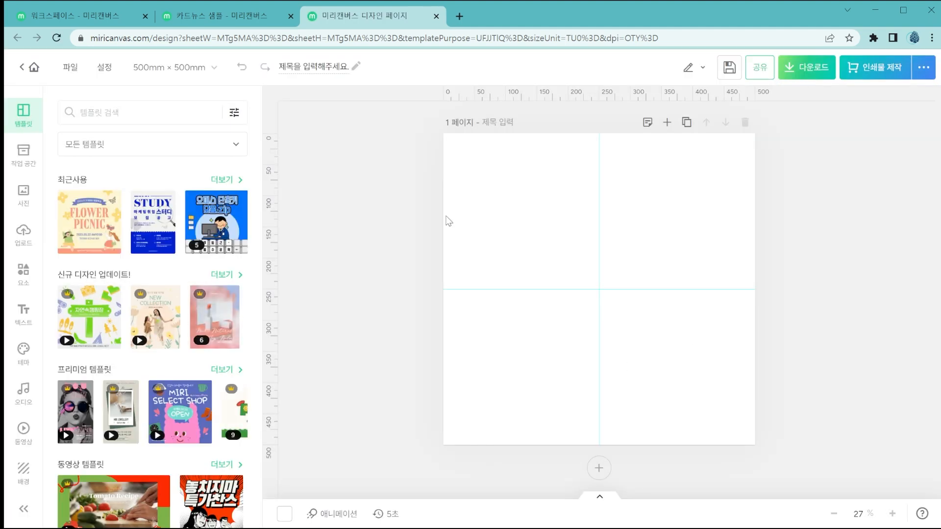
Look through the sizes offered for new designs and compare them with the design creation option in the workspace.
click(251, 19)
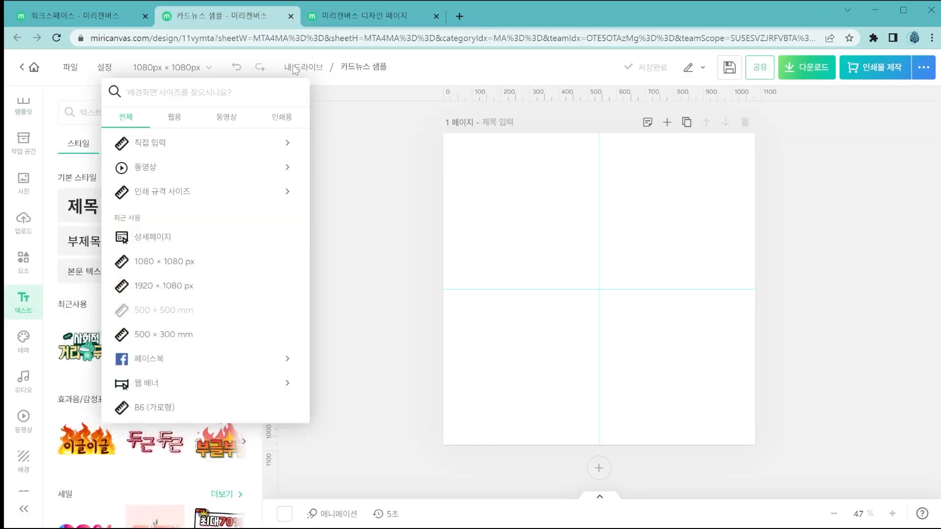
scroll(252, 293, down, 5)
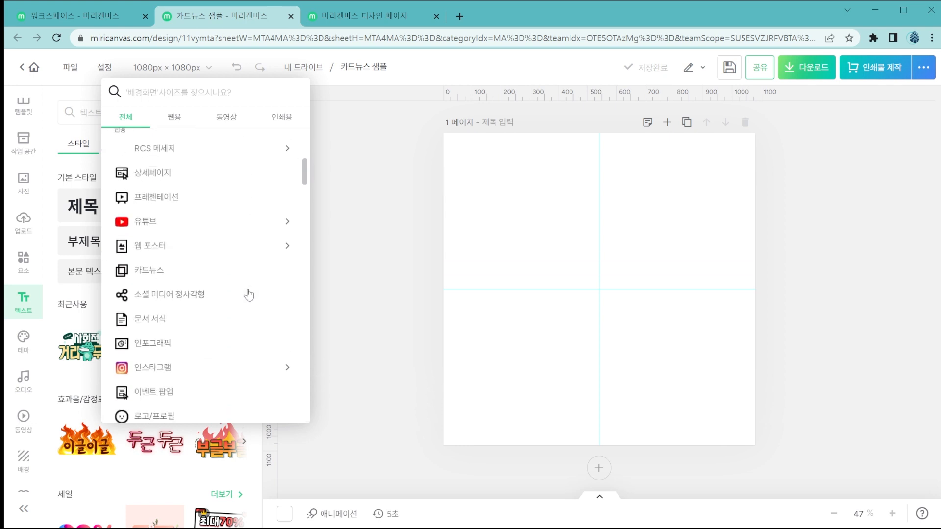
scroll(249, 294, down, 8)
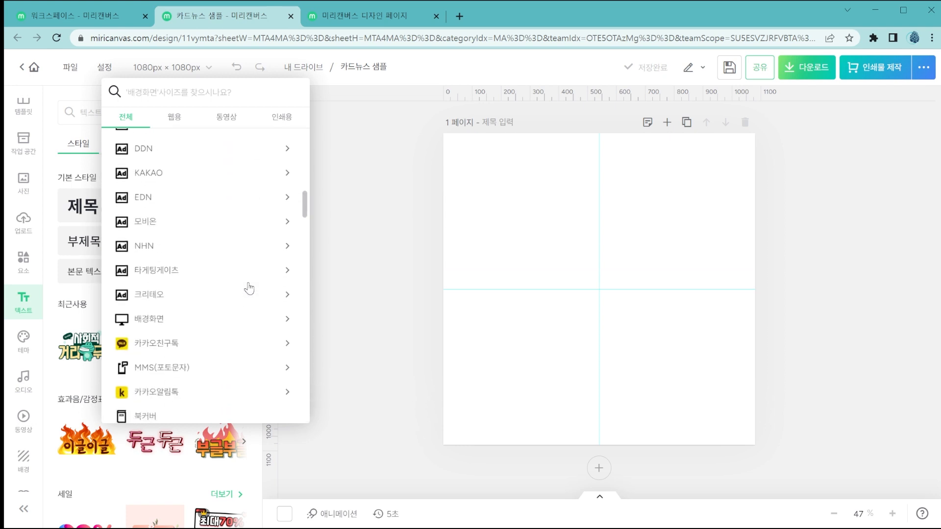
scroll(249, 289, down, 8)
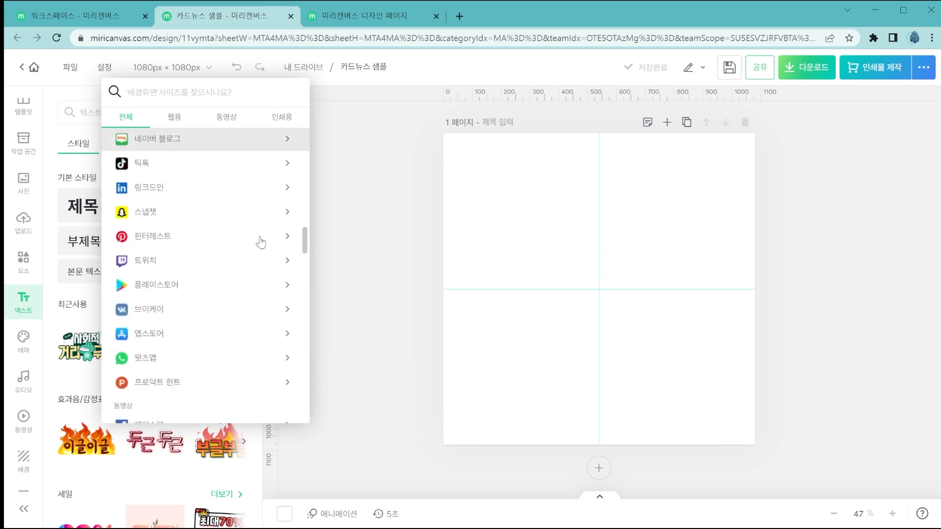
scroll(260, 242, down, 2)
click(102, 18)
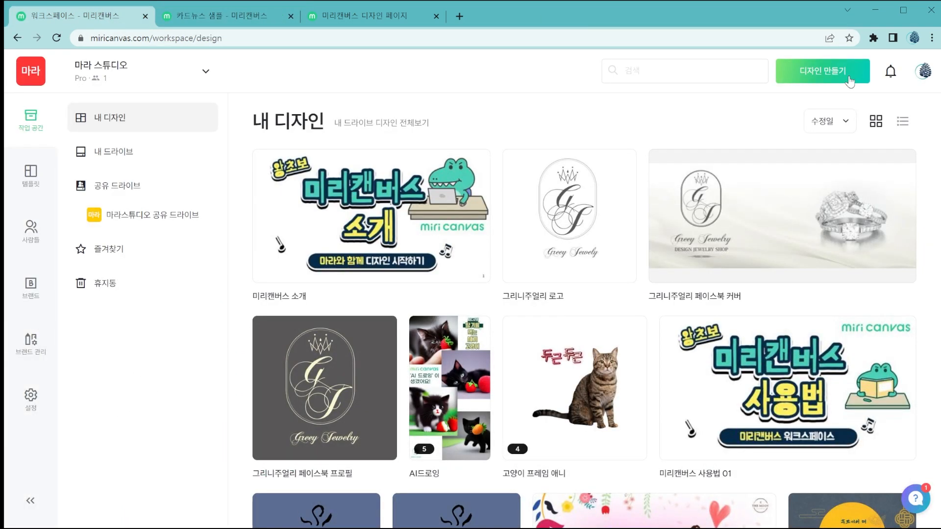
click(247, 19)
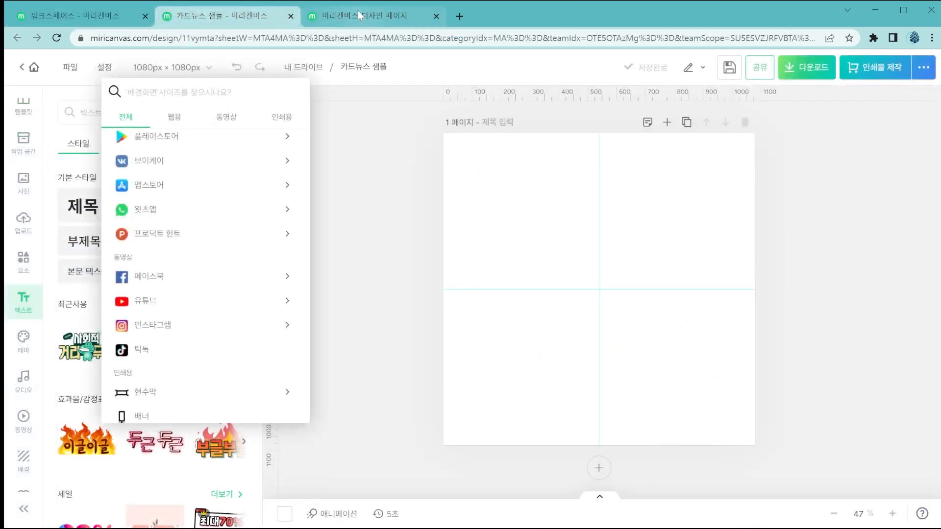
Close the untitled 500 × 500 mm design and dismiss the size list in 카드뉴스 샘플.
click(358, 11)
click(437, 16)
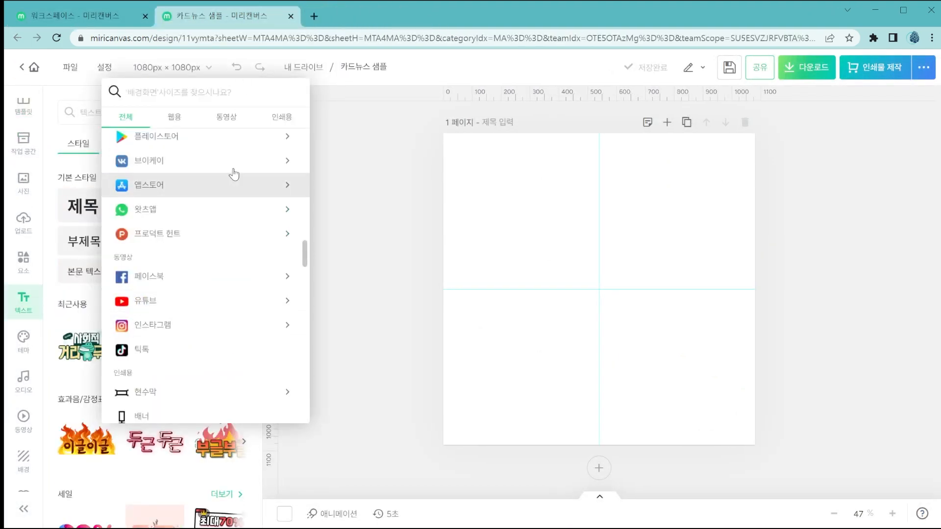
click(365, 158)
Add the flaming 이글이글 text style to the blank page of 카드뉴스 샘플.
click(70, 67)
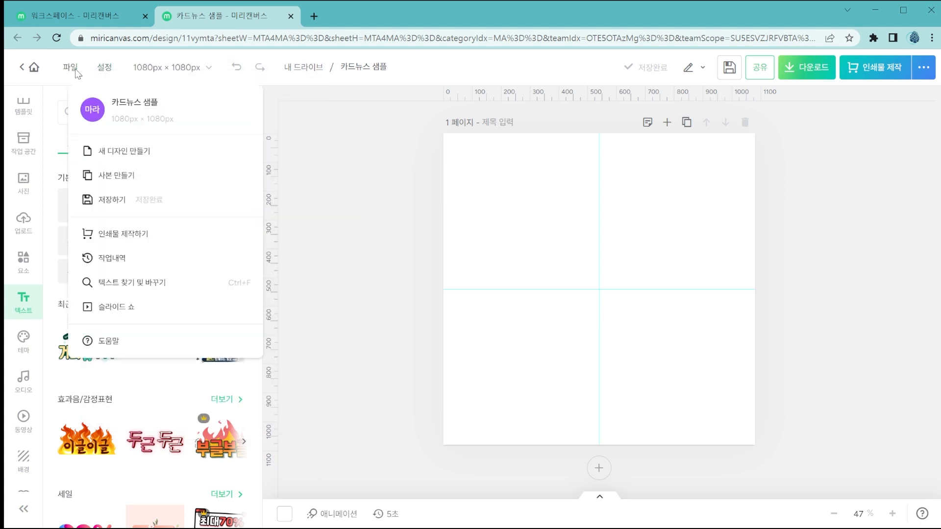
click(378, 261)
click(103, 445)
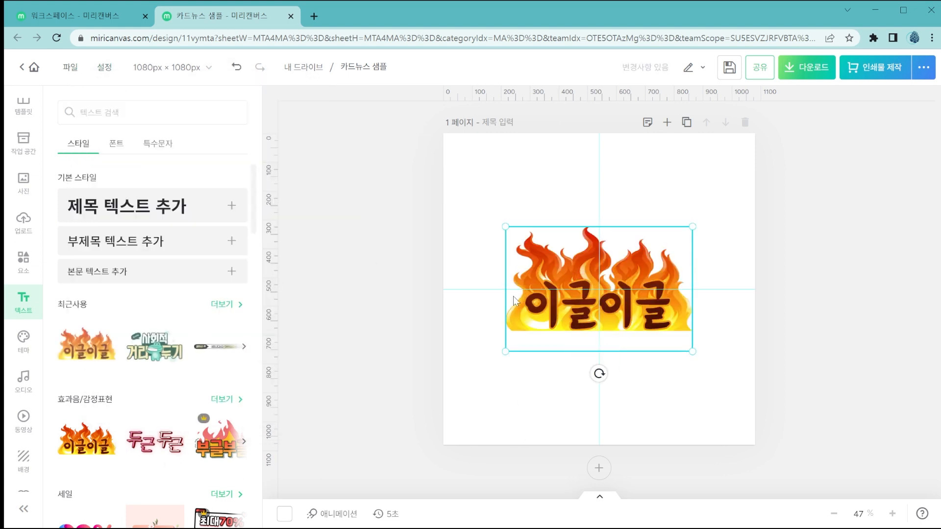
click(717, 240)
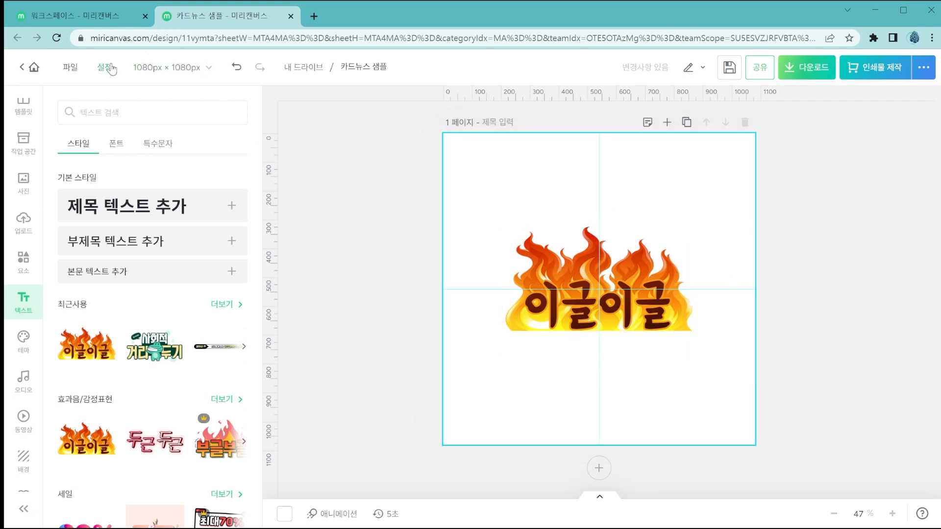
Make a copy of the 카드뉴스 샘플 design with the 이글이글 text on it.
click(71, 71)
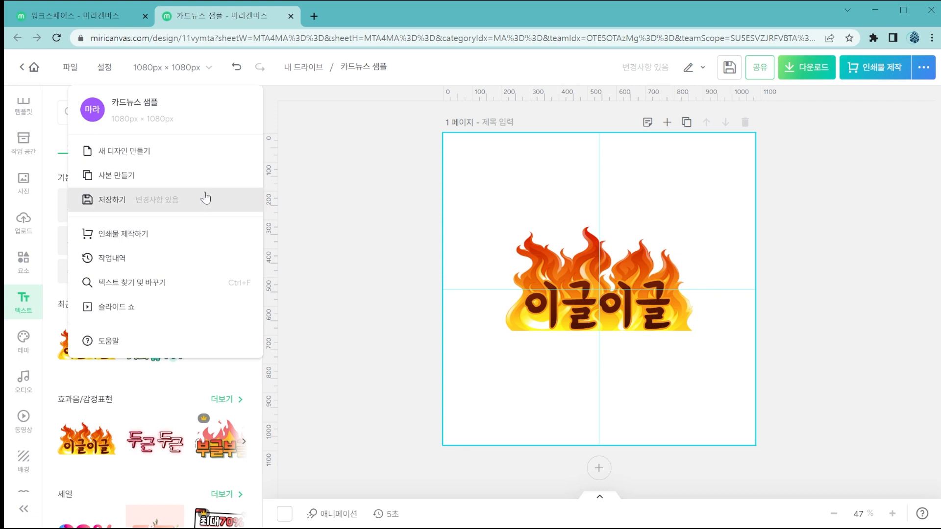
click(137, 179)
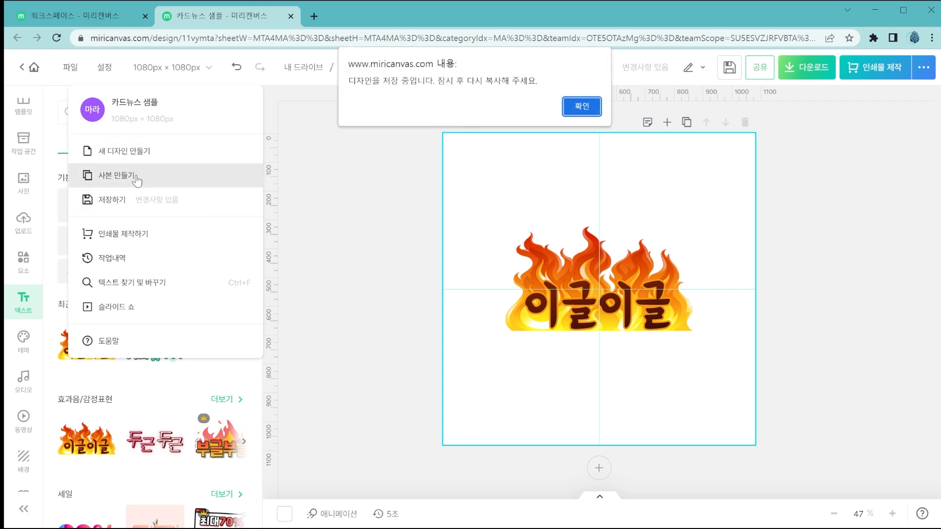
click(582, 106)
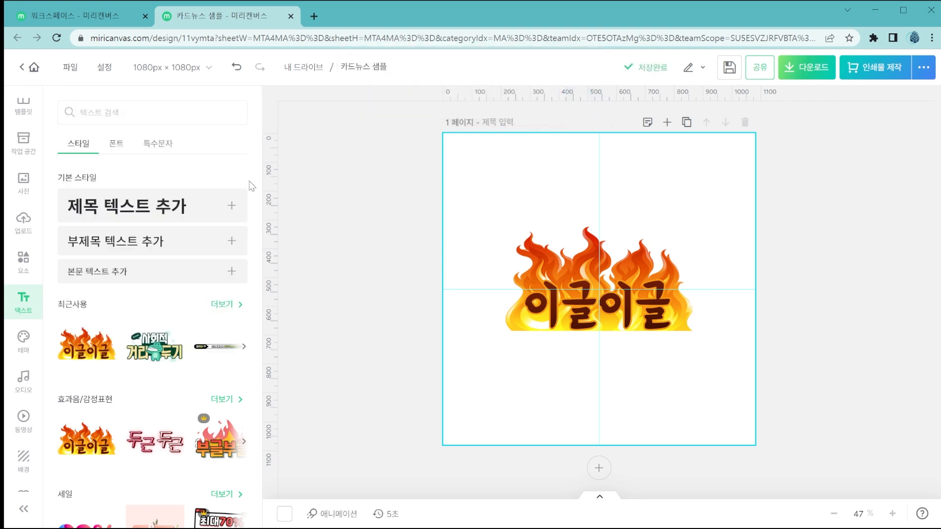
click(73, 68)
click(133, 180)
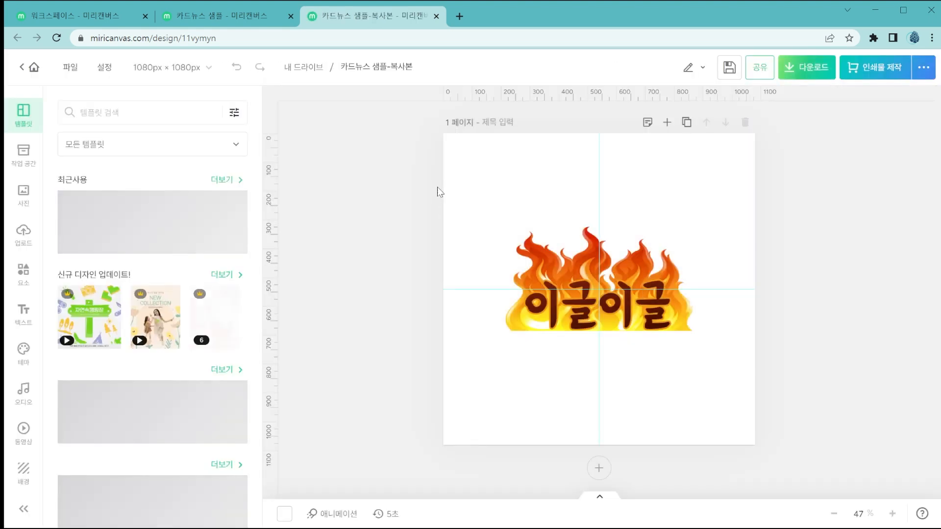
Compare the original 카드뉴스 샘플 design with its copy.
click(220, 16)
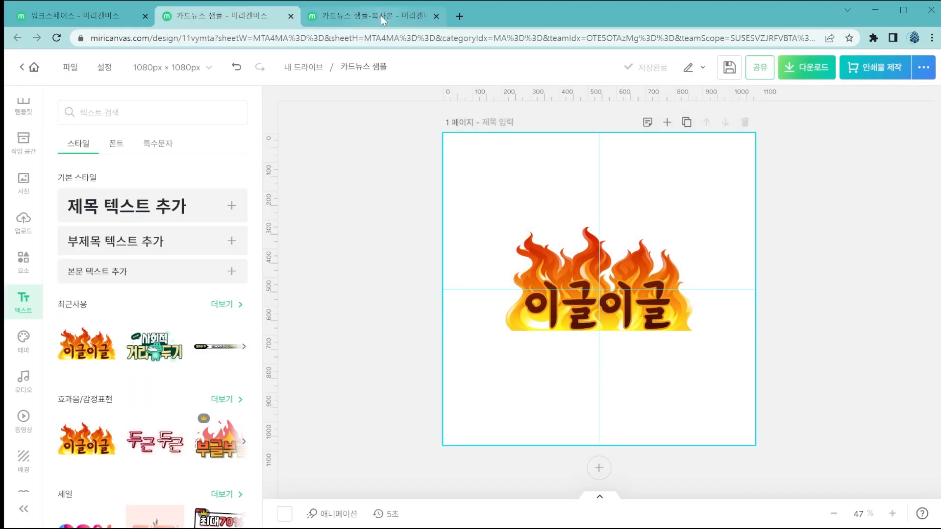
click(380, 15)
click(269, 12)
click(384, 15)
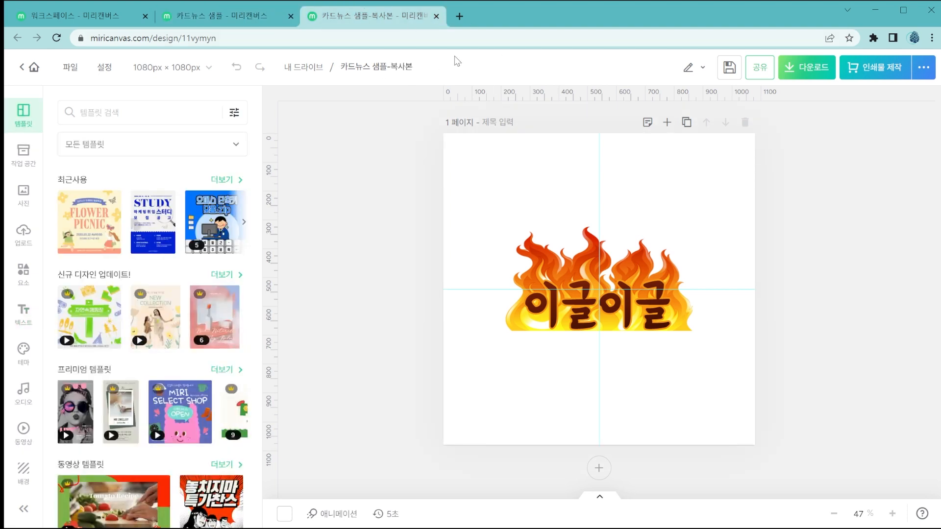
Delete the 이글이글 text from the original 카드뉴스 샘플 design and save the change.
click(251, 16)
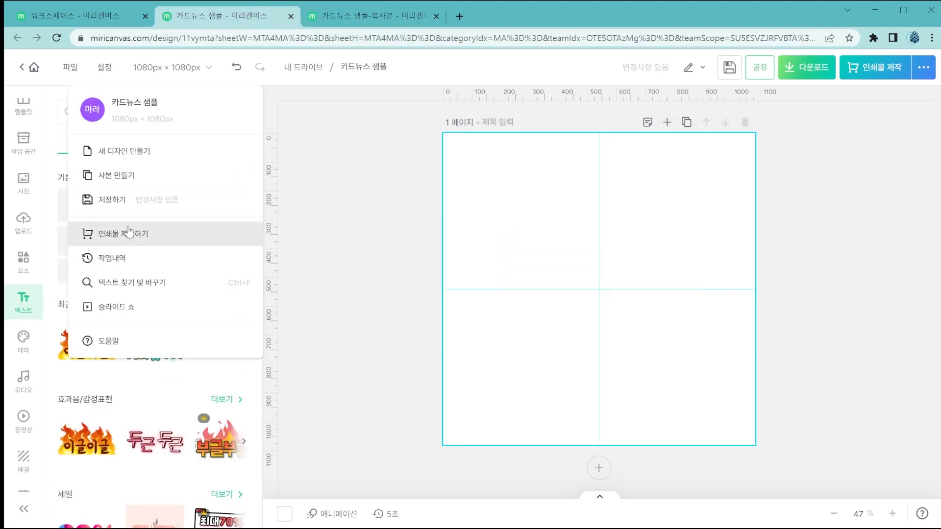
click(150, 212)
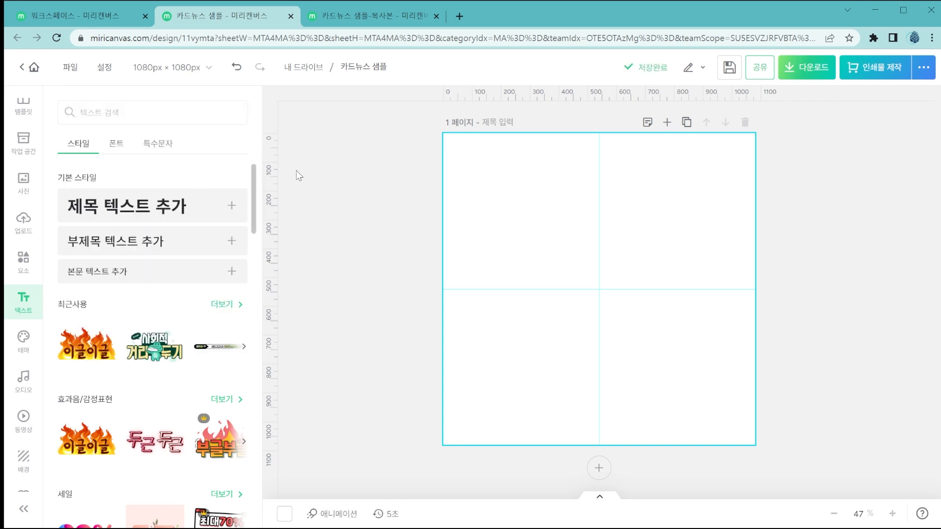
Browse the product categories available for producing the design as printed goods.
click(72, 68)
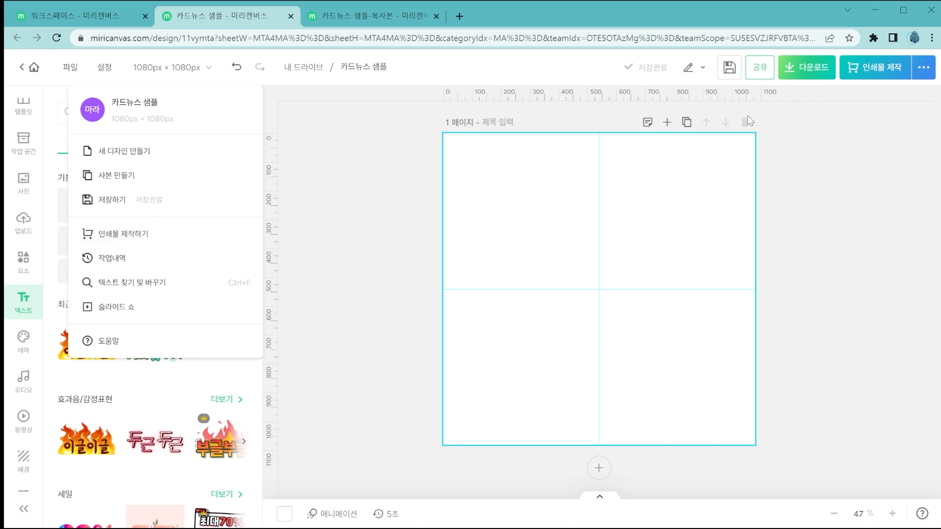
click(878, 64)
click(876, 68)
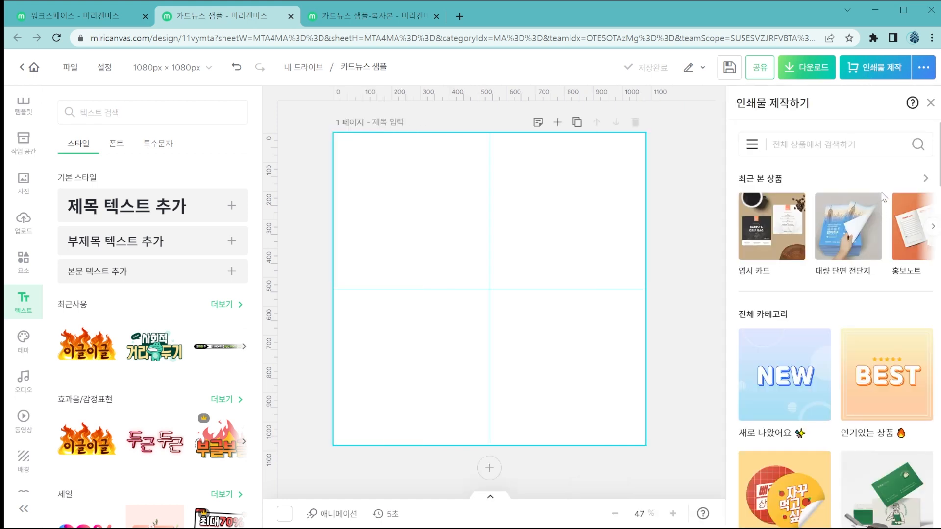
scroll(882, 196, down, 4)
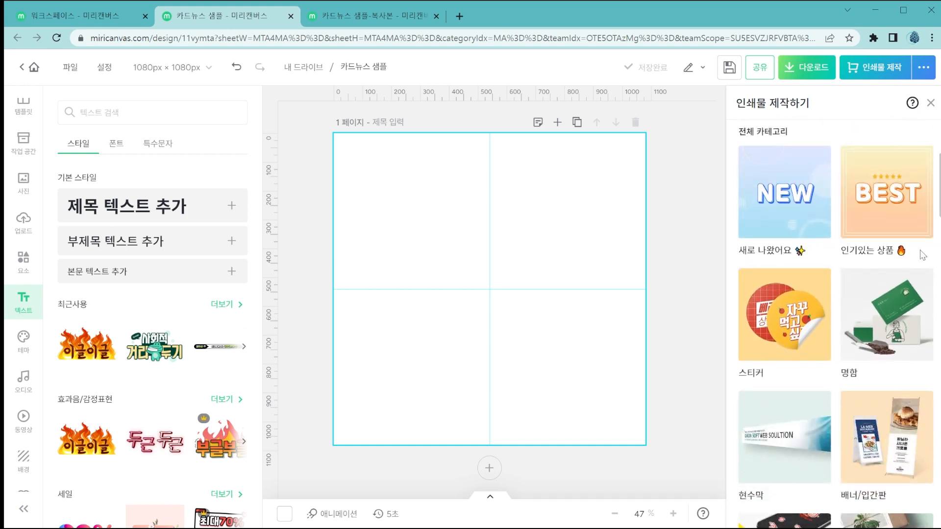
scroll(852, 367, down, 3)
scroll(853, 368, down, 2)
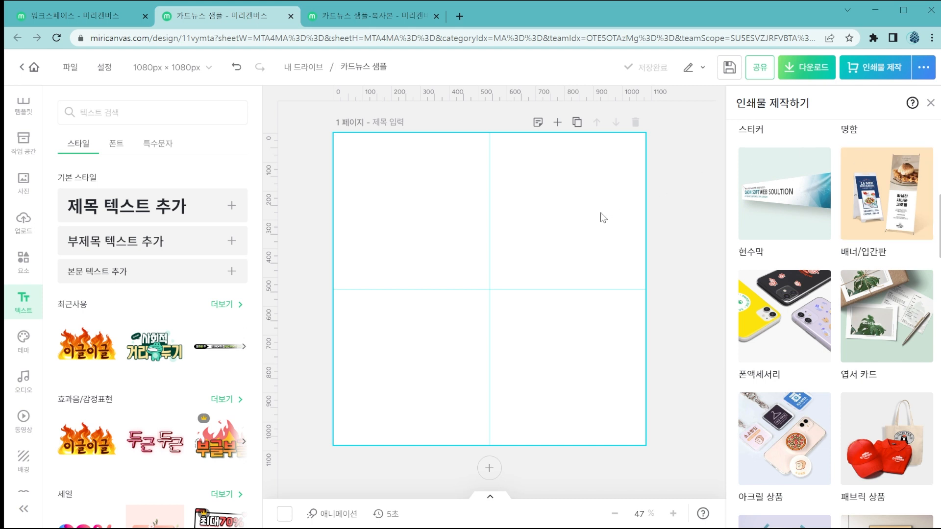
Preview the design's saved versions of 3월 27일 오후 6:39, 6:38 and 6:33 in the work history.
click(70, 66)
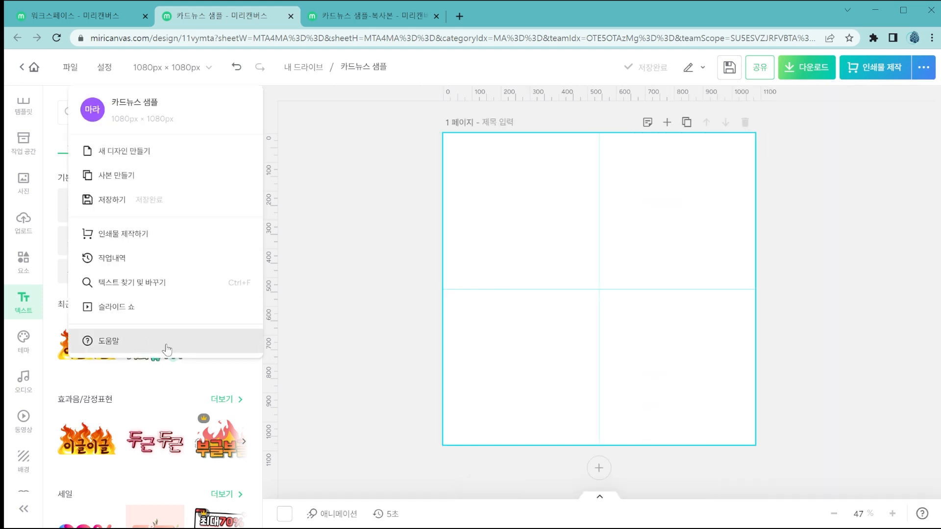
click(190, 257)
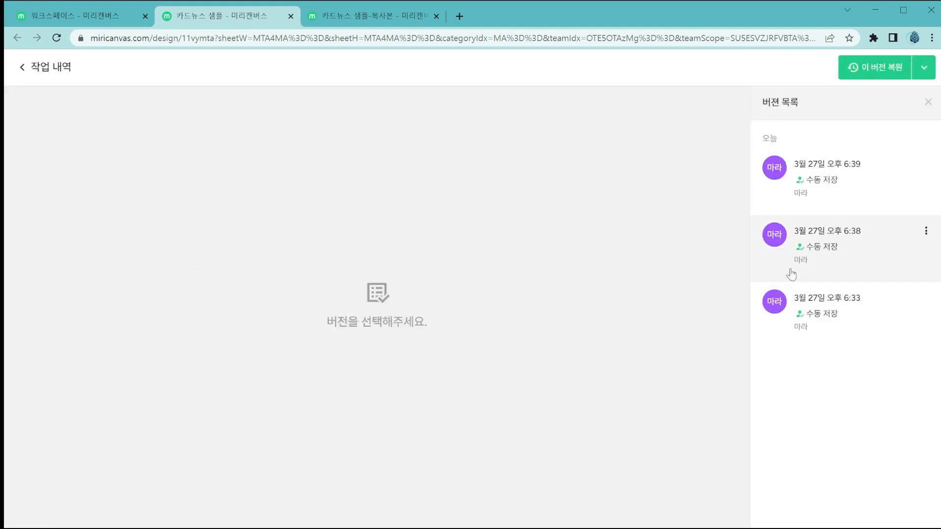
click(825, 206)
click(825, 251)
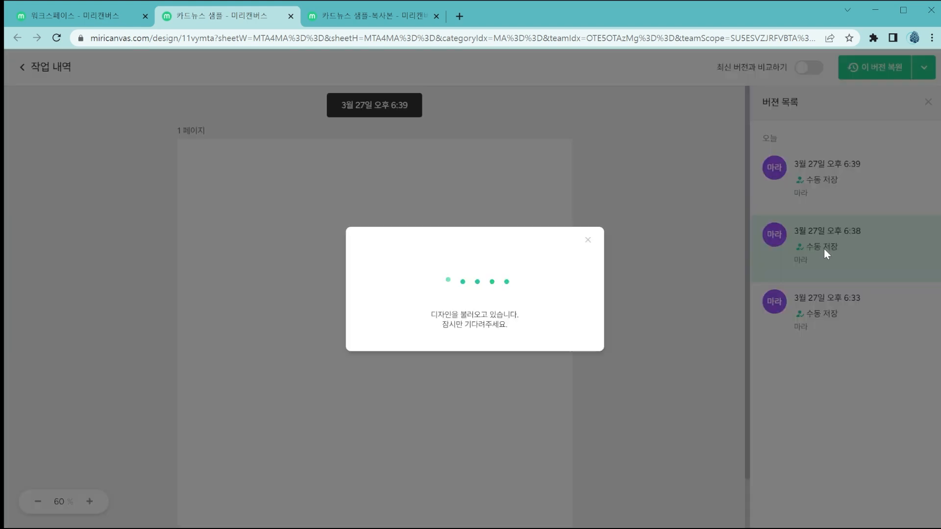
click(833, 325)
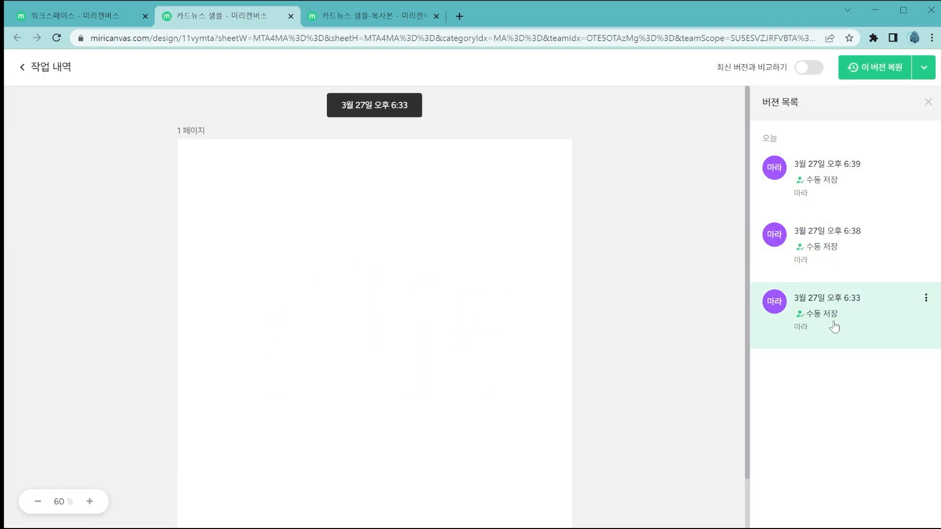
click(835, 255)
click(832, 200)
click(836, 255)
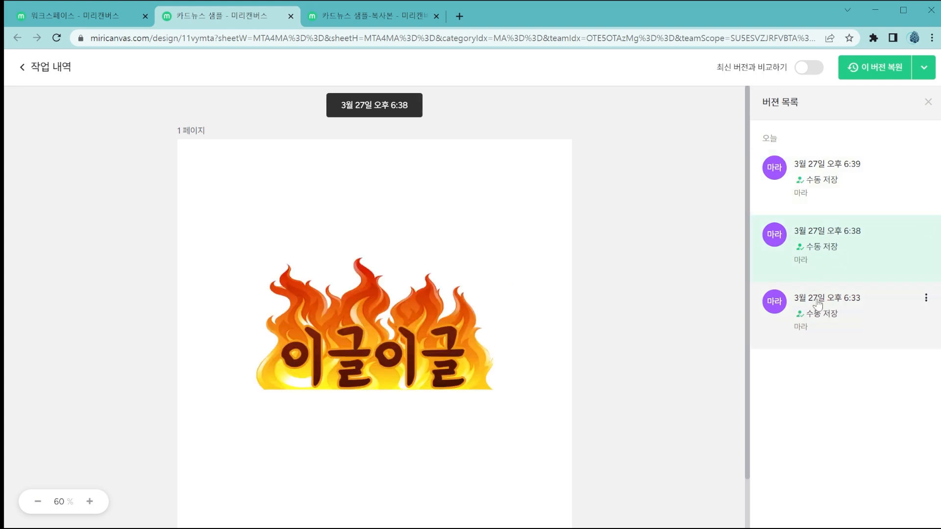
click(819, 190)
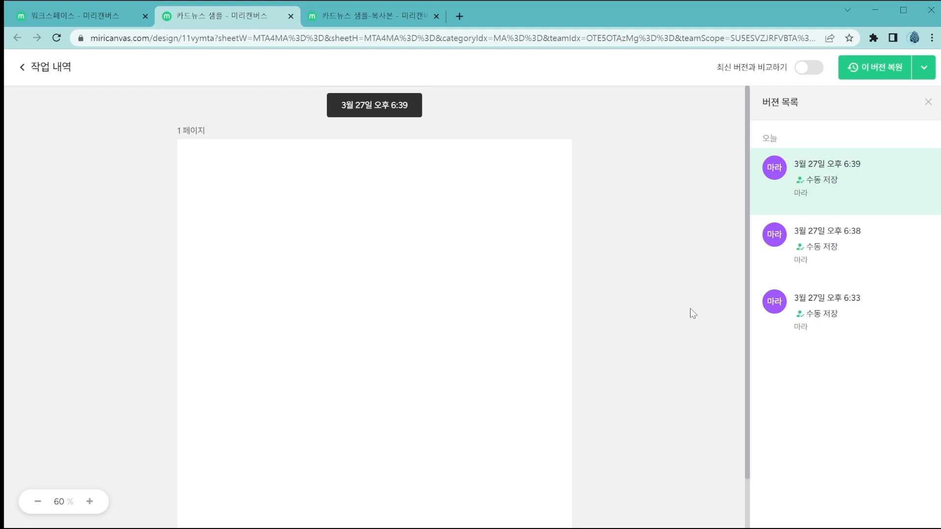
Restore the design to its saved version of 3월 27일 오후 6:38.
click(818, 261)
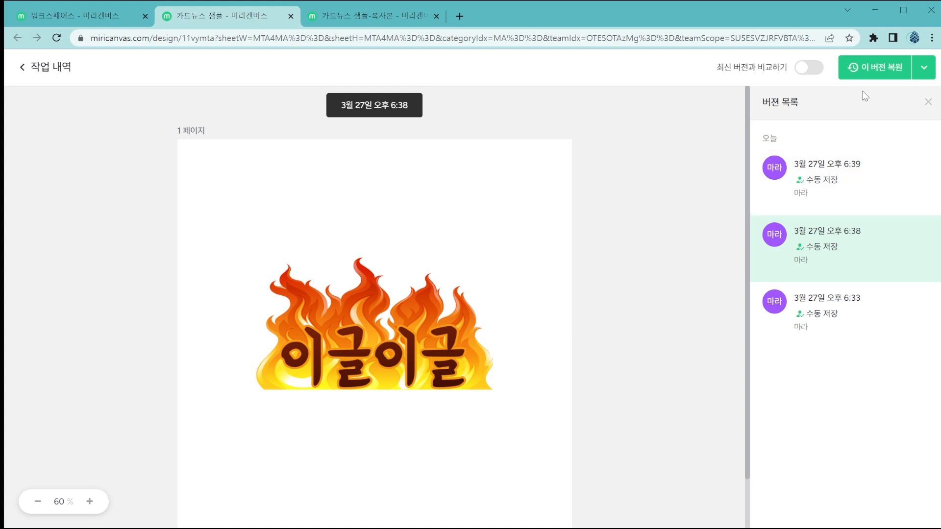
click(868, 74)
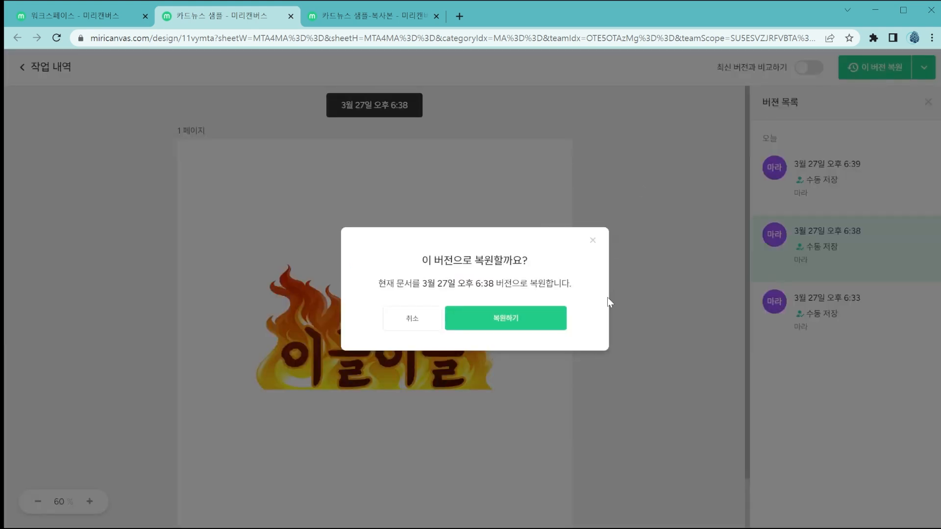
click(528, 321)
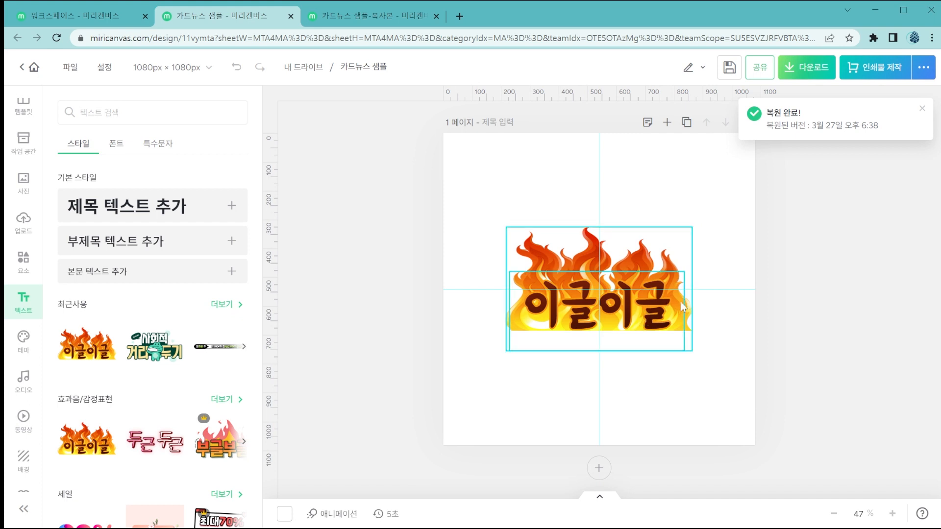
Preview the restored 오후 6:41 version and the earlier 6:39, 6:38 and 6:33 versions in the work history.
click(70, 66)
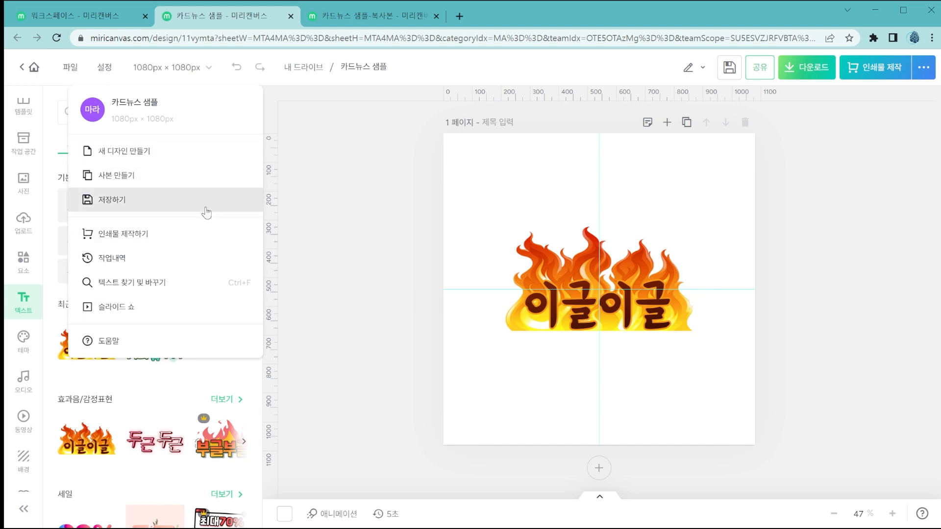
click(189, 260)
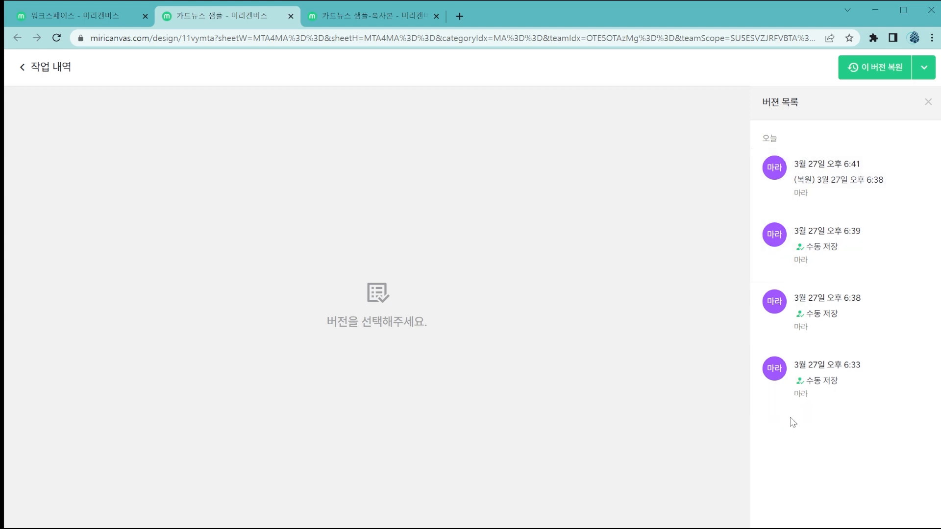
click(816, 183)
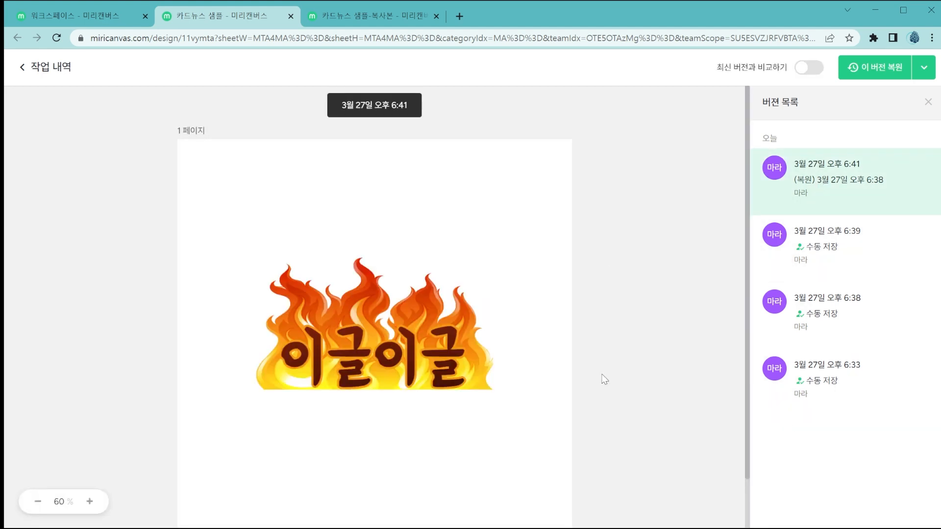
click(853, 258)
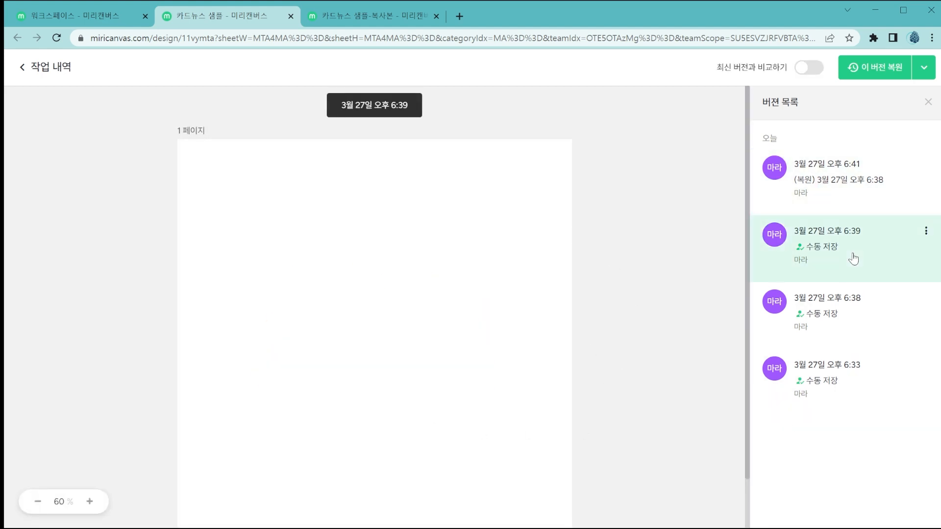
click(841, 320)
click(837, 382)
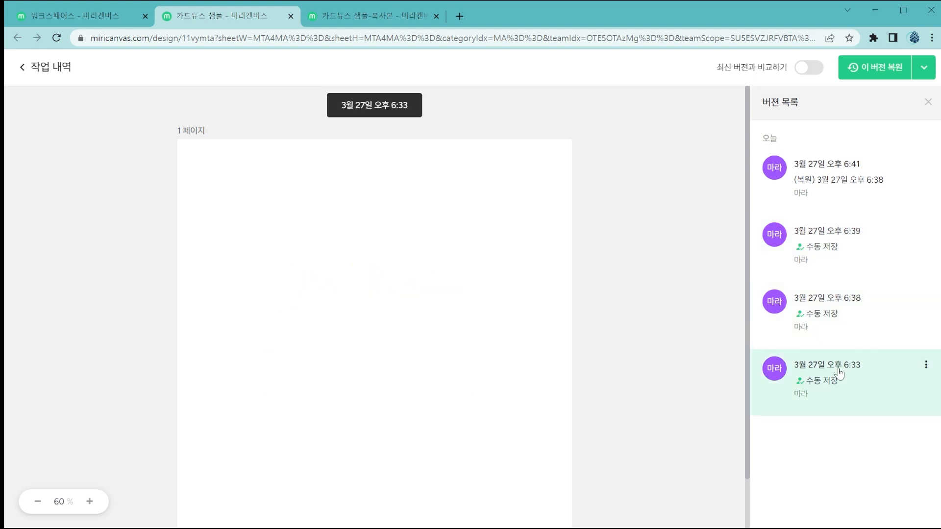
click(835, 319)
click(841, 260)
click(847, 201)
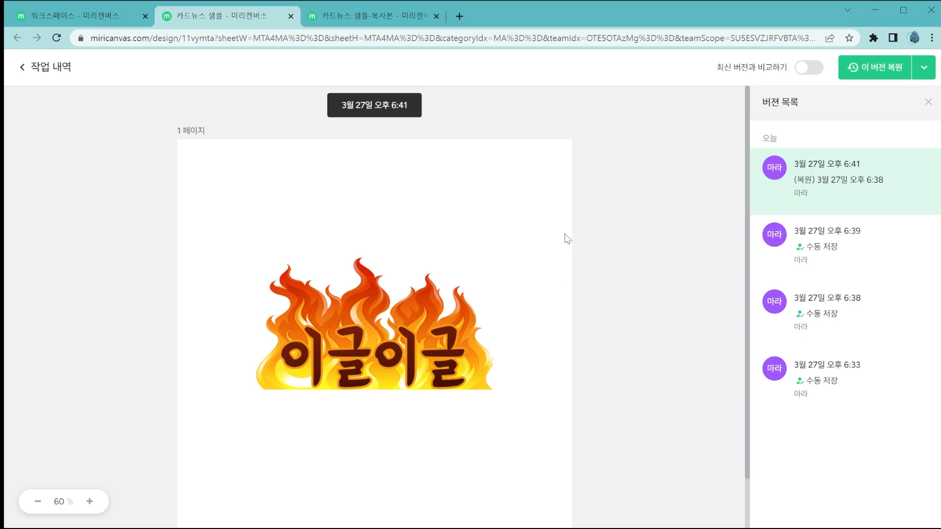
Check the extra options for the 오후 6:41 version, compare it with the latest version, and return to the editor.
click(932, 71)
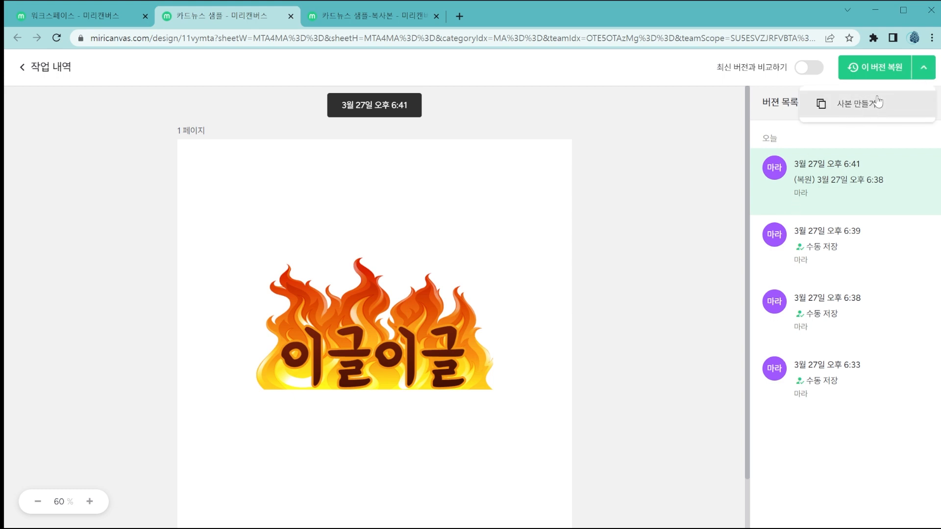
click(811, 69)
click(816, 70)
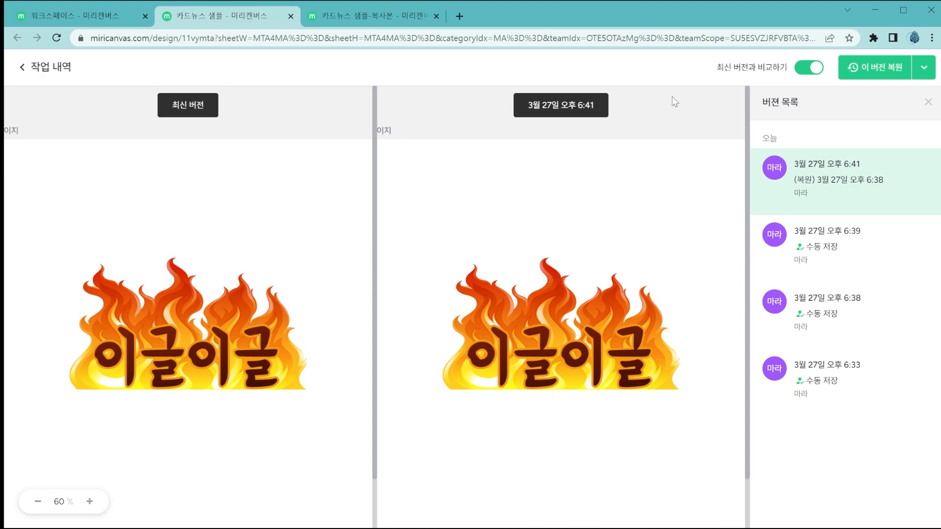
click(803, 68)
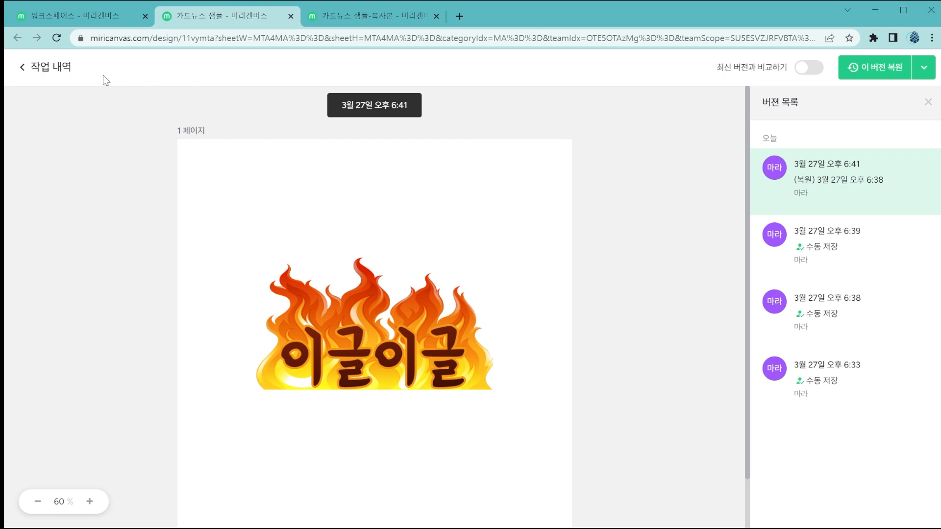
click(28, 74)
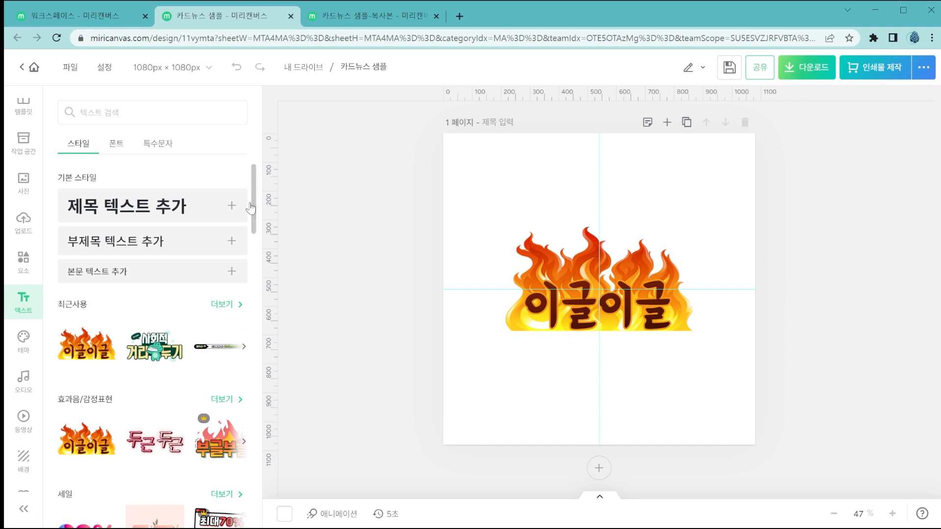
Open the 카드뉴스 내용 템플릿-공정무역 design from the 내 디자인 list in the workspace.
click(71, 67)
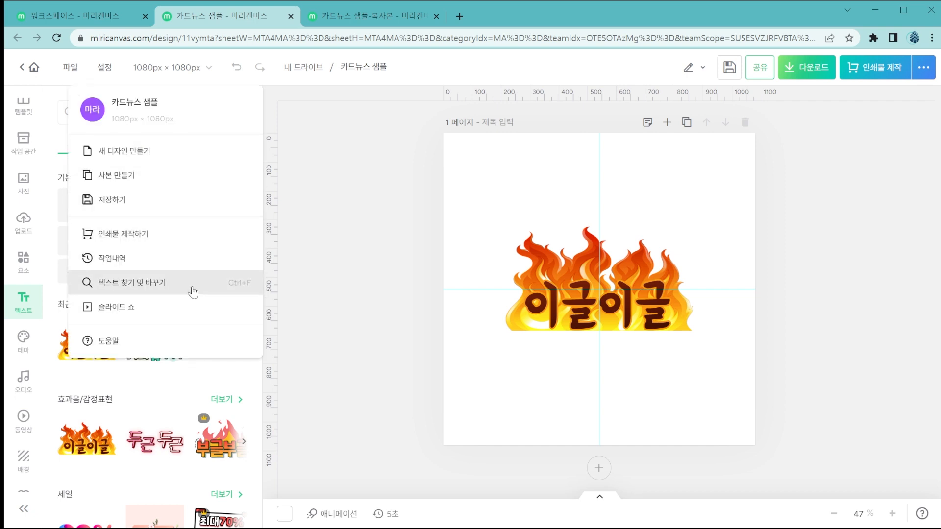
click(357, 288)
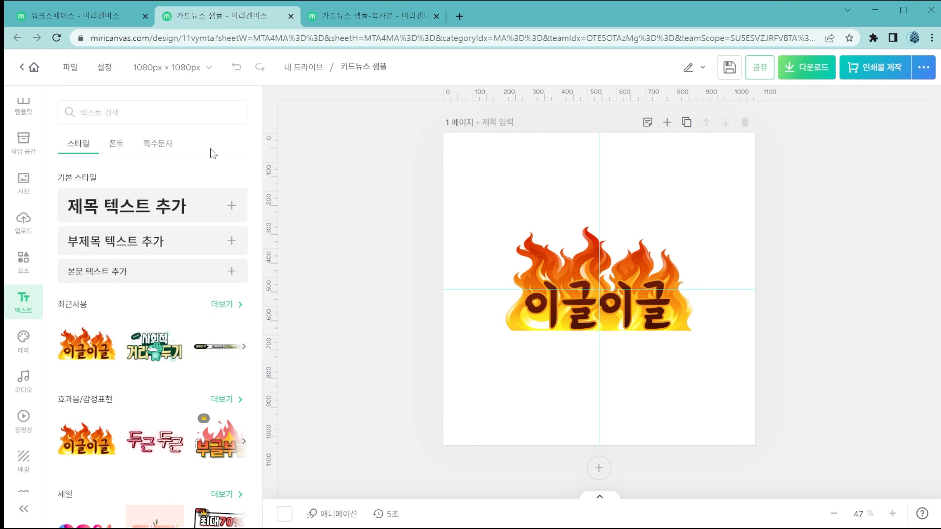
click(78, 24)
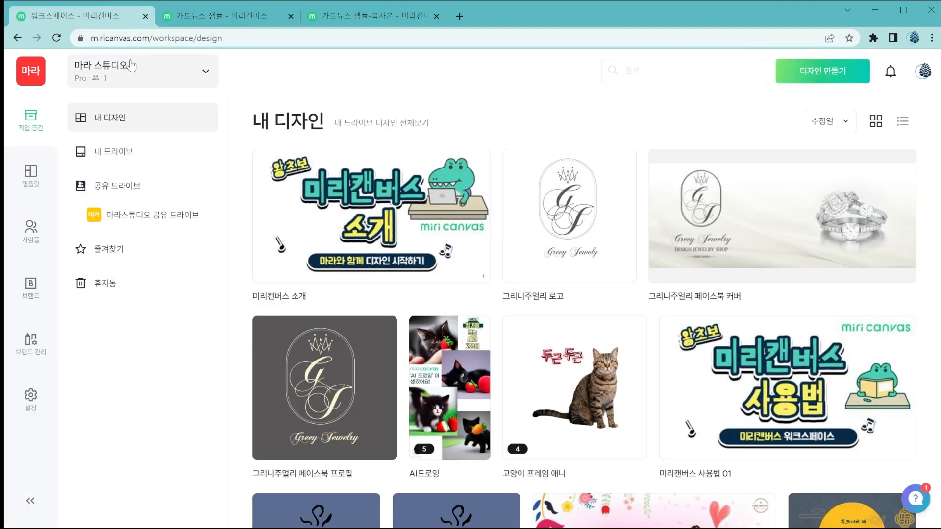
scroll(405, 160, down, 3)
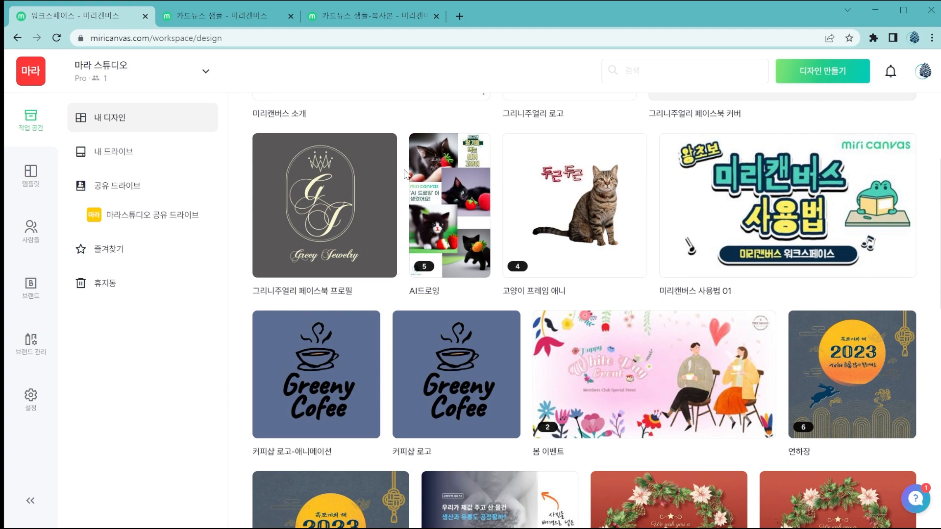
scroll(404, 185, down, 4)
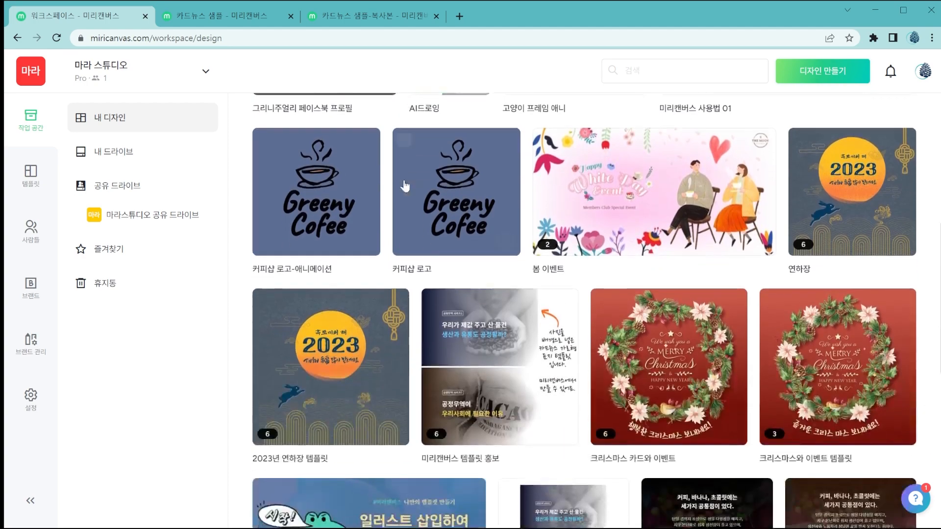
scroll(404, 185, down, 4)
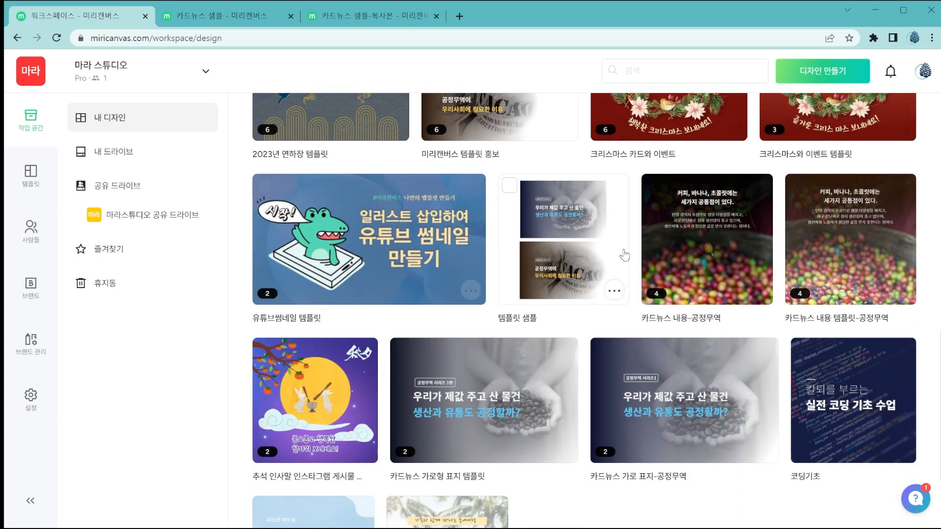
click(817, 252)
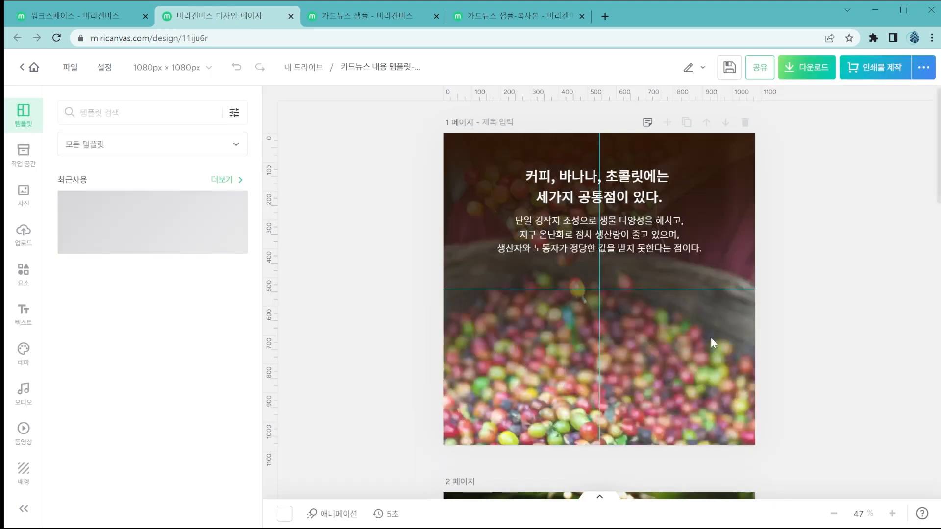
Look through the text on the pages of the 카드뉴스 내용 템플릿-공정무역 design.
scroll(711, 339, down, 10)
scroll(711, 336, down, 10)
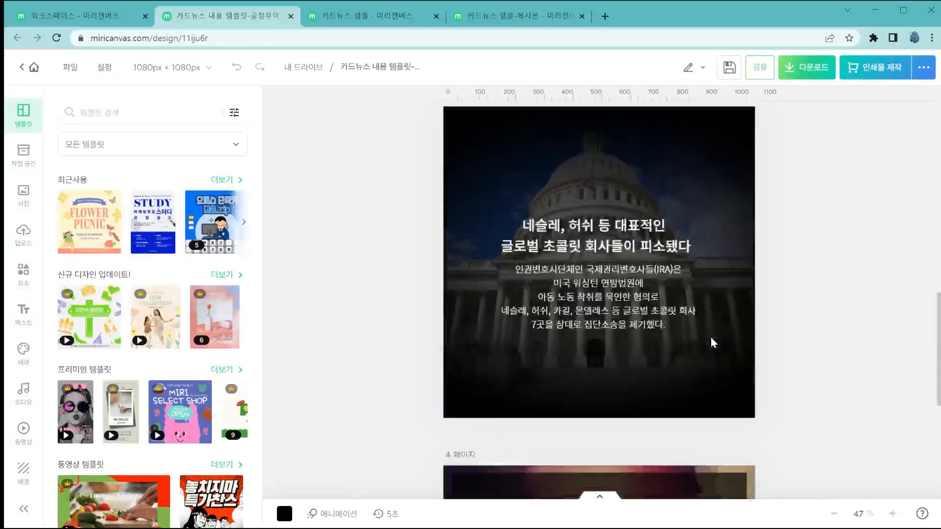
scroll(710, 336, up, 12)
scroll(710, 336, up, 5)
drag(710, 336, 599, 299)
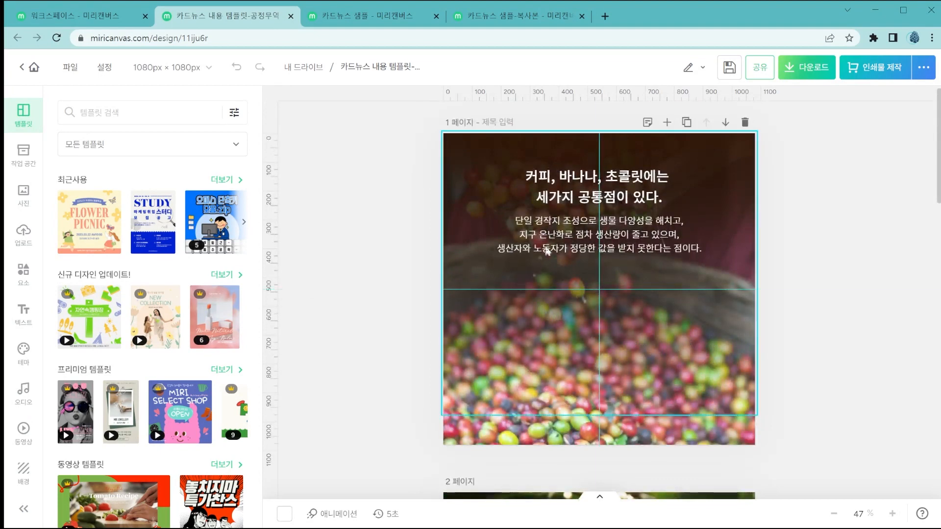
click(564, 177)
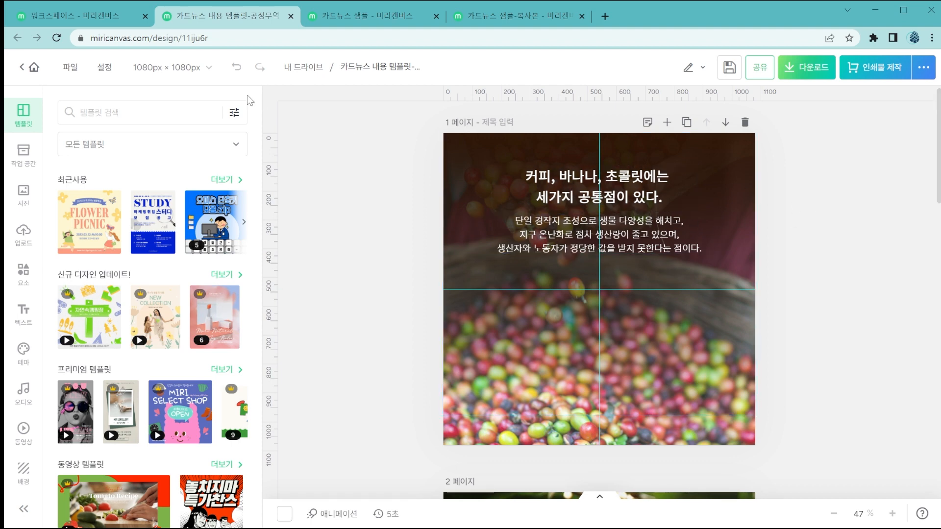
Use text find and replace to search the design for 커피 and view the matches on pages 1 and 2.
click(70, 69)
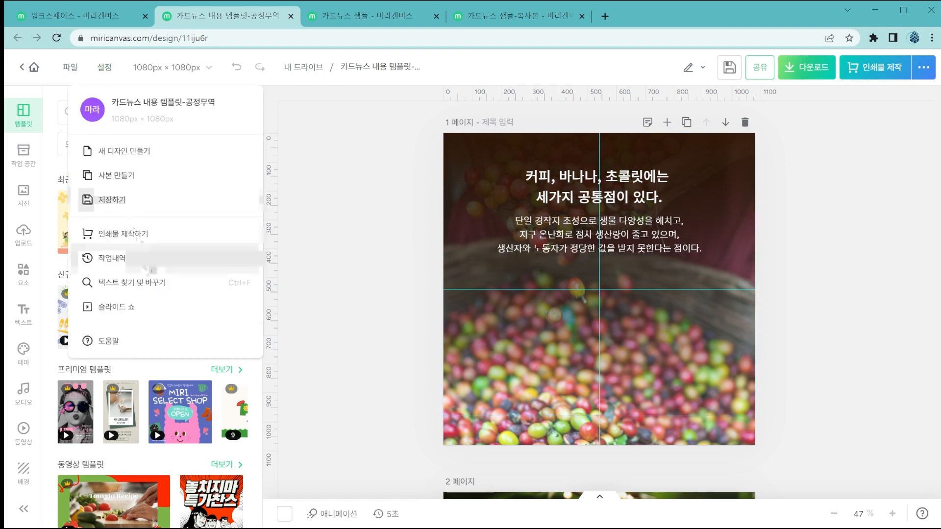
click(160, 284)
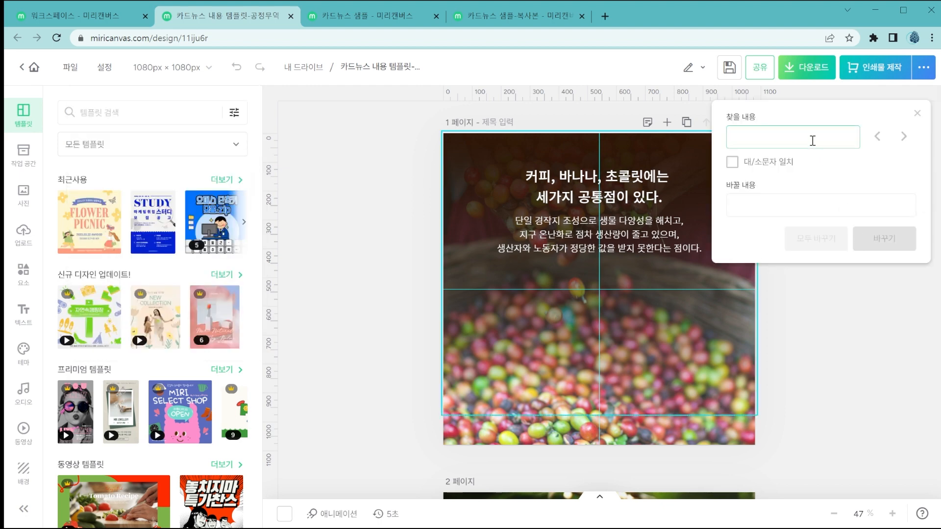
text(커피)
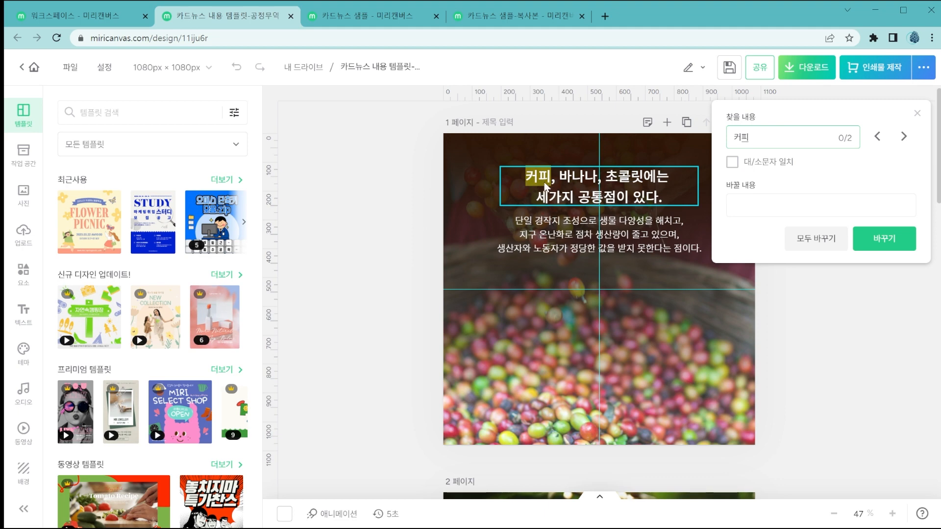
scroll(566, 250, down, 1)
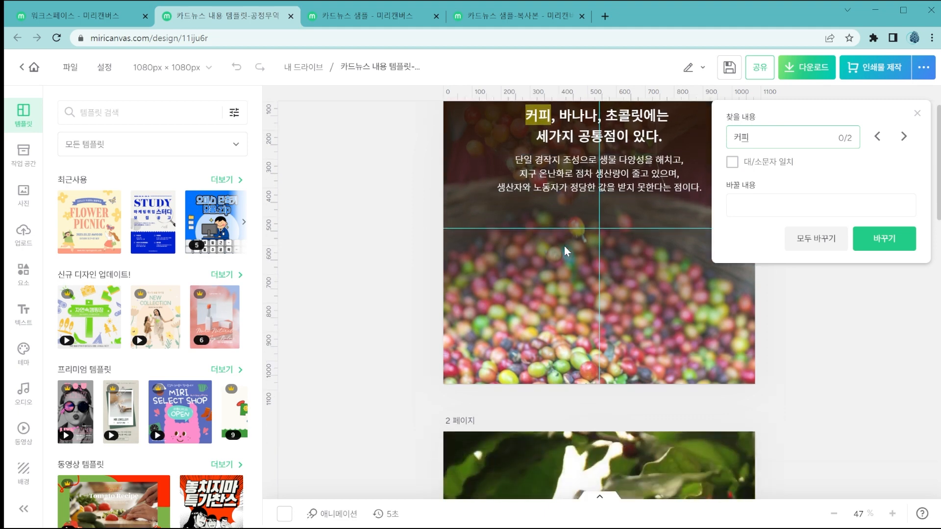
scroll(707, 253, down, 7)
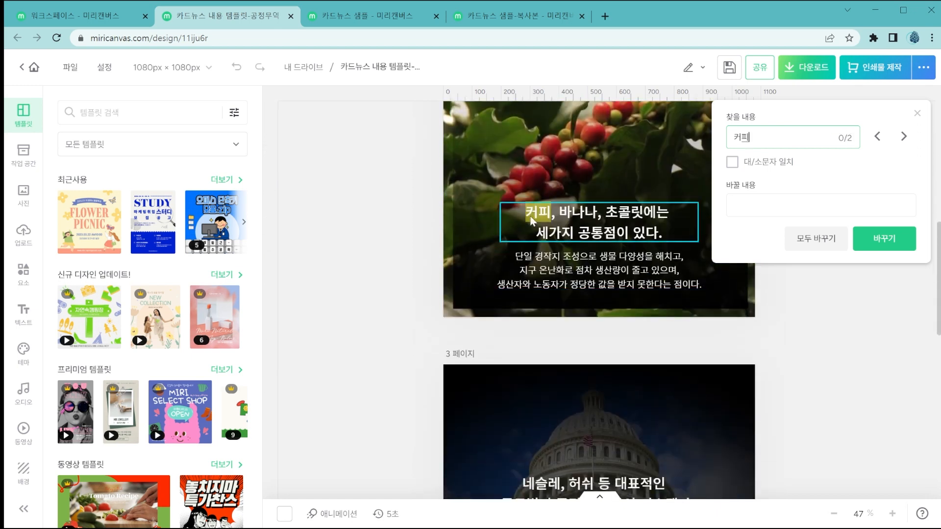
scroll(593, 230, up, 10)
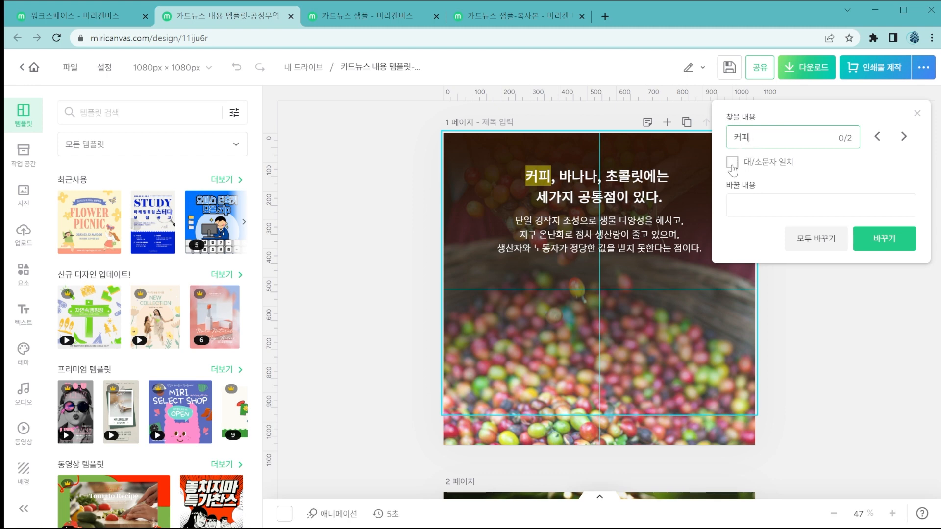
Replace 커피 with 바나나 one occurrence at a time on pages 1 and 2, and undo the replacements.
click(742, 212)
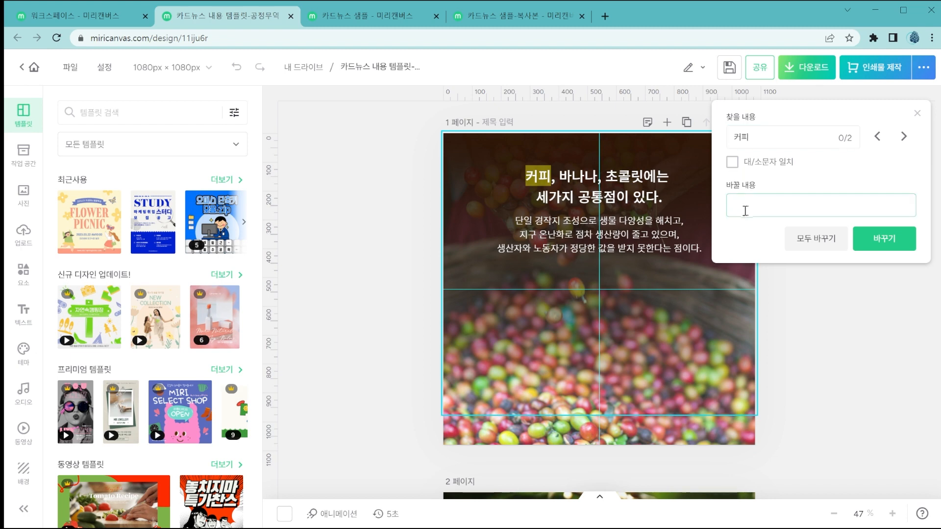
text(바나나)
click(884, 247)
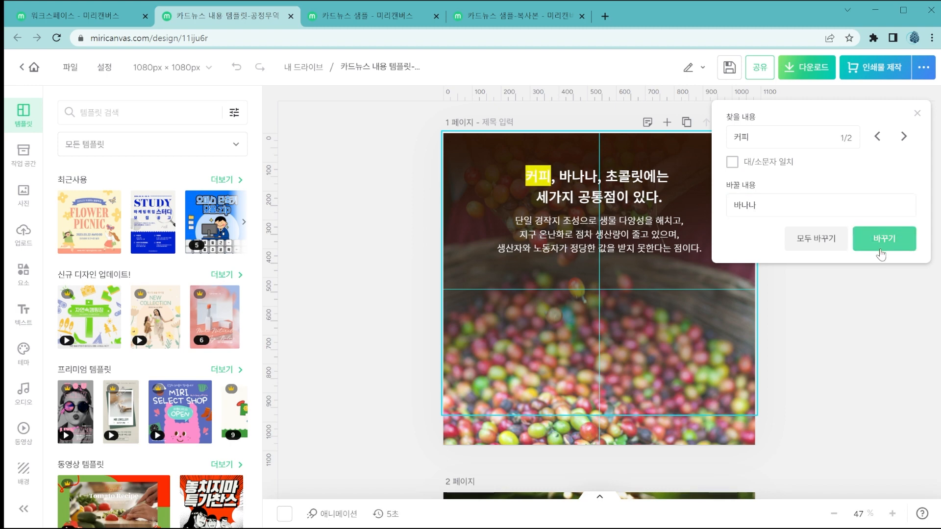
click(878, 245)
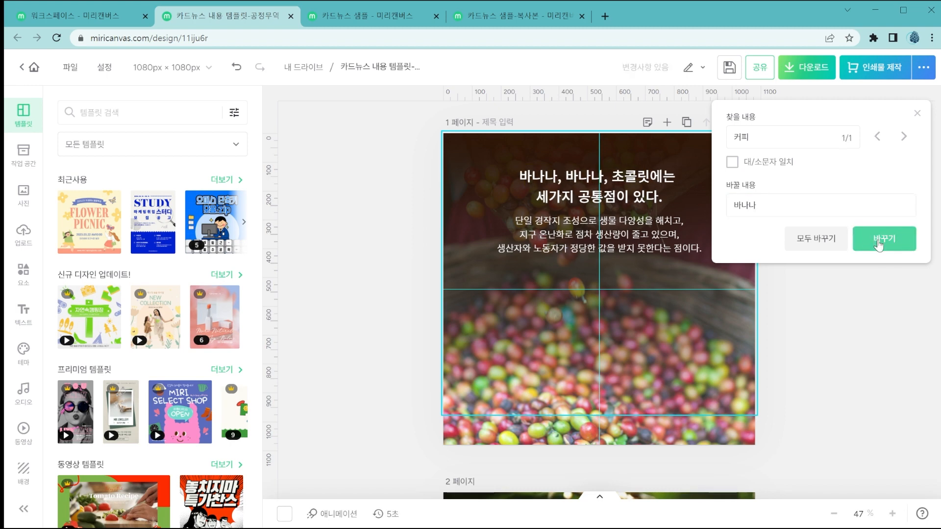
click(878, 245)
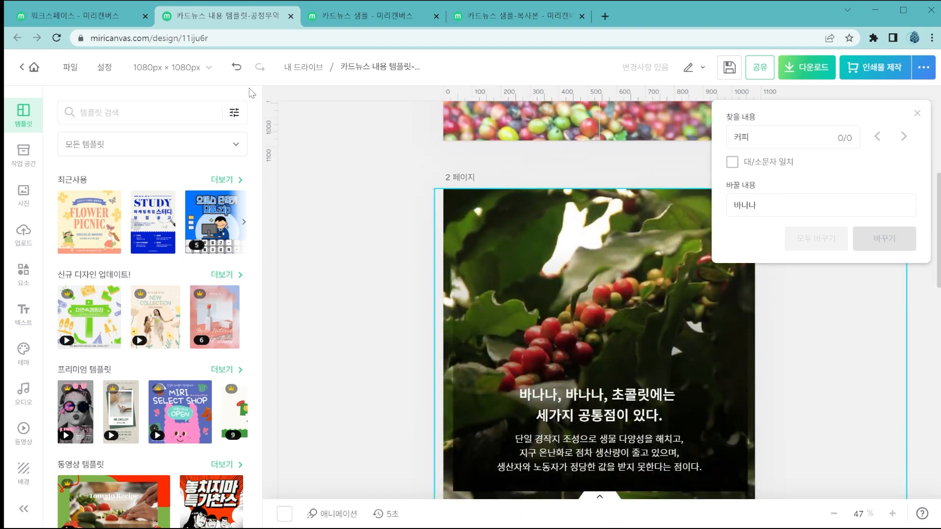
click(236, 67)
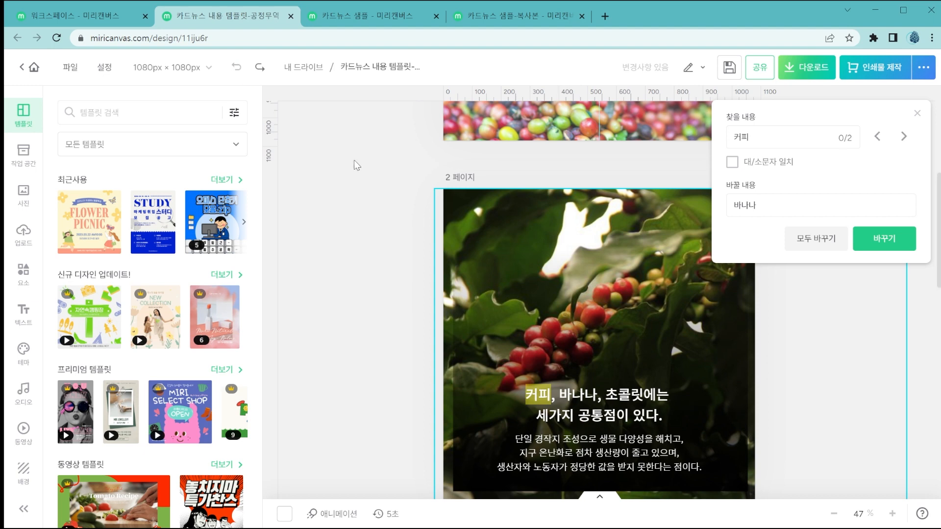
scroll(349, 152, up, 5)
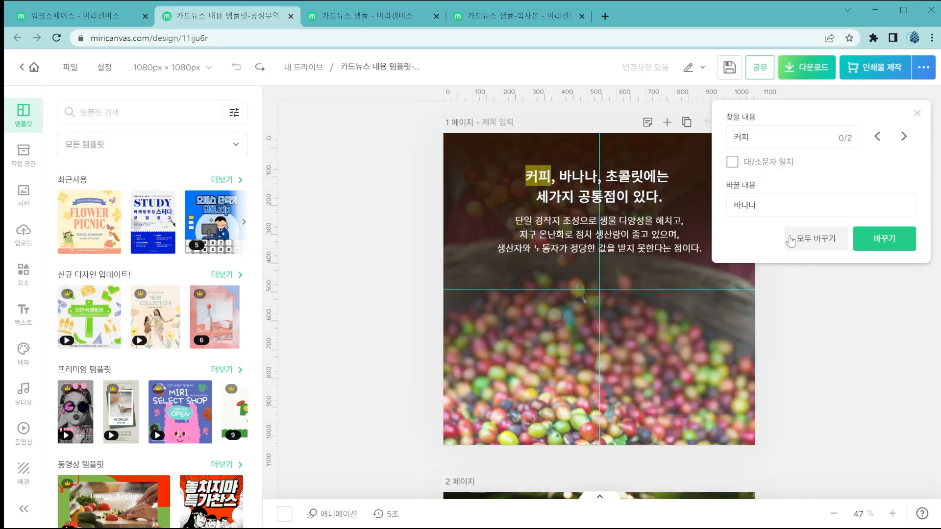
Replace every occurrence of 커피 with 바나나 at once, check pages 1 and 2, and undo the replacement.
click(785, 206)
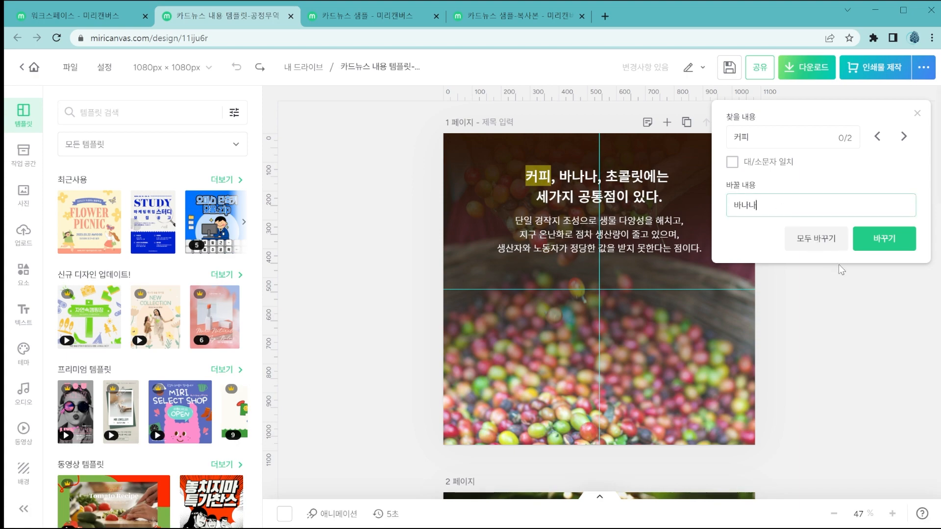
click(819, 244)
scroll(576, 300, down, 4)
scroll(575, 301, down, 6)
scroll(575, 297, up, 5)
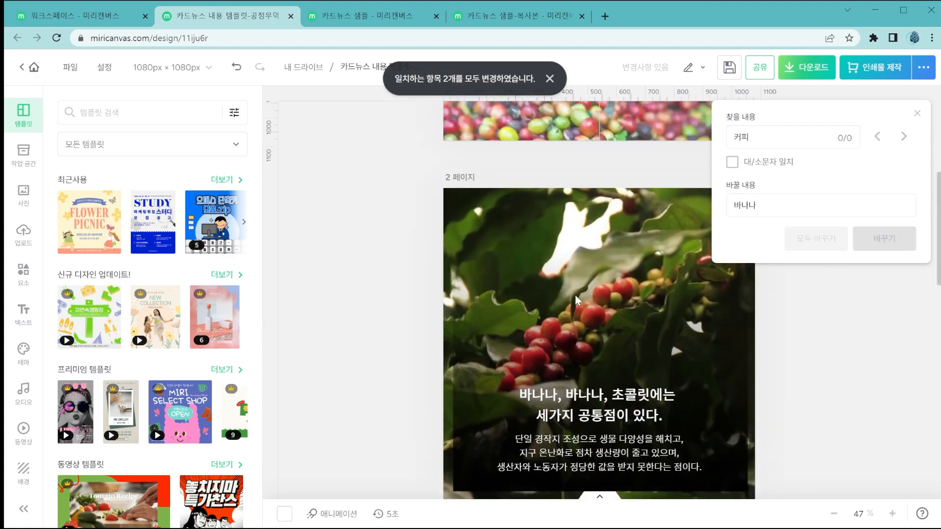
scroll(575, 295, up, 3)
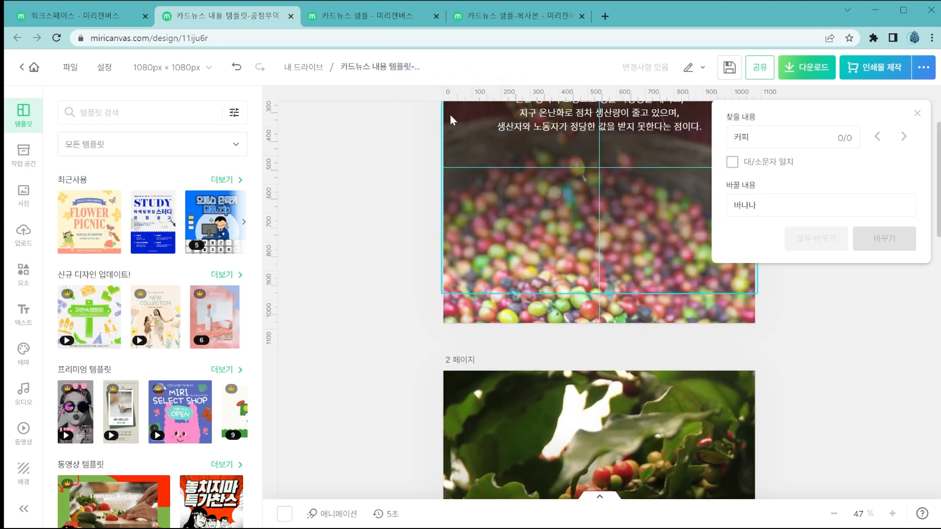
scroll(547, 223, up, 3)
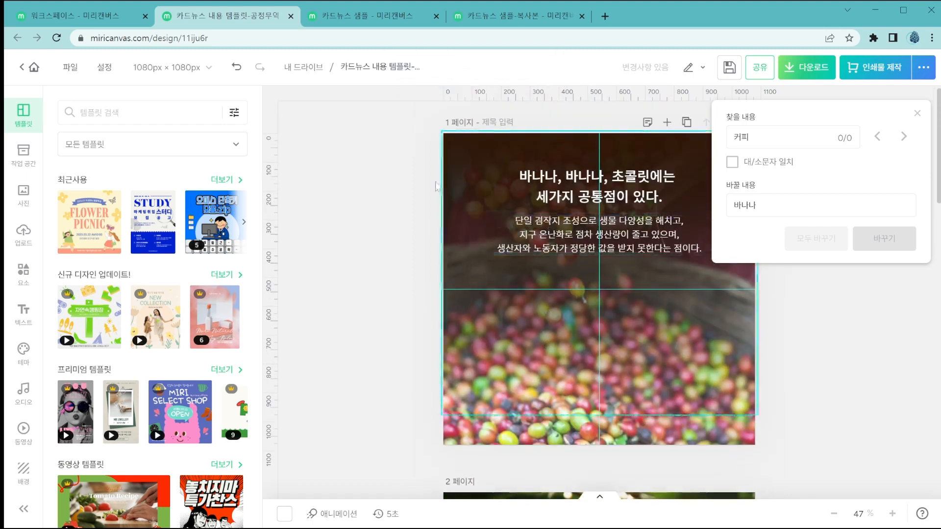
click(237, 67)
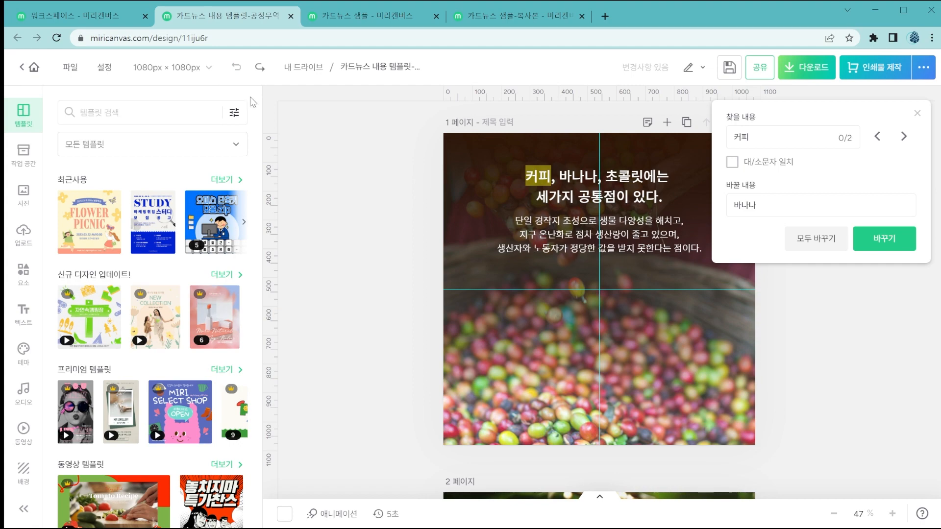
scroll(356, 227, down, 1)
scroll(357, 228, down, 12)
scroll(356, 225, up, 11)
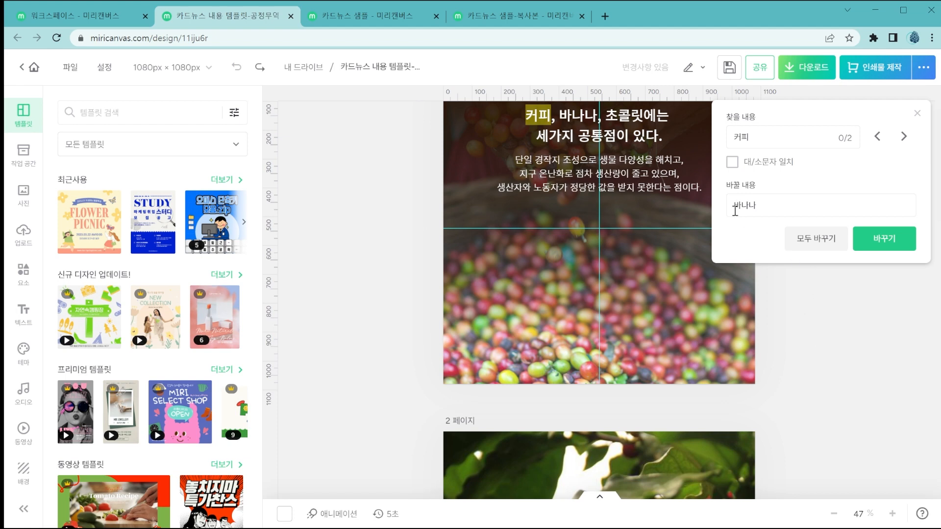
Close text find and replace, view the design as a full-screen slide show (슬라이드 쇼), and exit it.
click(73, 71)
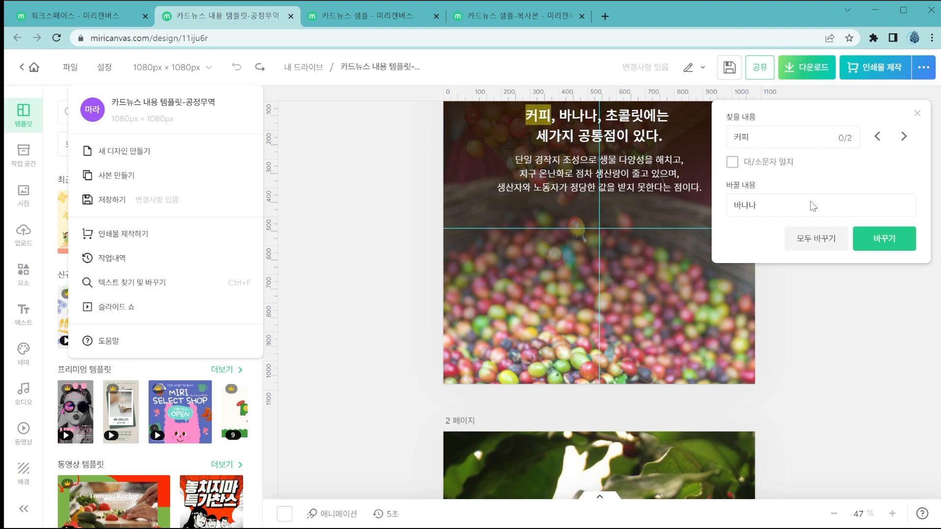
click(918, 115)
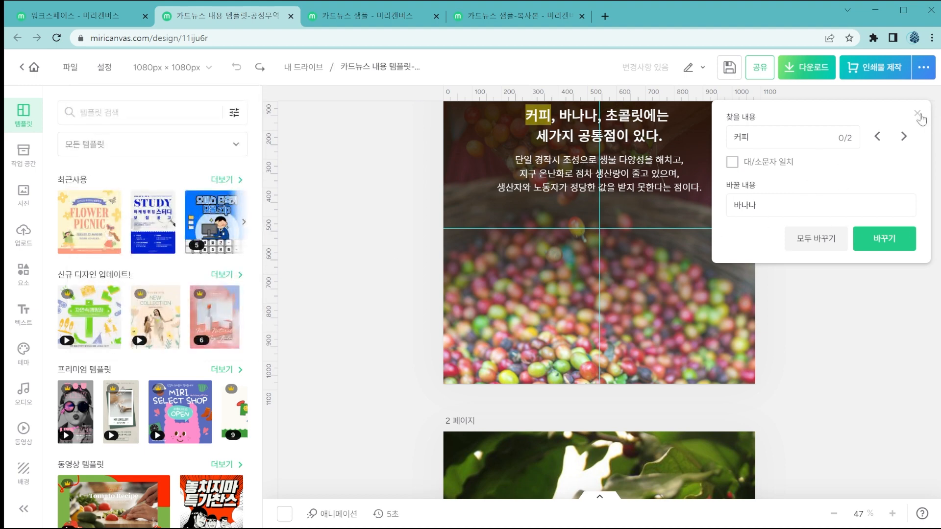
click(918, 115)
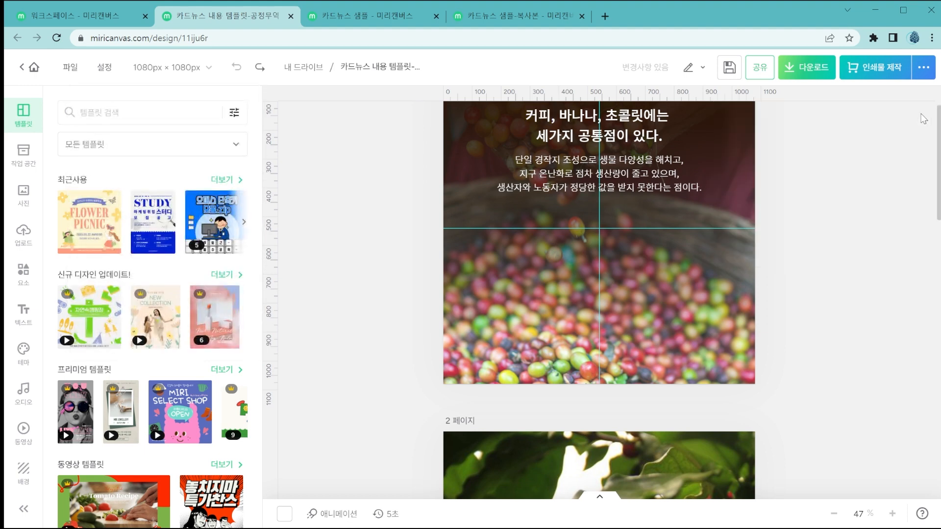
click(70, 69)
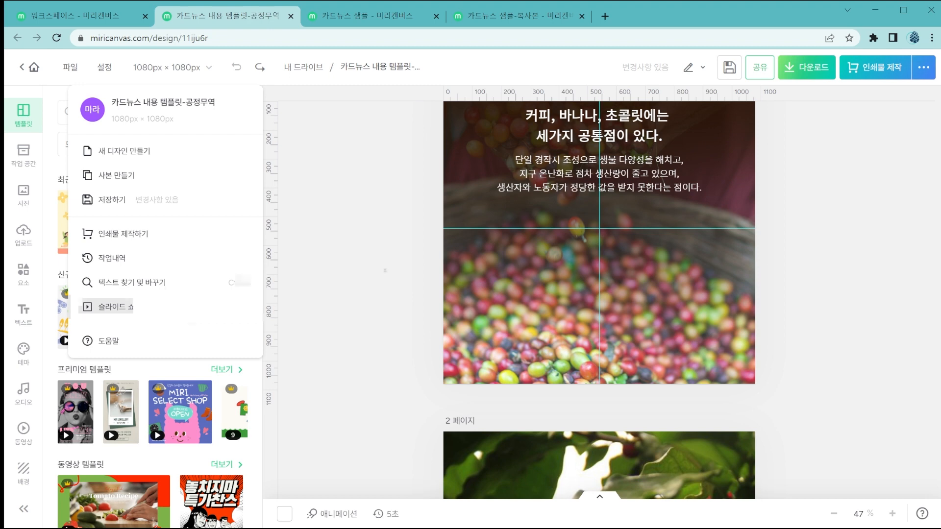
click(212, 321)
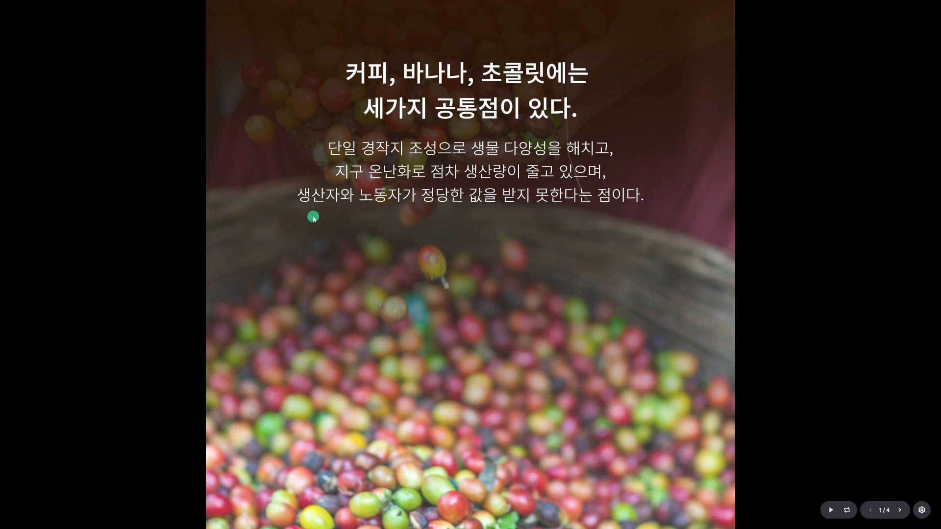
key(Escape)
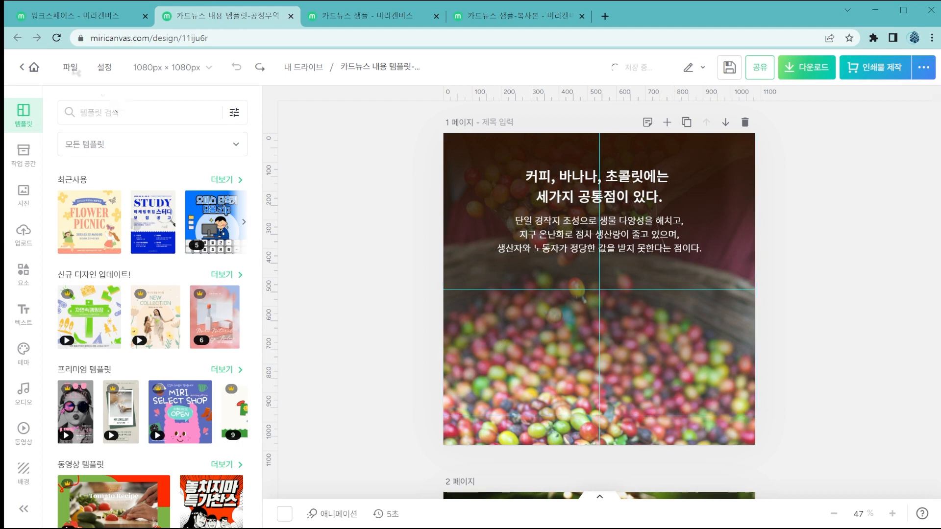
Open the help (도움말), check the mailbox (우편함), and look through the remaining help topics.
click(74, 70)
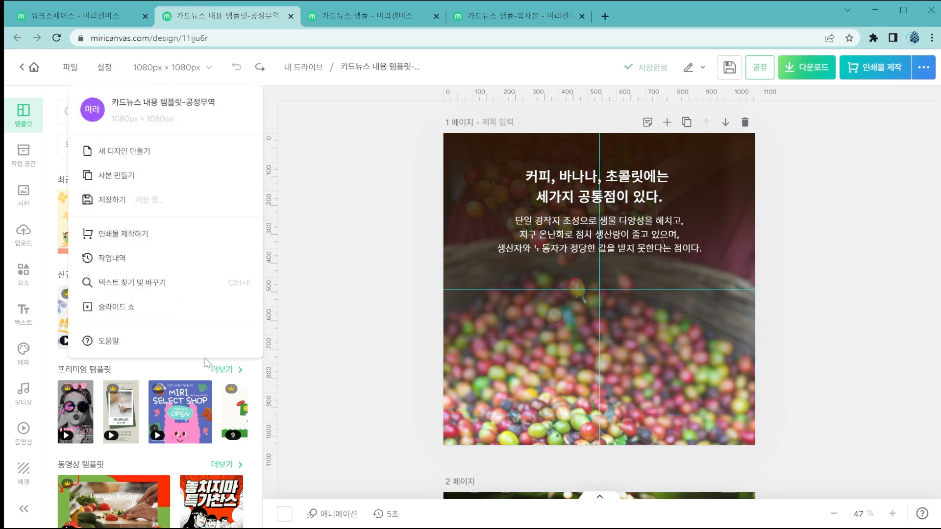
click(207, 348)
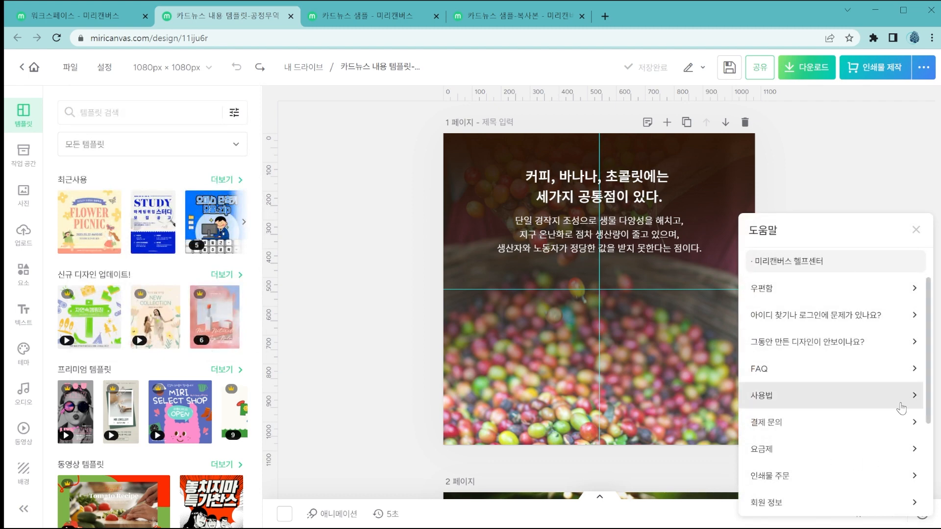
click(883, 287)
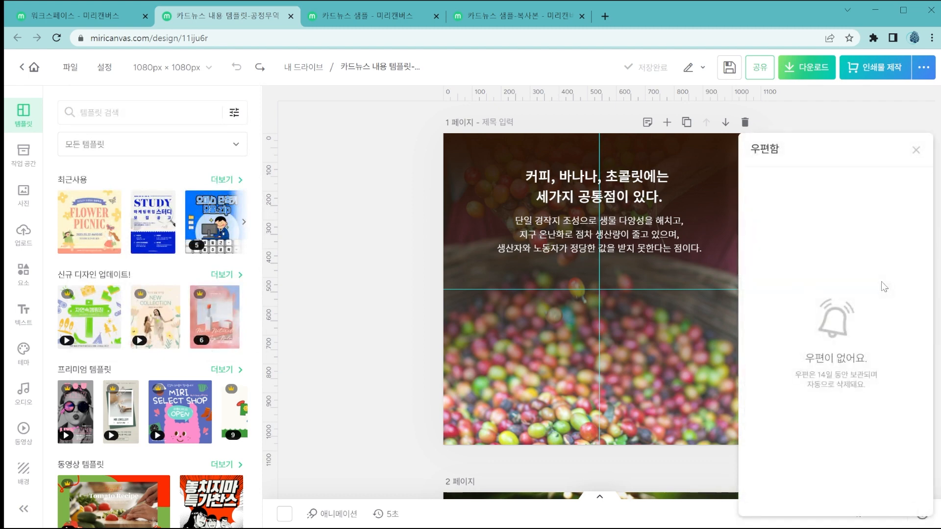
click(915, 151)
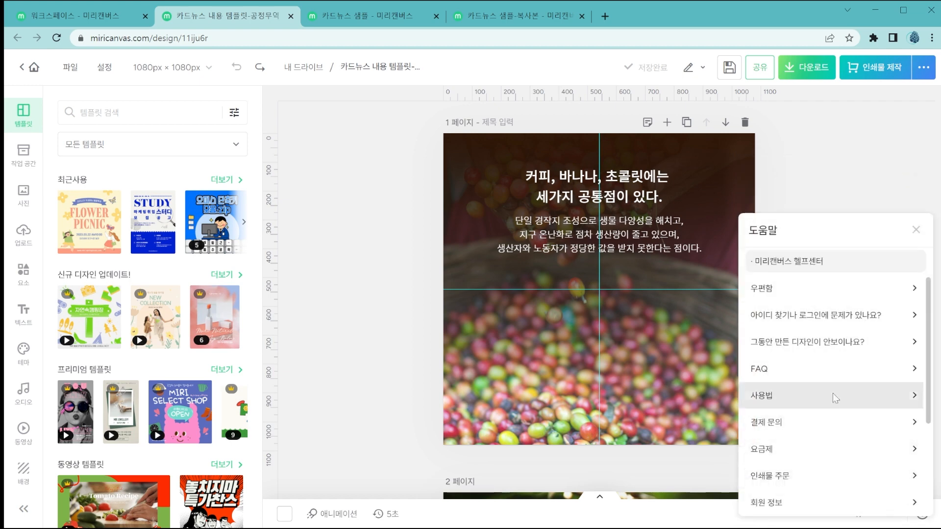
scroll(835, 380, down, 3)
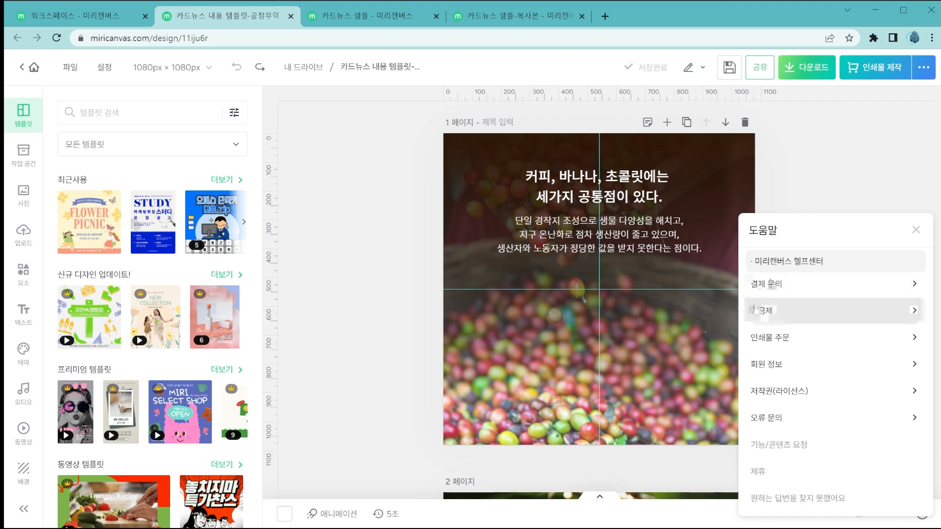
Close the 카드뉴스 내용 템플릿-공정무역 and 카드뉴스 샘플 designs and view the auto-save (자동 저장) setting in 카드뉴스 샘플-복사본.
click(291, 16)
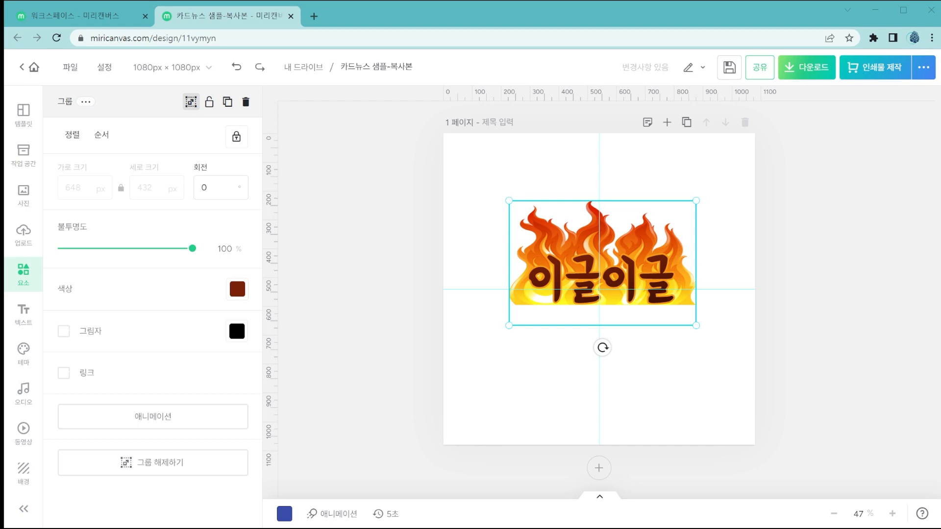
click(106, 68)
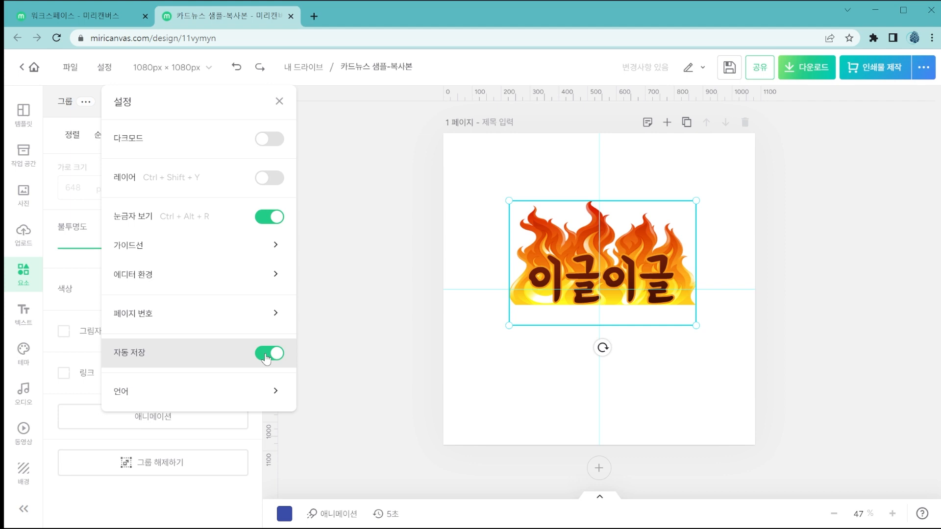
click(652, 248)
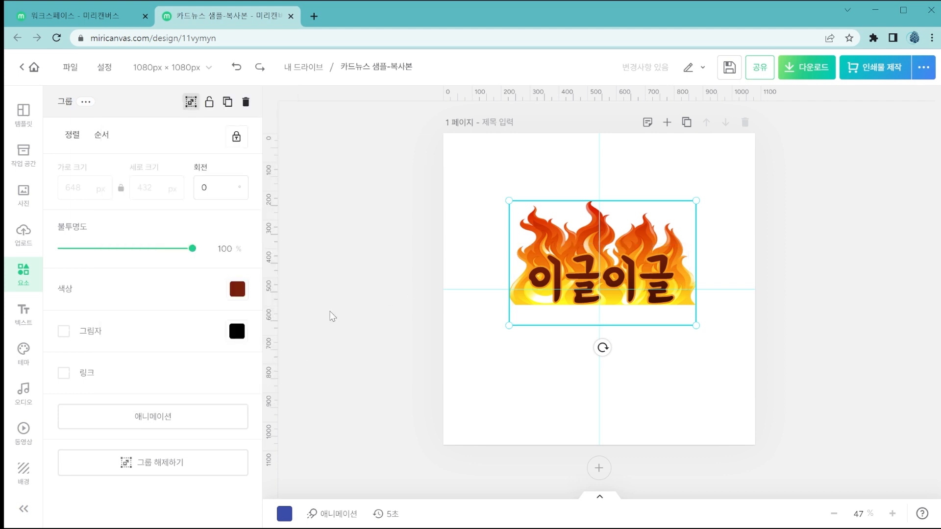
Recolor the 이글이글 text light purple from the basic palette, save the design, and undo the color change.
click(237, 289)
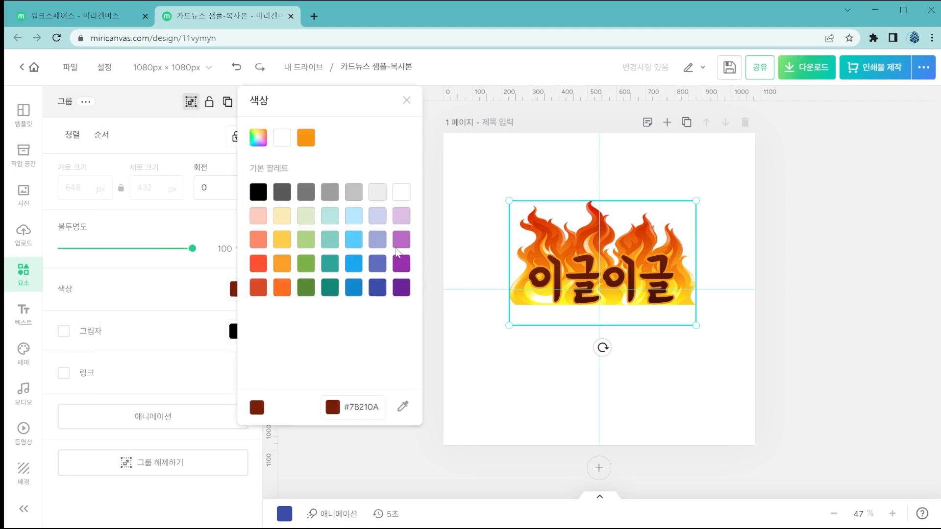
click(401, 241)
click(718, 114)
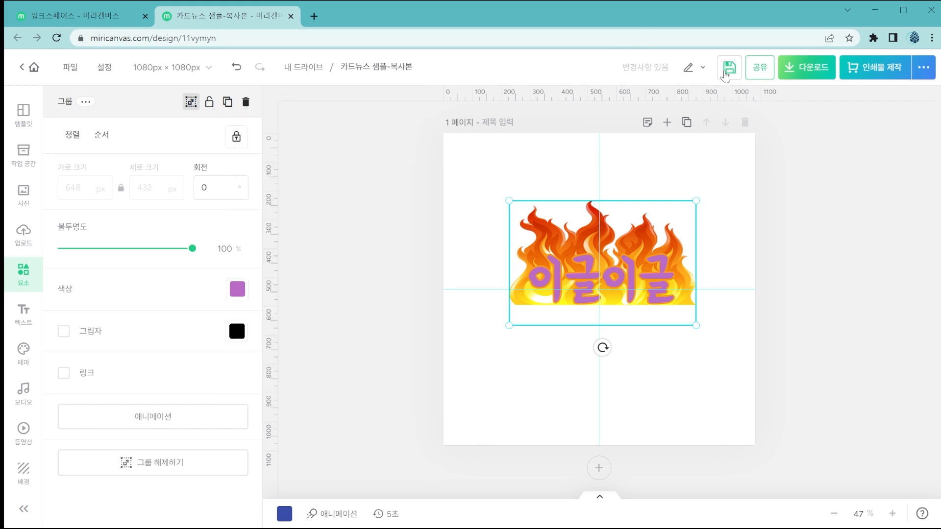
click(726, 73)
click(236, 69)
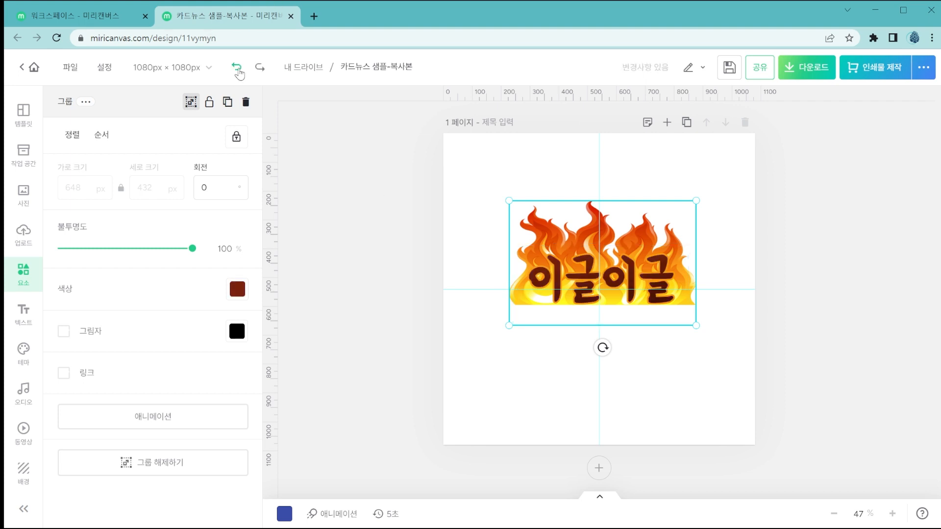
click(379, 209)
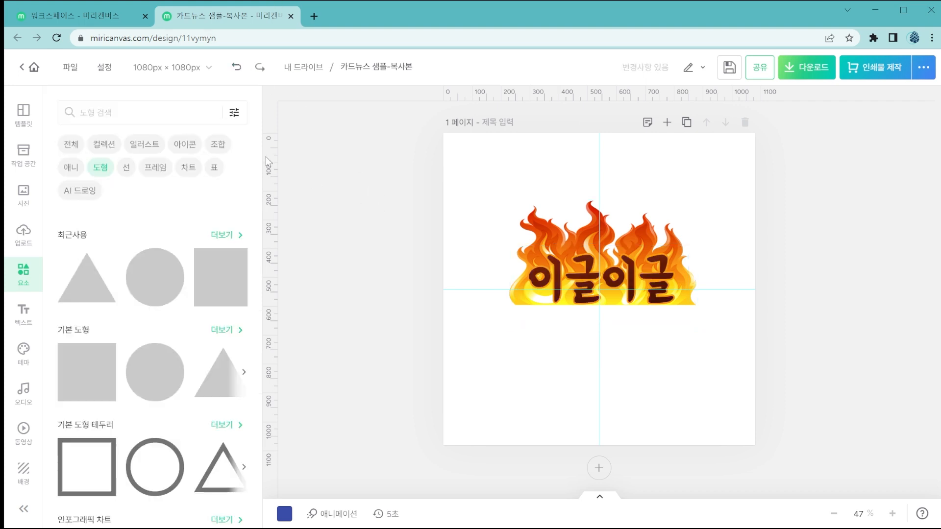
Switch dark mode (다크모드) on and off in the editor settings to compare, and leave it on.
click(105, 67)
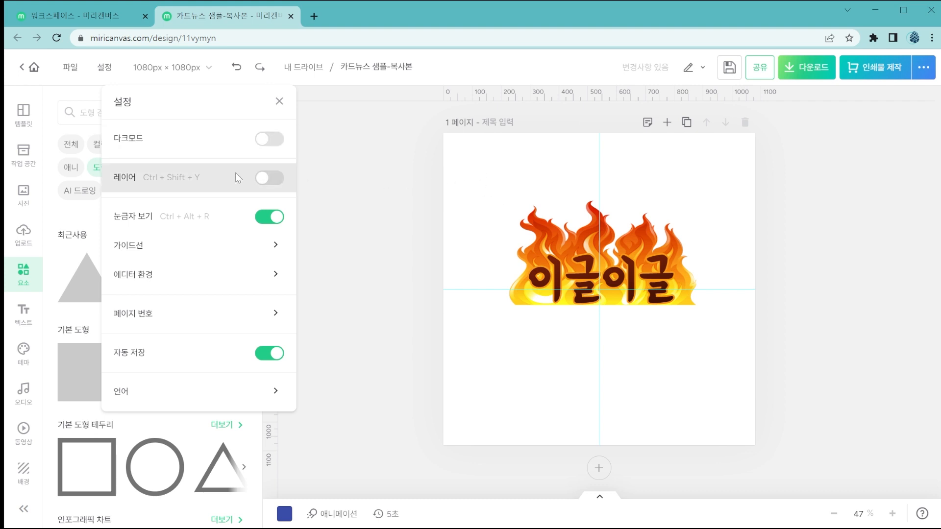
click(277, 141)
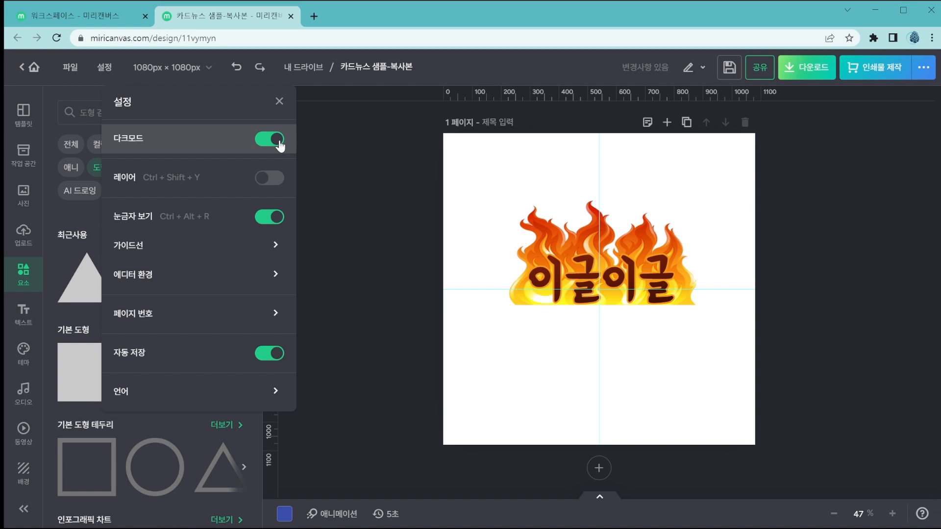
click(278, 142)
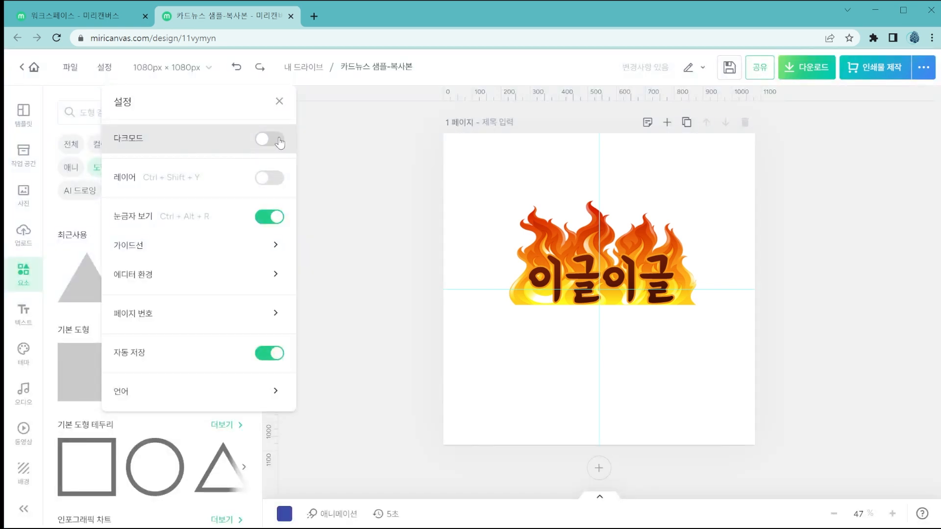
click(278, 142)
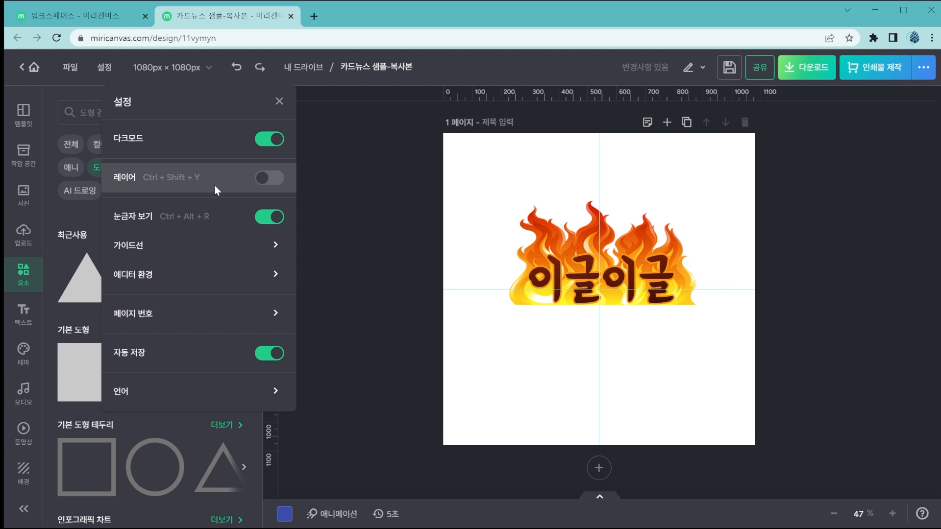
Turn on the layer display (레이어), expand the group, and try to move its 비트맵 layer above the 이글이글 text layer.
click(269, 178)
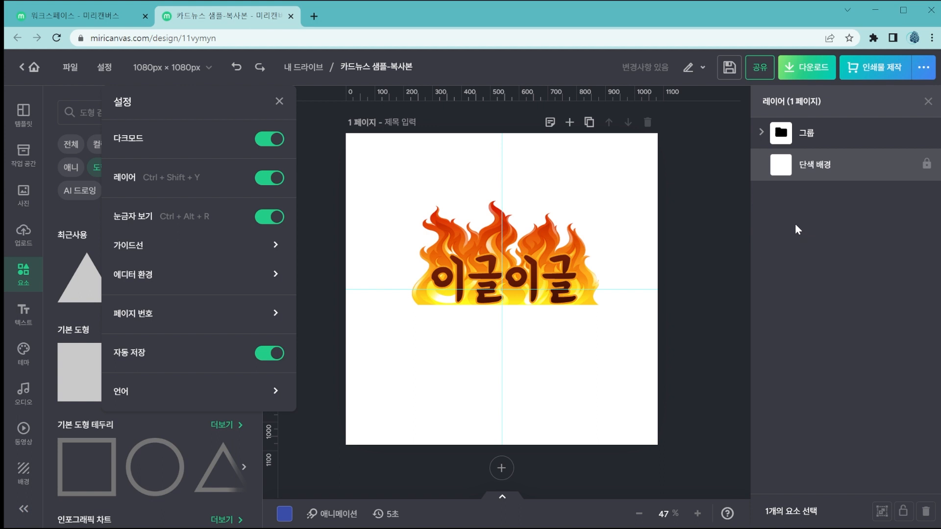
click(760, 131)
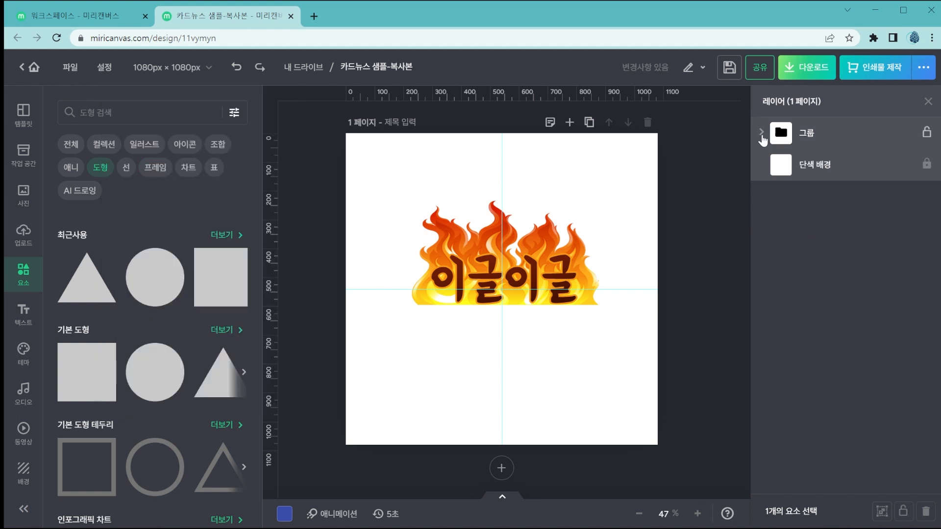
click(760, 131)
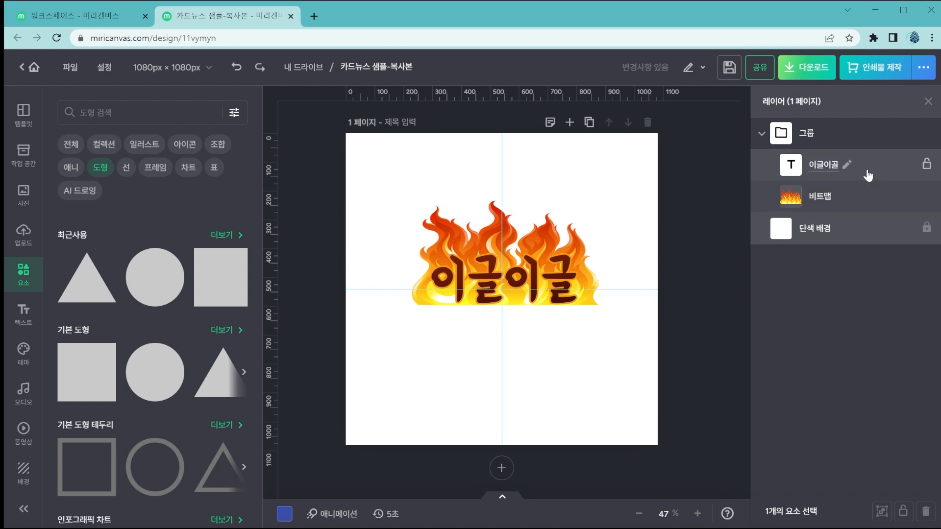
click(866, 199)
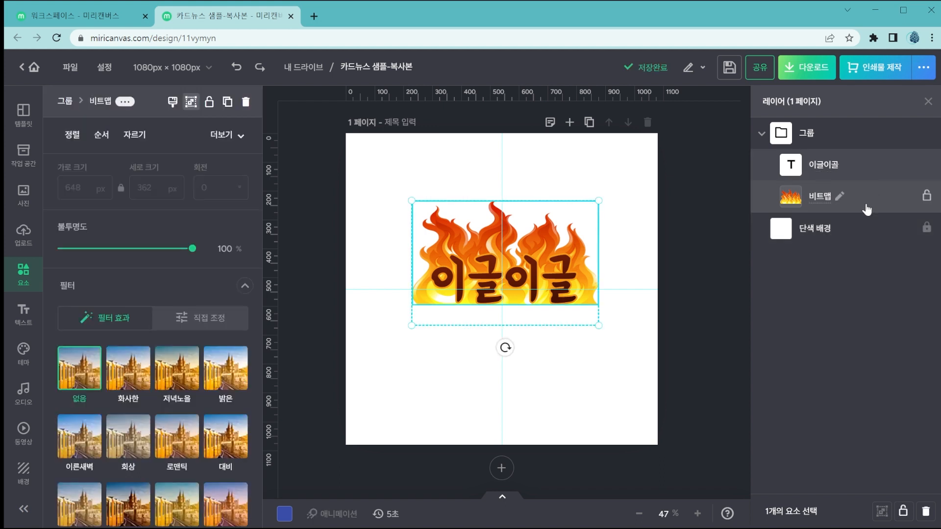
drag(848, 200, 851, 152)
Add a gray circle and a gray triangle from the recently used shapes to page 1.
click(22, 273)
click(147, 274)
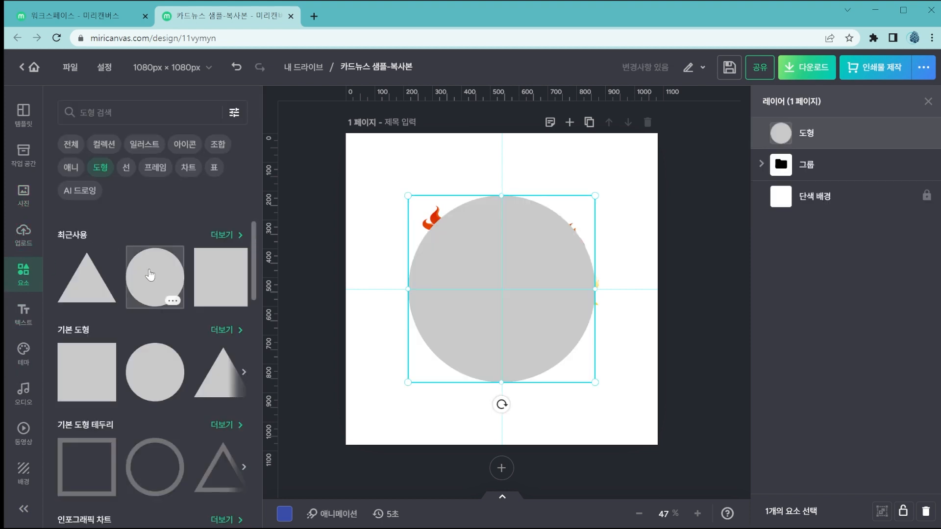
click(95, 297)
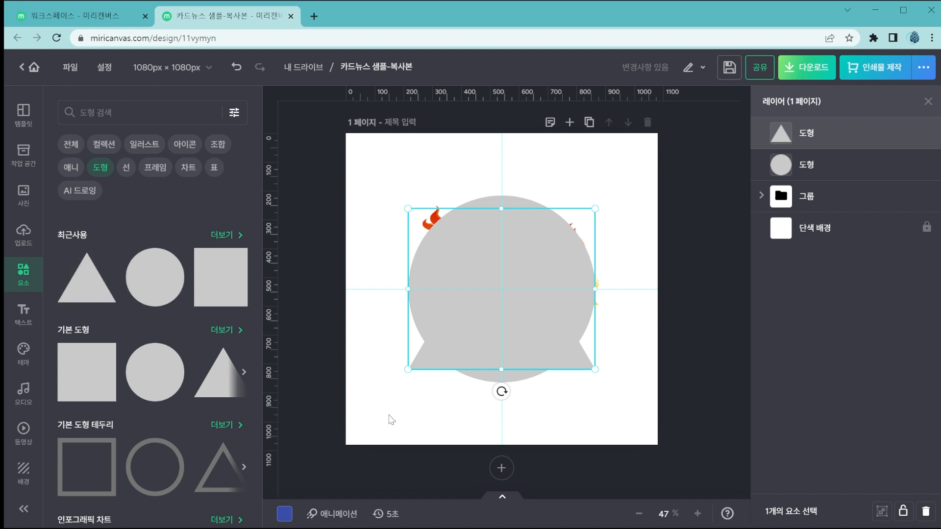
click(531, 180)
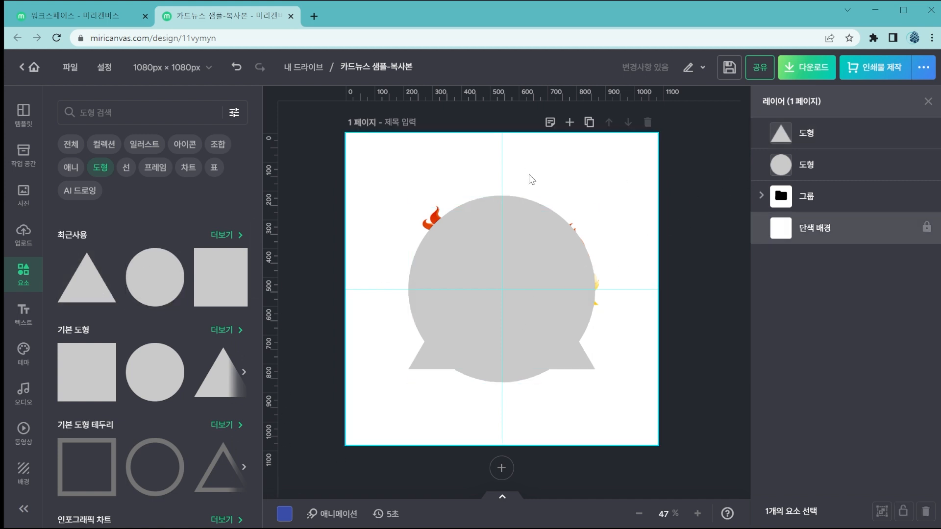
Recolor the triangle blue (#1187CF) and the circle dark red-orange from the basic palette.
click(527, 238)
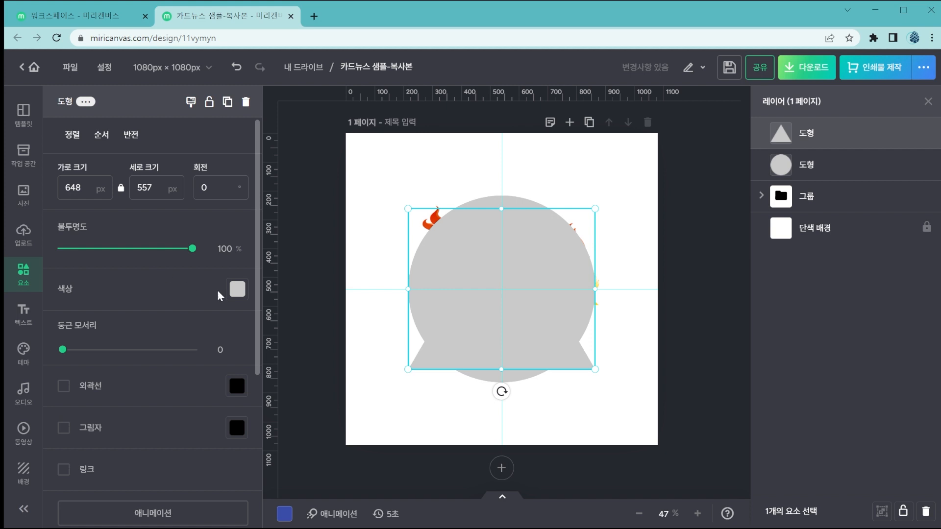
click(237, 289)
click(348, 319)
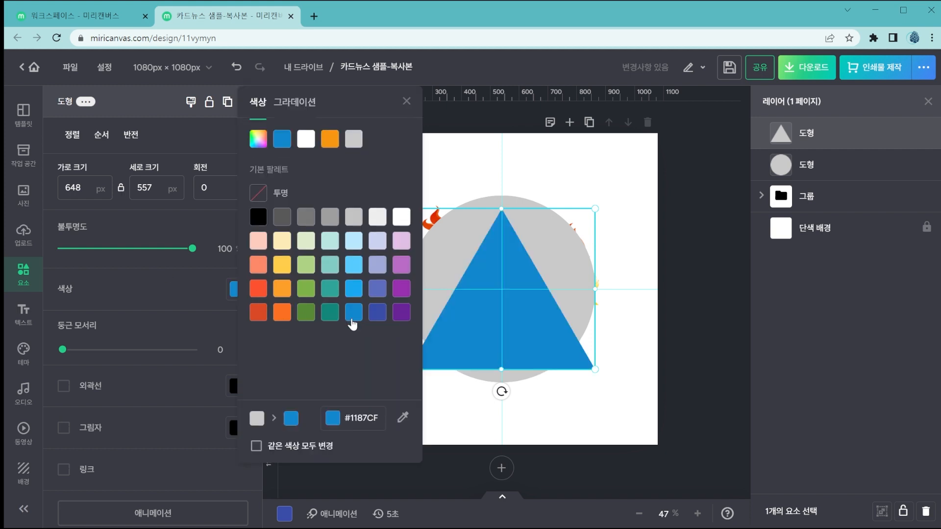
click(571, 144)
click(590, 257)
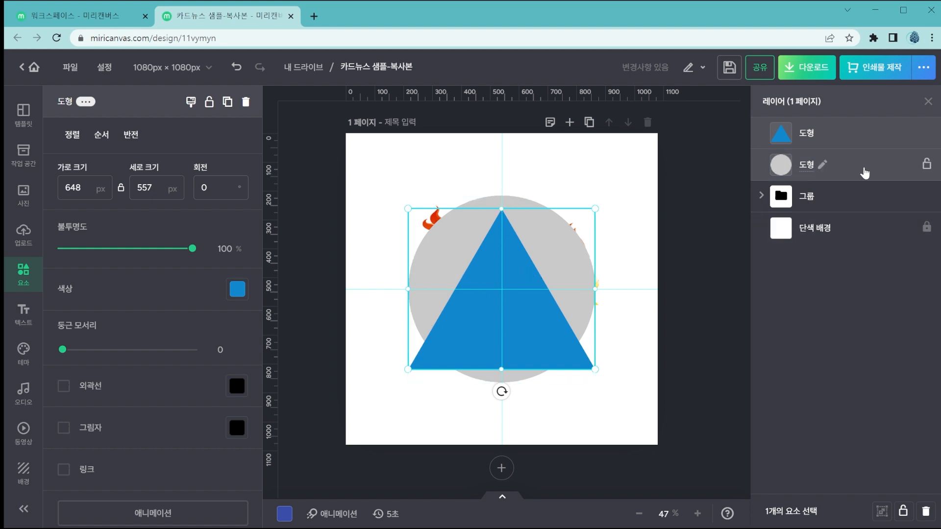
click(864, 173)
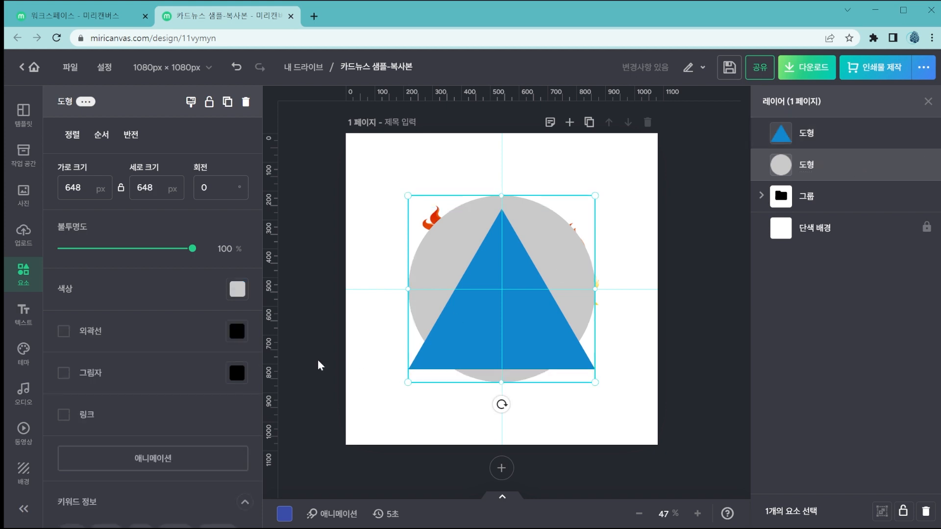
click(237, 289)
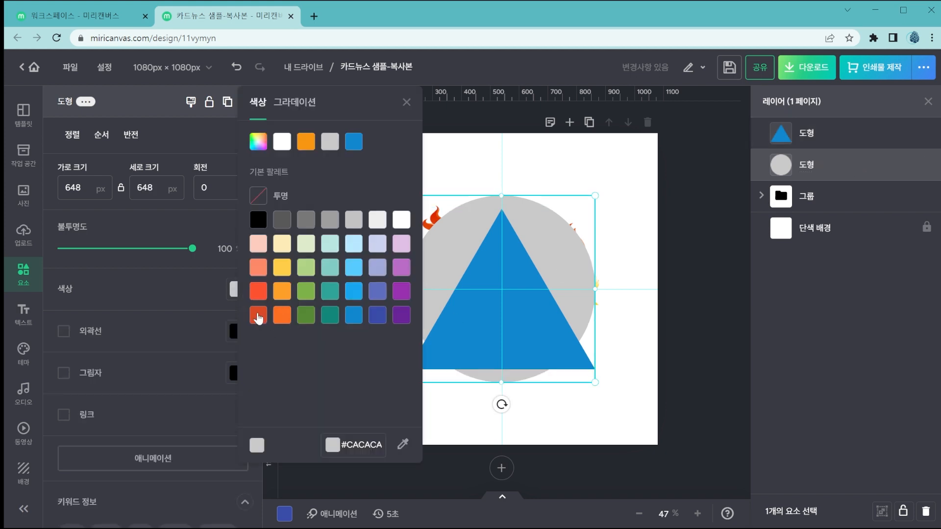
click(257, 316)
Delete the red-orange circle from page 1 through its layer.
click(857, 170)
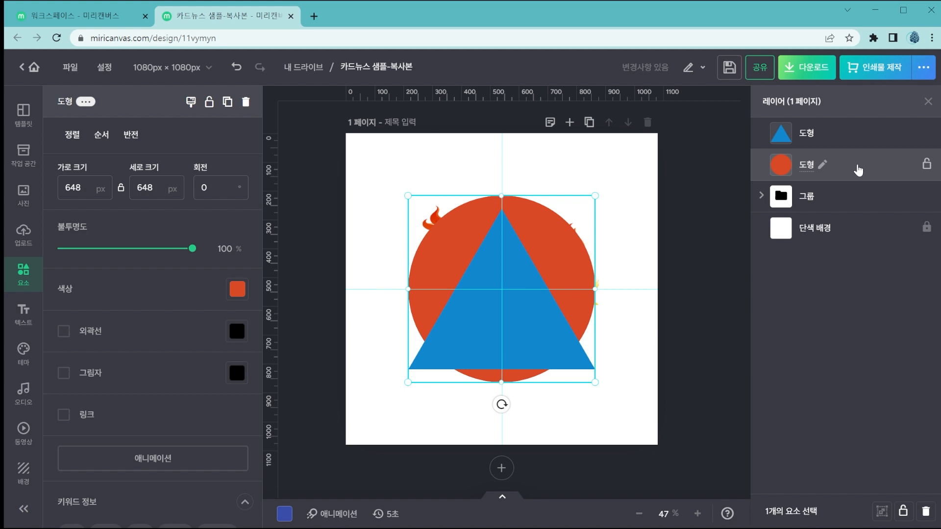
mouse_move(865, 172)
mouse_down()
mouse_move(871, 118)
mouse_move(863, 114)
mouse_move(870, 177)
mouse_up()
click(925, 511)
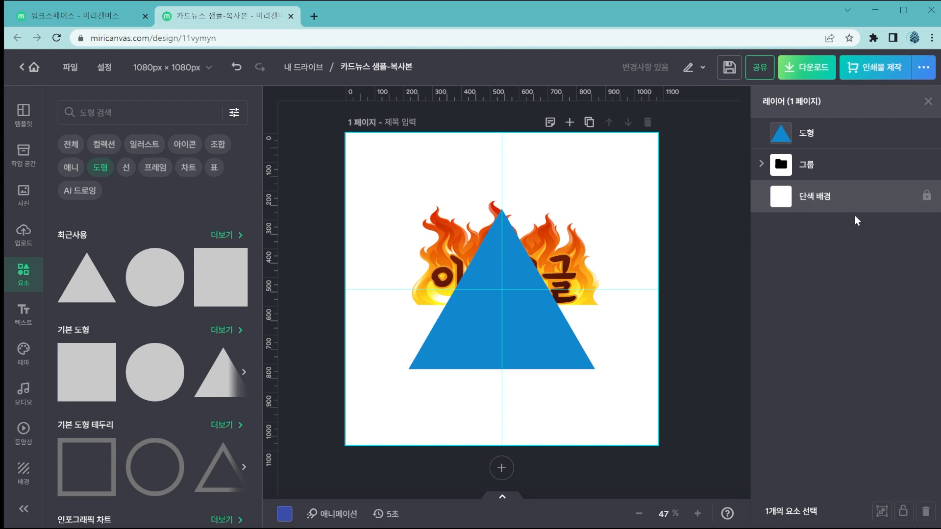
Cycle the blue triangle layer through its lock states and leave it fully locked.
click(850, 134)
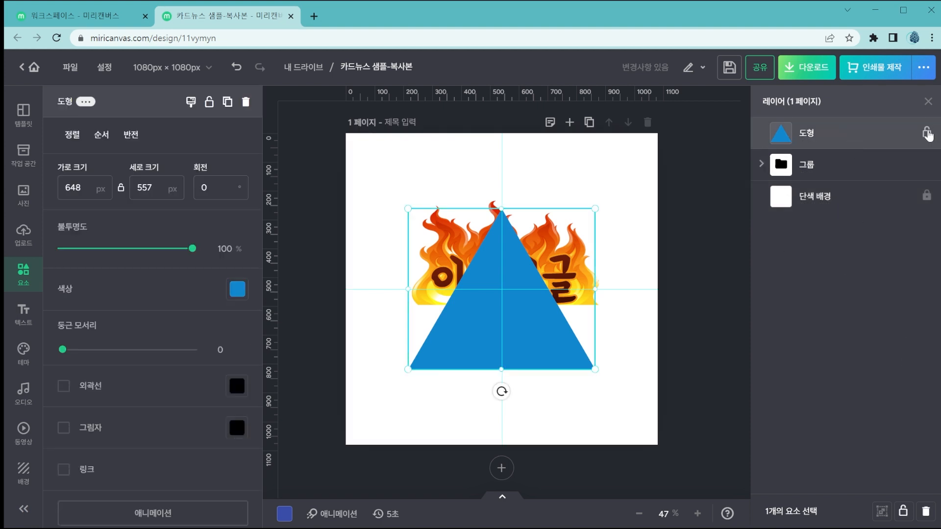
click(926, 132)
click(926, 134)
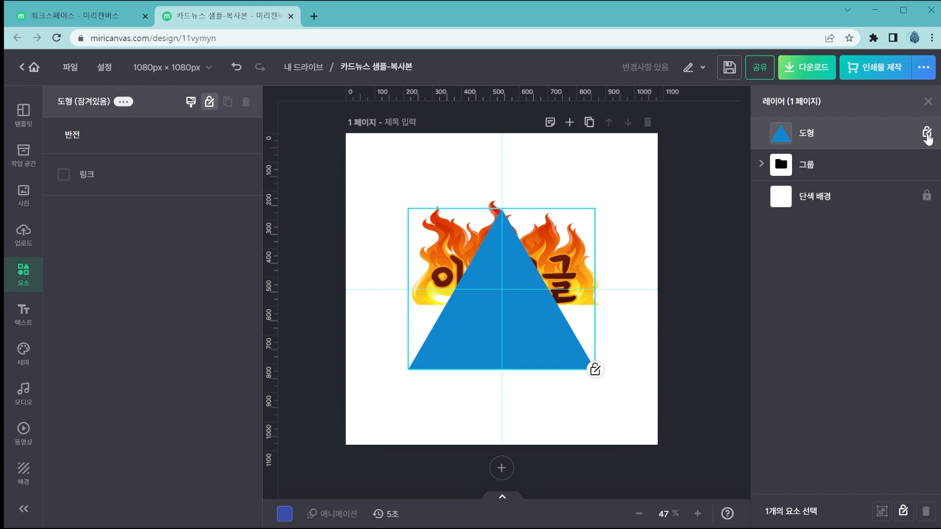
click(926, 134)
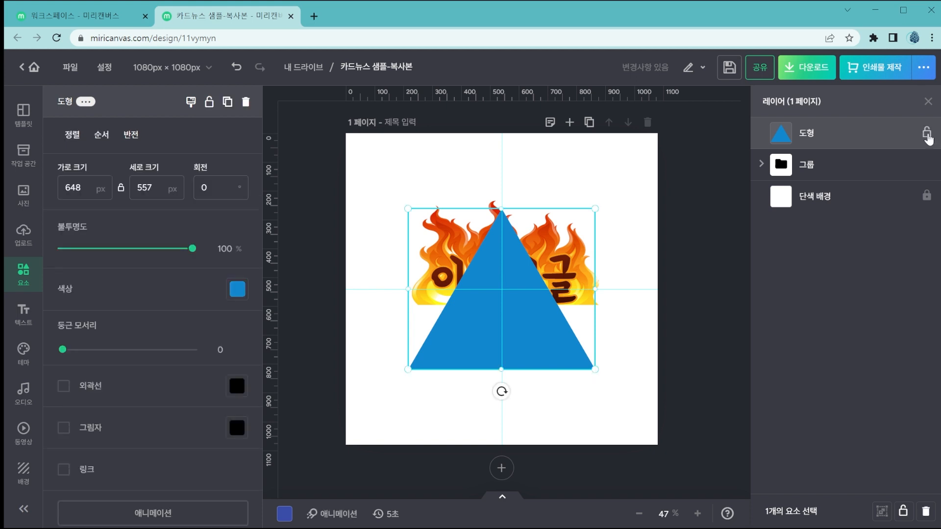
click(927, 134)
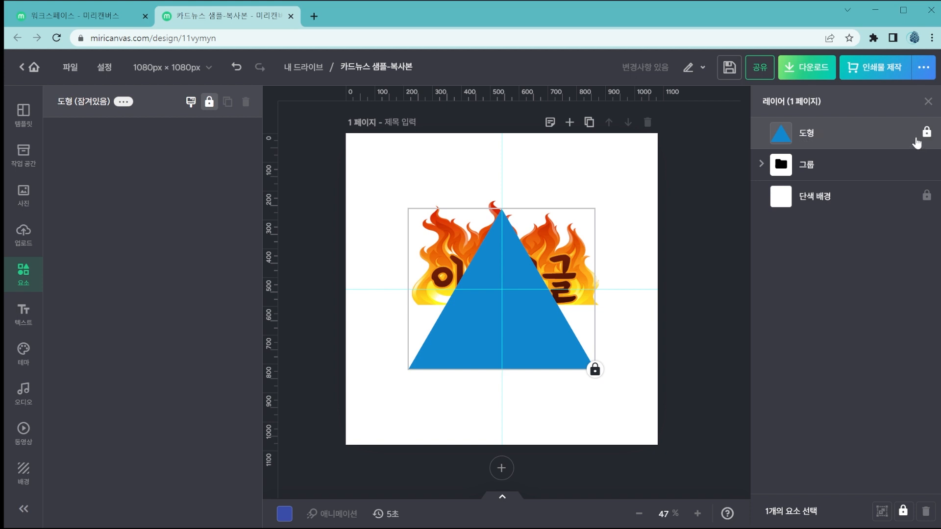
Enlarge the 이글이글 flame group behind the locked triangle to about 1023 × 683 px and reposition it on the page.
click(871, 167)
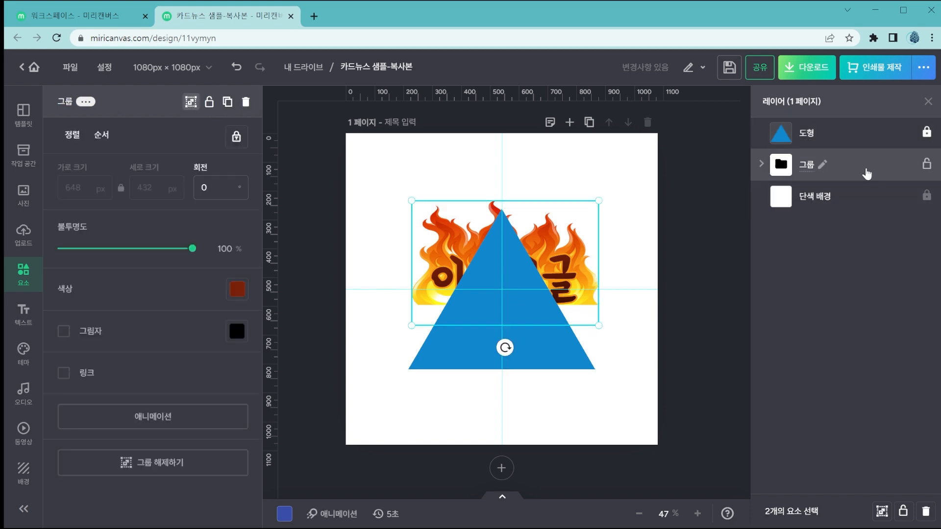
click(583, 245)
click(532, 232)
click(438, 272)
click(415, 265)
drag(598, 326, 676, 423)
drag(634, 251, 588, 227)
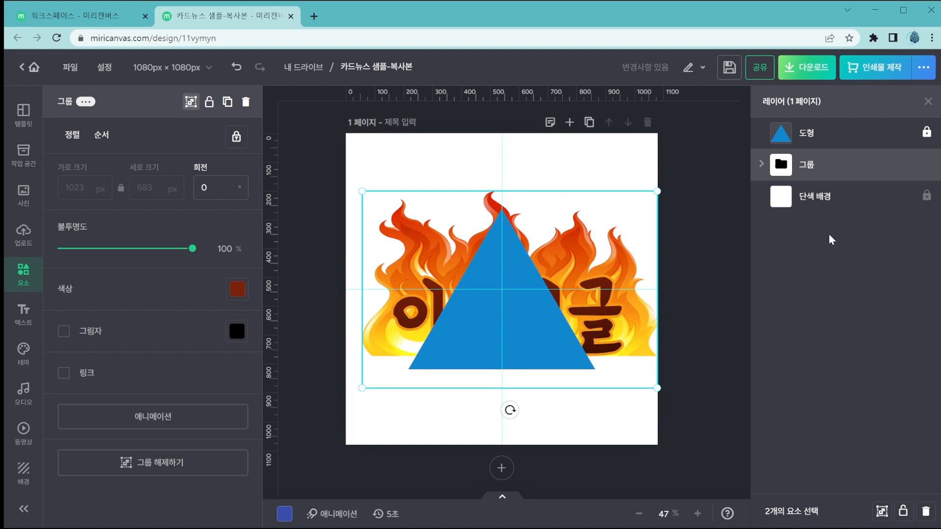
Unlock the blue triangle and move its layer below the flame group.
click(926, 134)
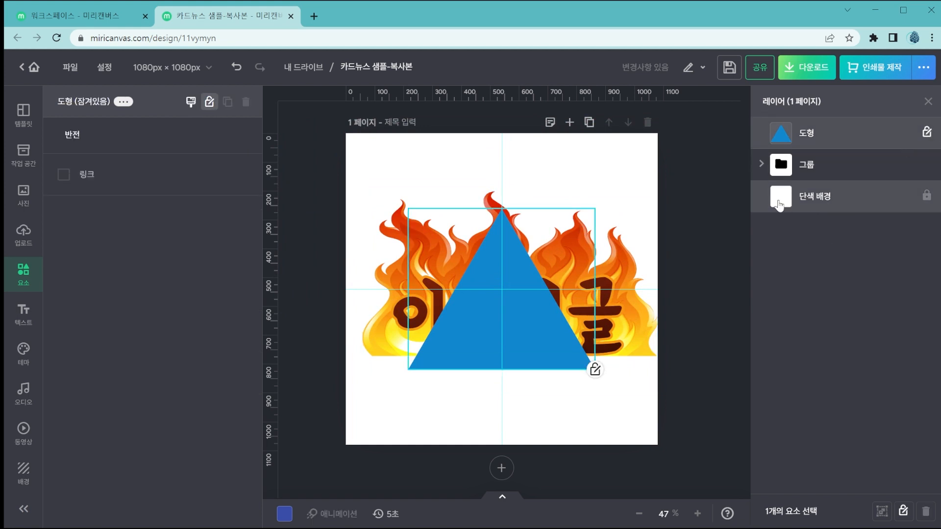
click(926, 133)
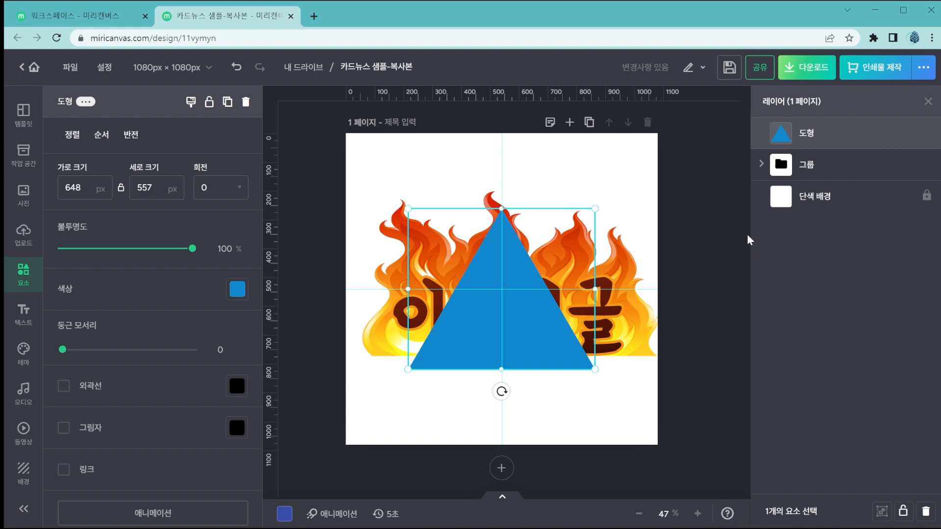
drag(877, 134, 871, 183)
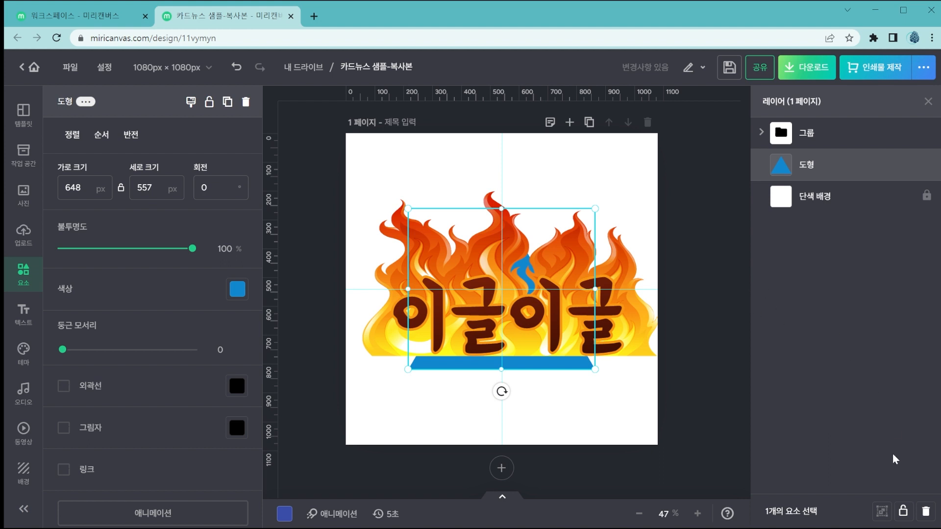
Enlarge the blue triangle to about 827 × 711 px and delete it from the page.
drag(593, 370, 647, 414)
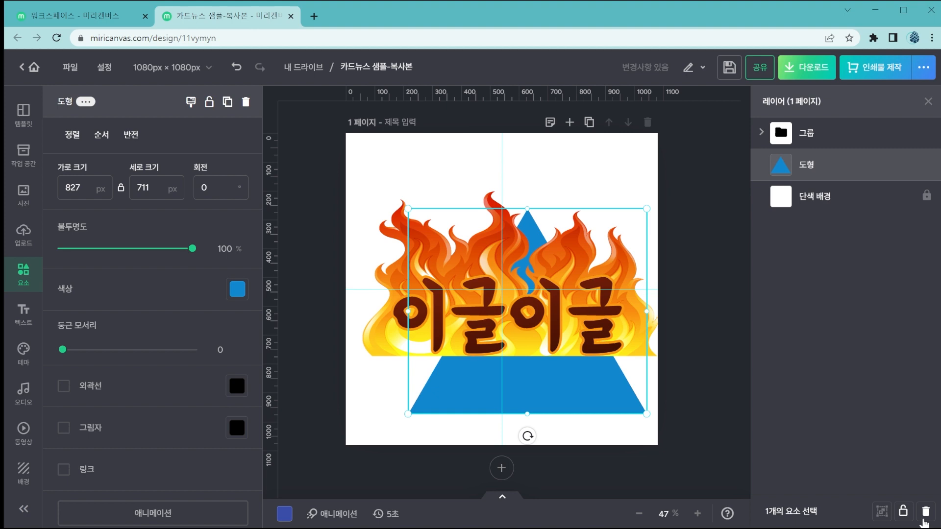
click(924, 512)
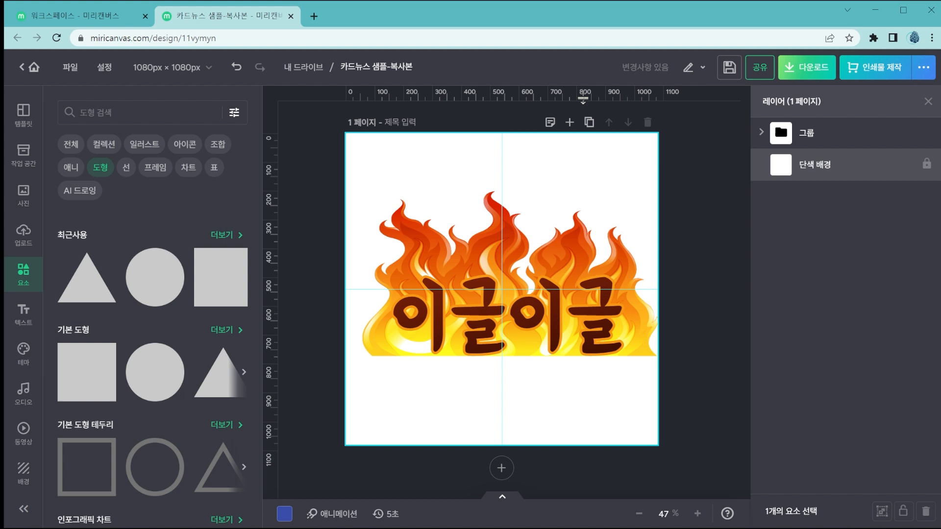
Examine the ruler display (눈금자 보기) and guideline (가이드선) options in the editor settings.
click(100, 67)
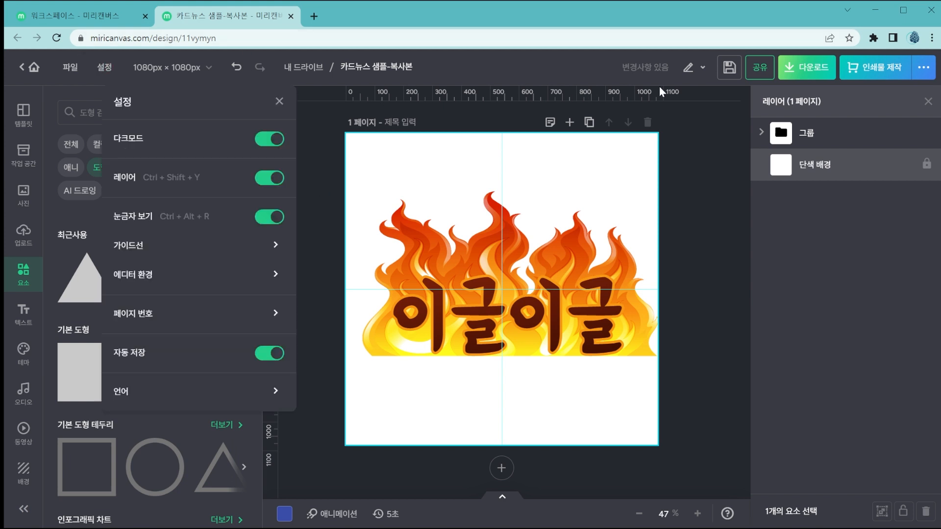
click(687, 94)
click(110, 69)
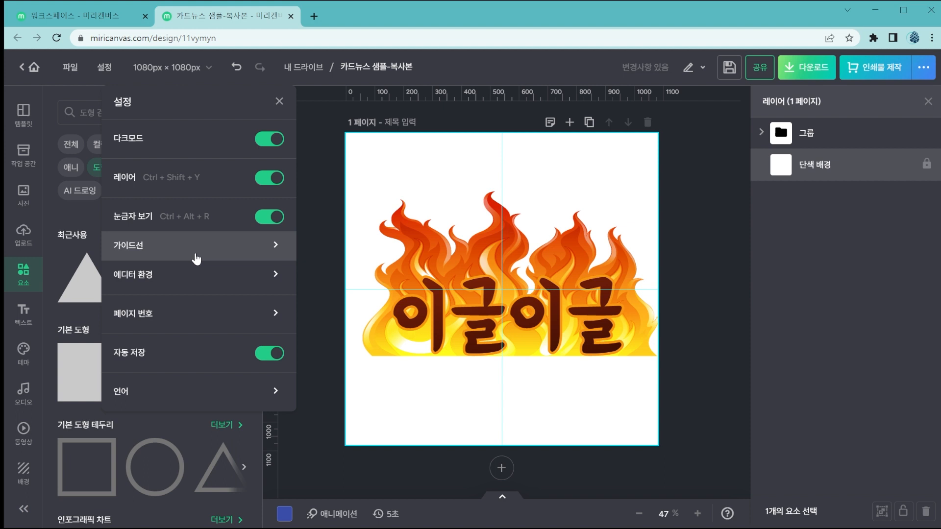
click(501, 93)
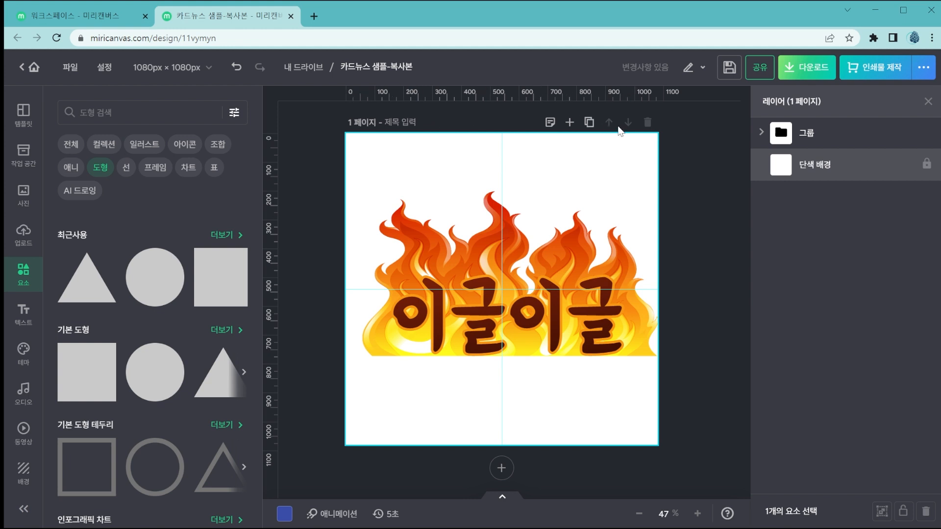
click(104, 68)
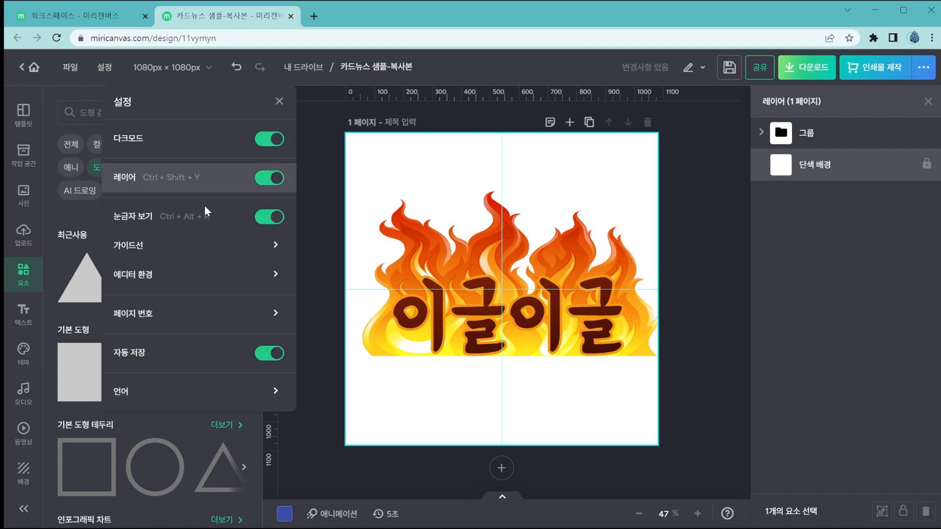
click(242, 247)
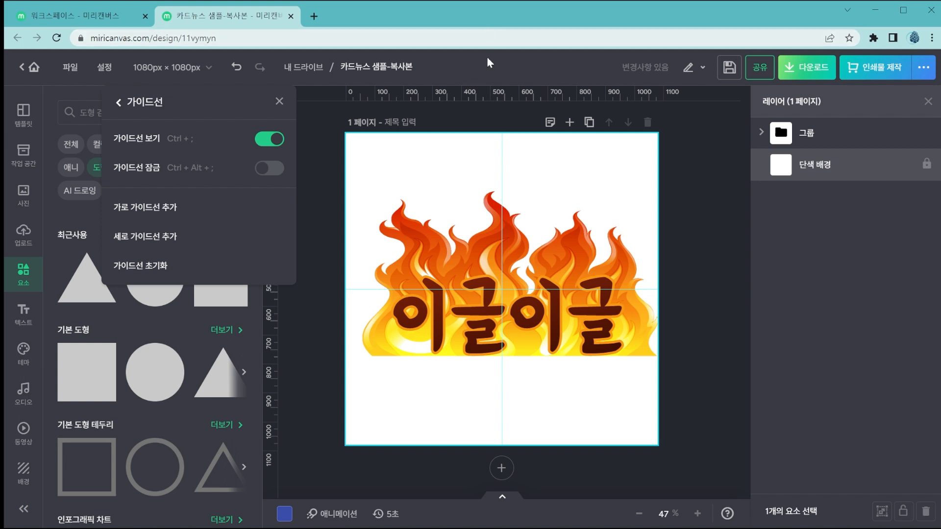
click(490, 239)
Pull a horizontal guideline to about 210 px and vertical guidelines to about 200 and 905 px out of the rulers.
drag(549, 98, 541, 196)
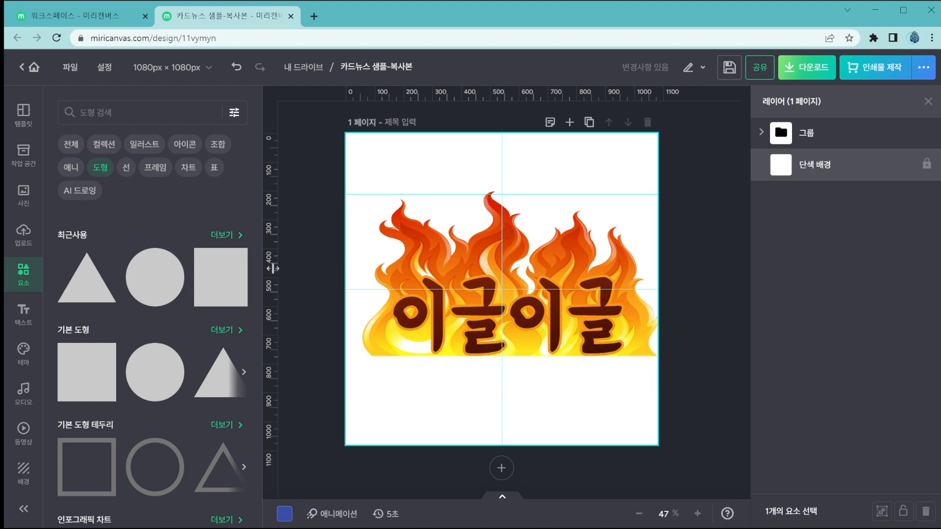
drag(271, 268, 403, 265)
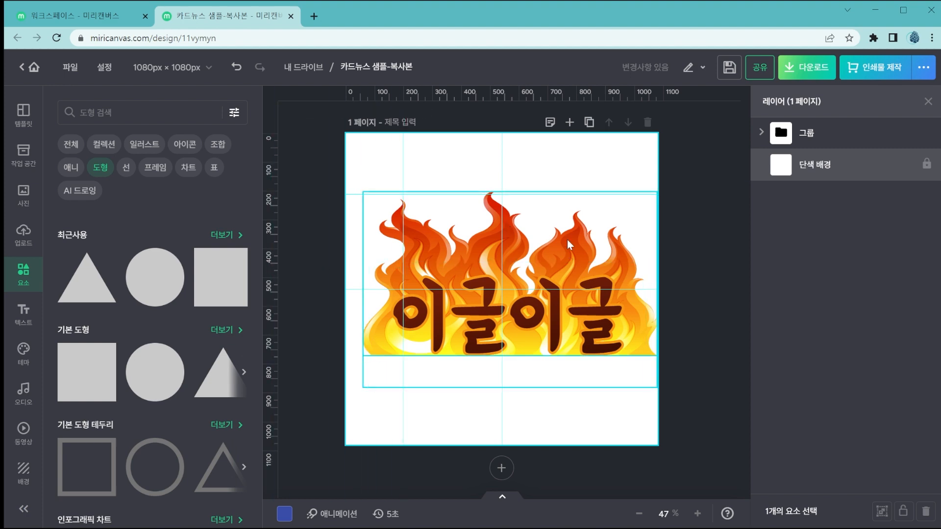
drag(273, 199, 607, 199)
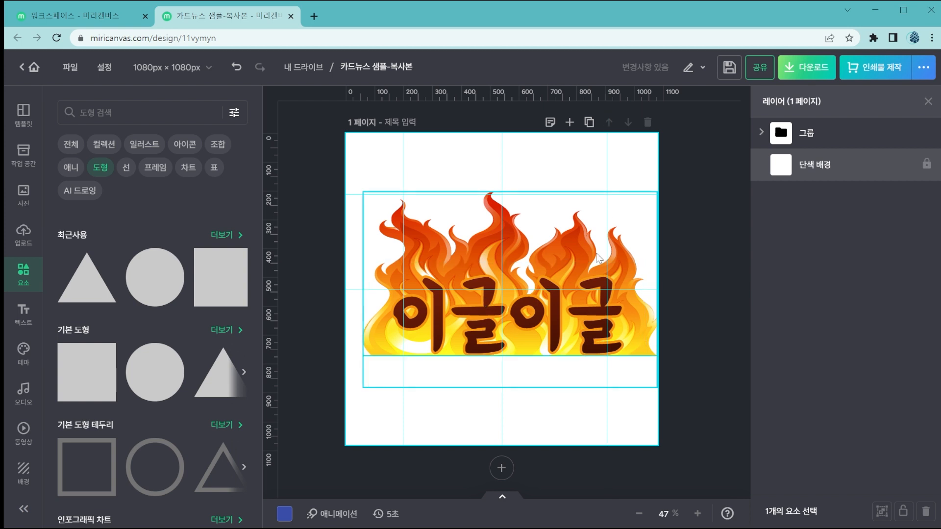
Move and shrink the flame group to about 711 × 475 px so it fits between the two outer vertical guidelines.
drag(557, 252, 598, 258)
drag(698, 393, 608, 334)
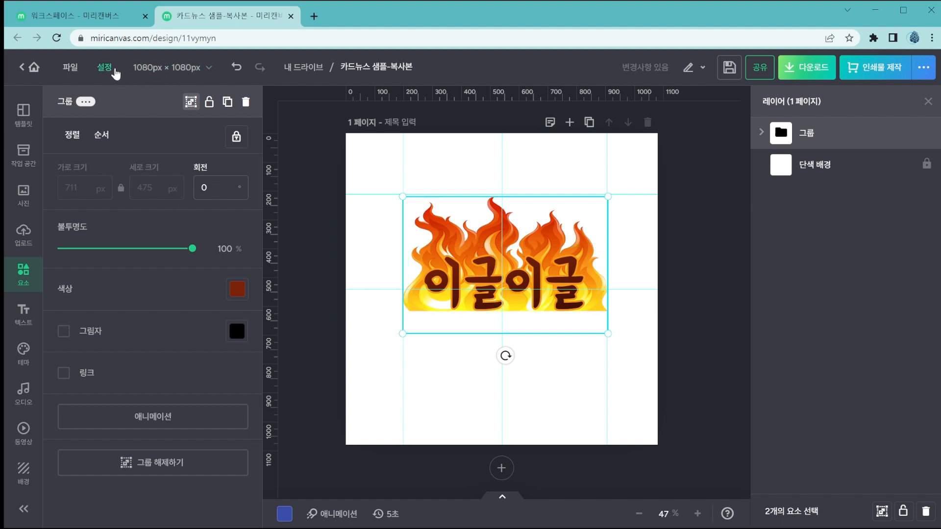
Clear all guidelines from the page with the guideline reset (가이드선 초기화).
click(106, 67)
click(251, 245)
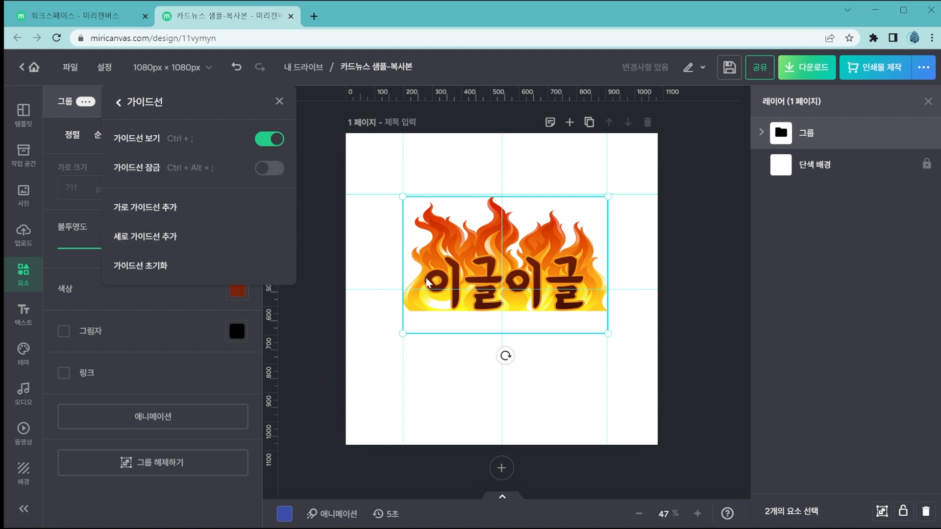
click(248, 266)
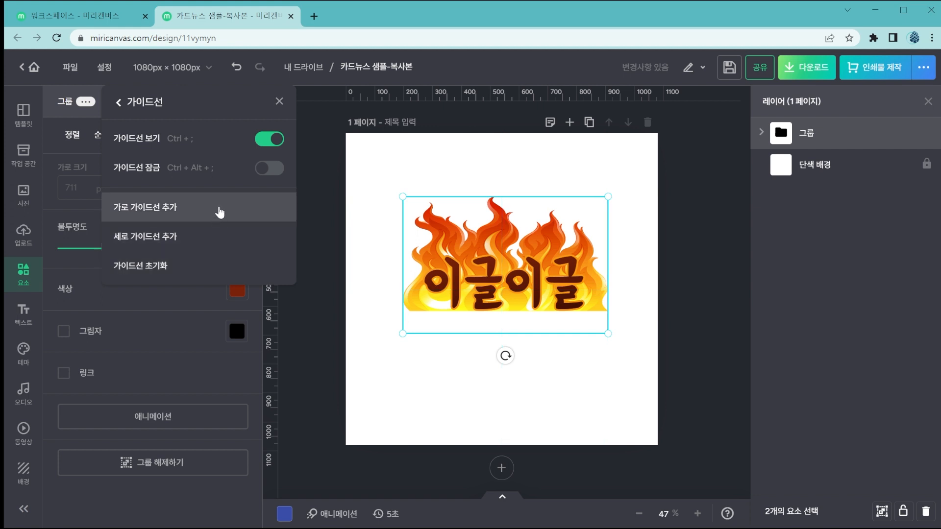
Add one horizontal and one vertical guideline through the page center, and move the flame group down toward the center.
click(219, 212)
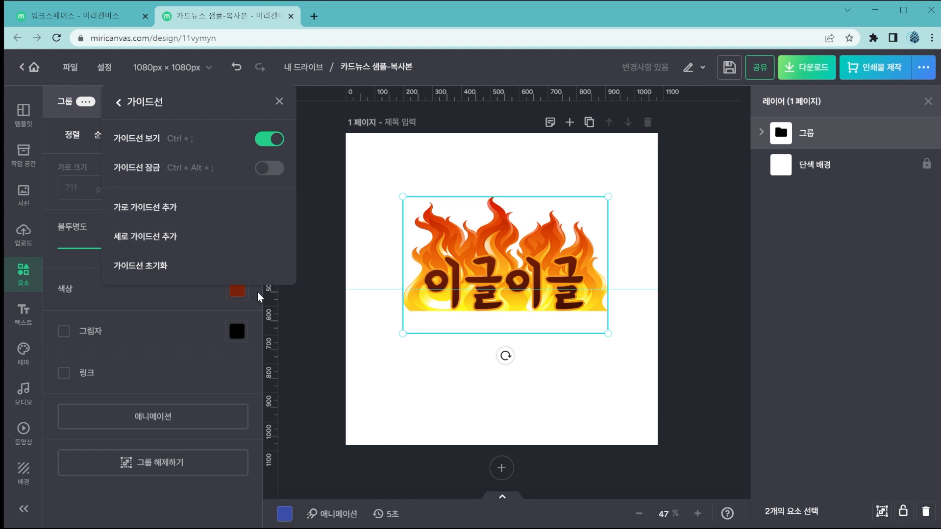
click(207, 239)
click(551, 270)
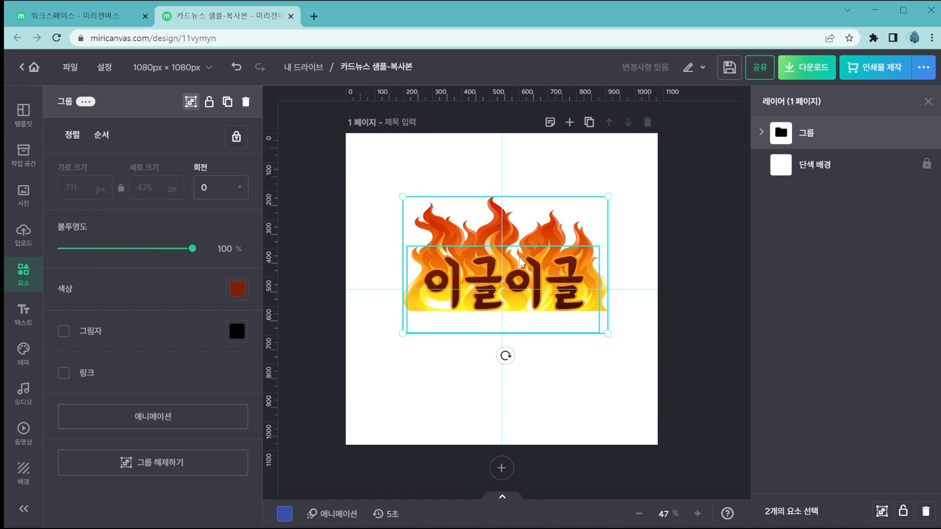
drag(472, 253, 482, 284)
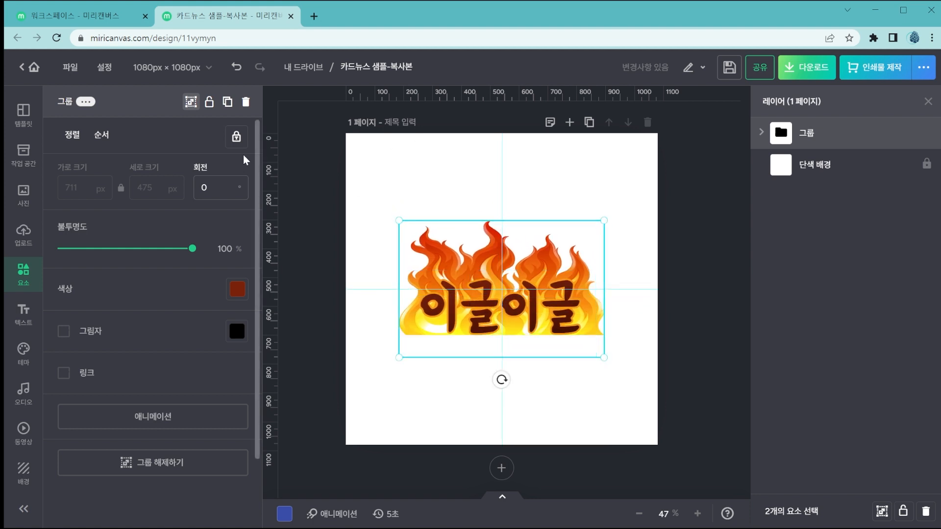
Review the guideline (가이드선) options again and deselect the flame group.
click(105, 69)
click(167, 246)
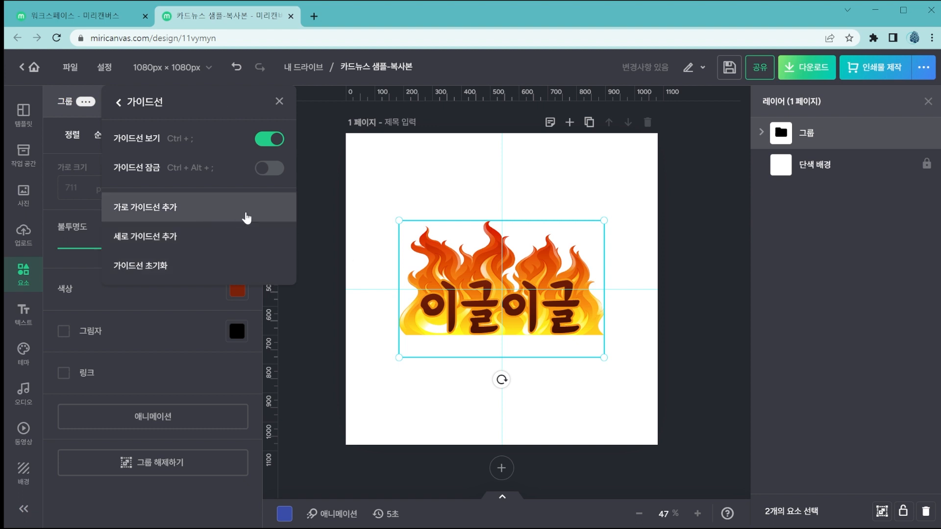
click(490, 183)
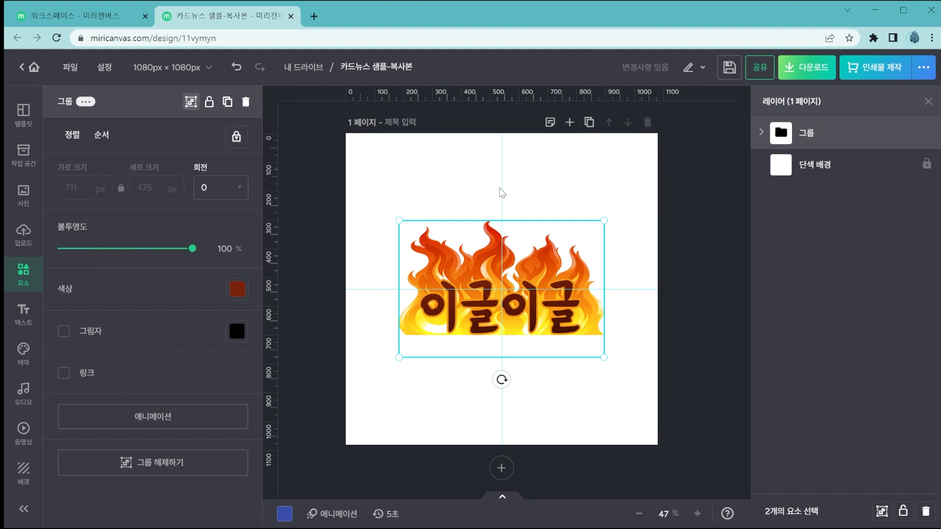
click(502, 192)
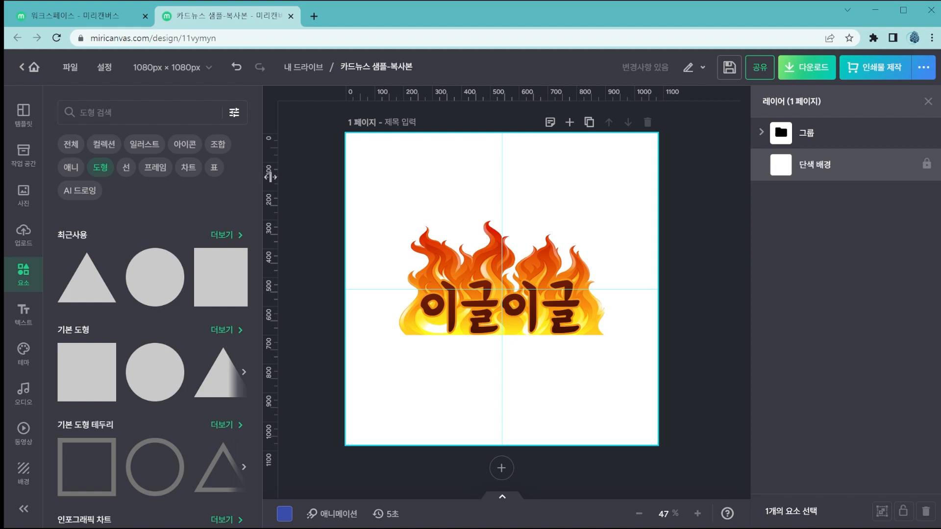
Add a vertical guideline at about 200 px on the horizontal ruler and turn on guideline lock (가이드선 잠금).
drag(274, 192, 403, 190)
click(113, 70)
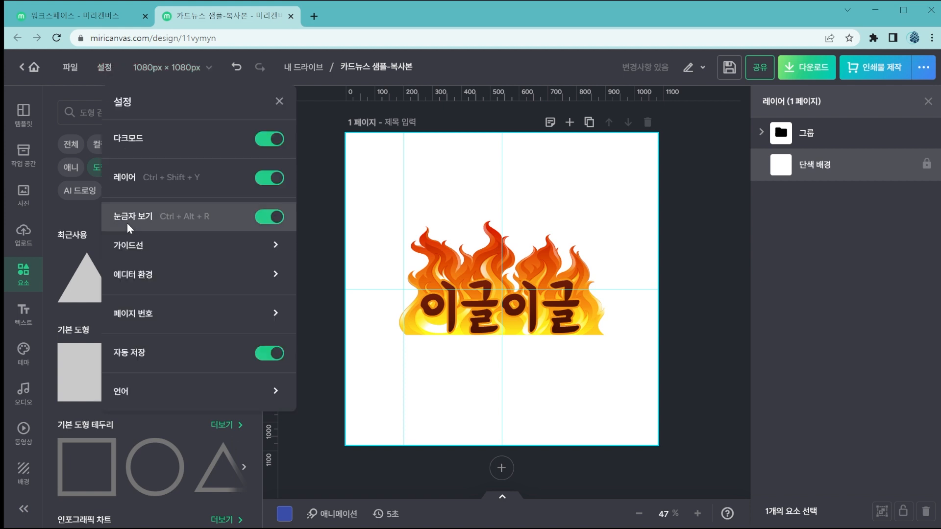
click(284, 246)
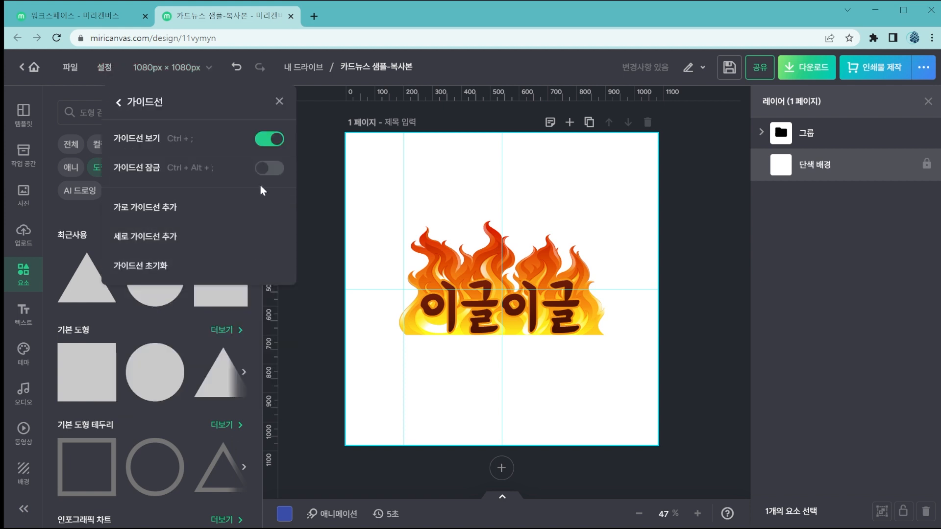
click(278, 173)
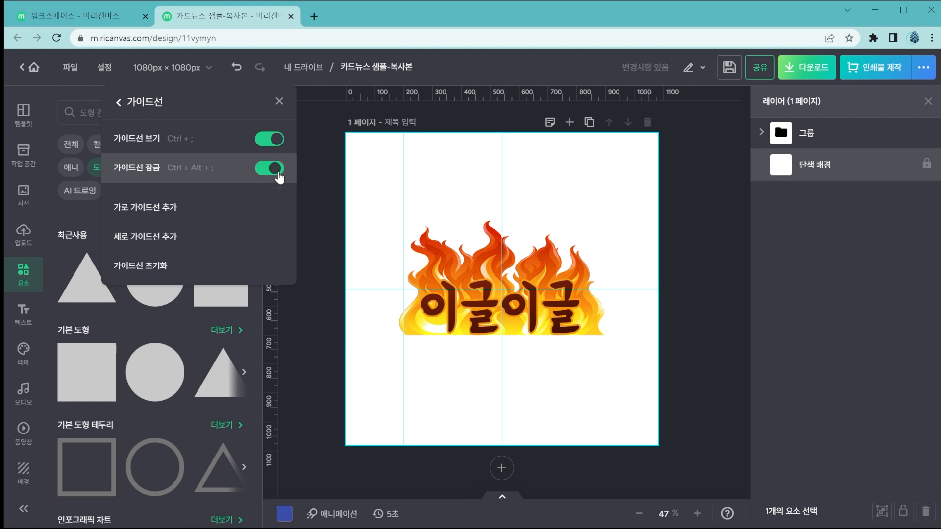
Try to move the locked vertical guidelines on the page.
click(397, 215)
drag(495, 218, 530, 220)
drag(373, 247, 482, 257)
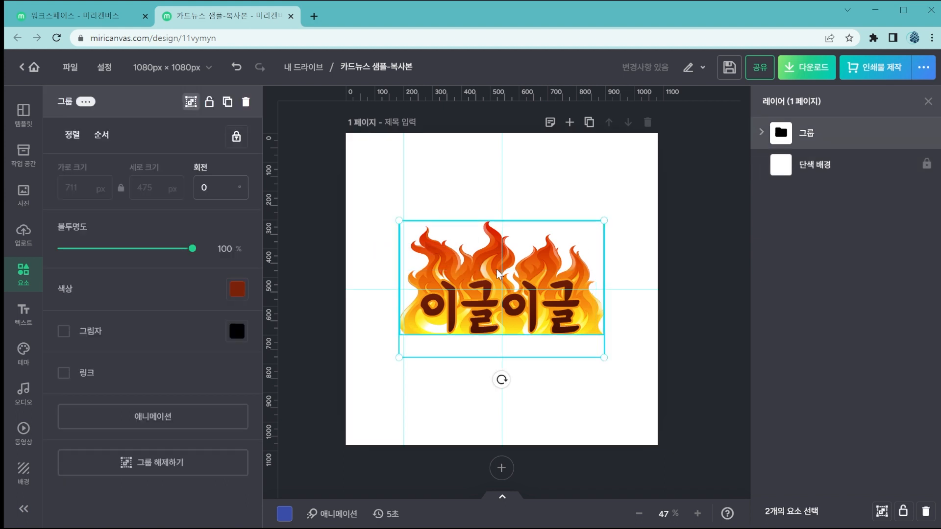
Turn off guideline lock (가이드선 잠금) and clear all guidelines with the guideline reset (가이드선 초기화).
click(104, 67)
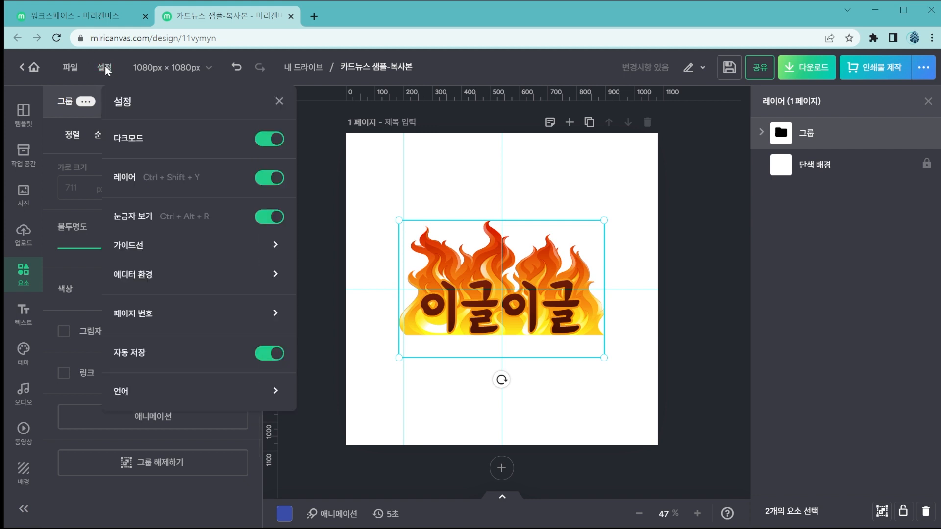
click(226, 249)
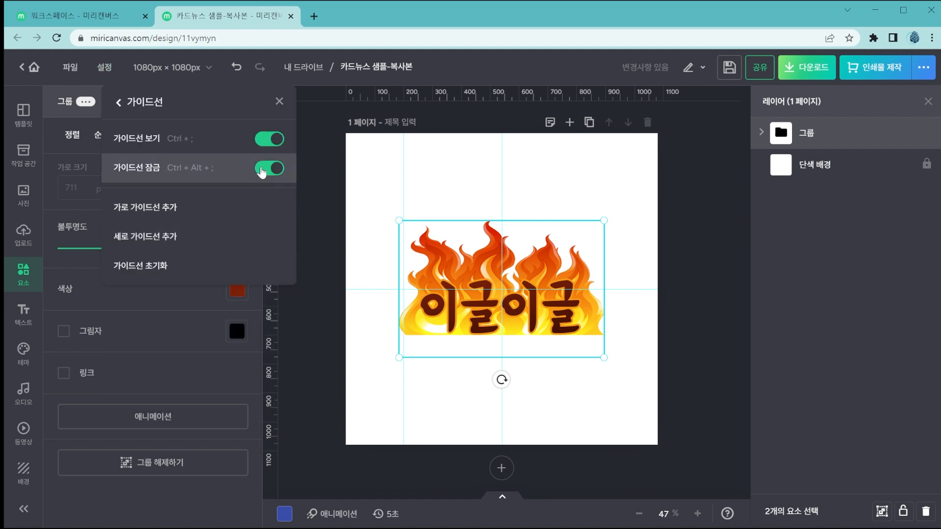
click(261, 170)
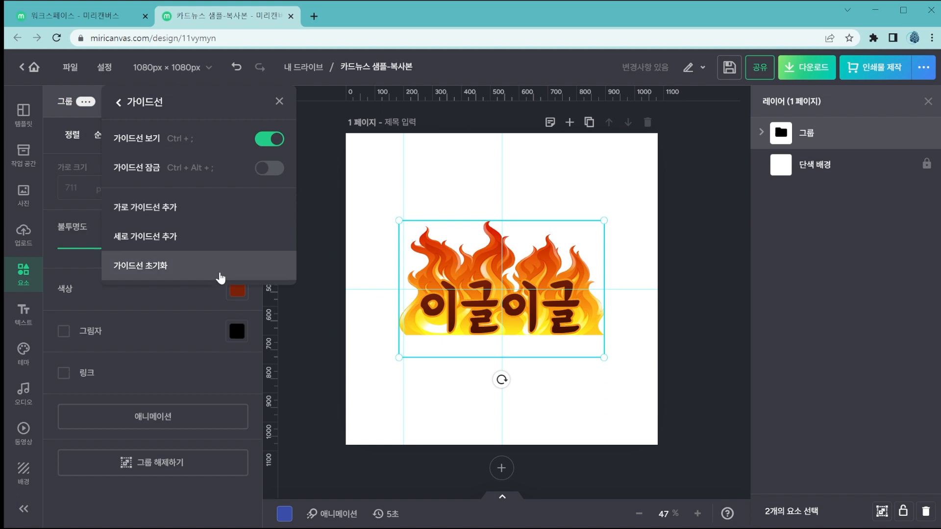
click(220, 277)
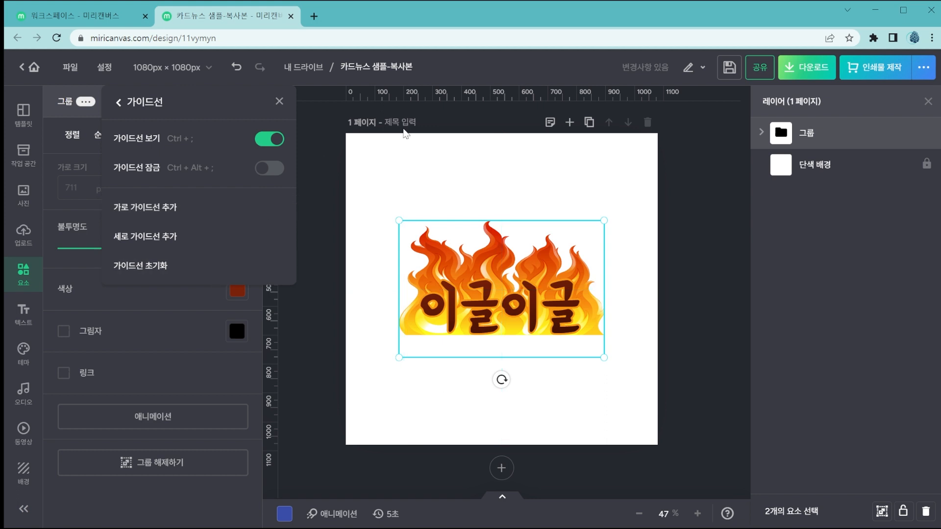
Turn off snap guide (스냅 가이드), edit-area-only view (편집영역만 보기) and element size input (요소 사이즈 입력) in the editor environment (에디터 환경).
click(107, 70)
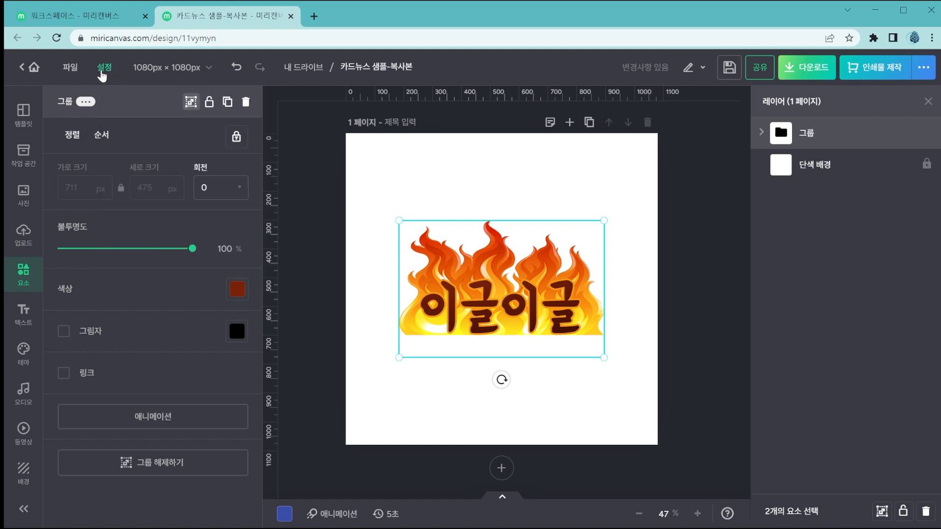
click(103, 71)
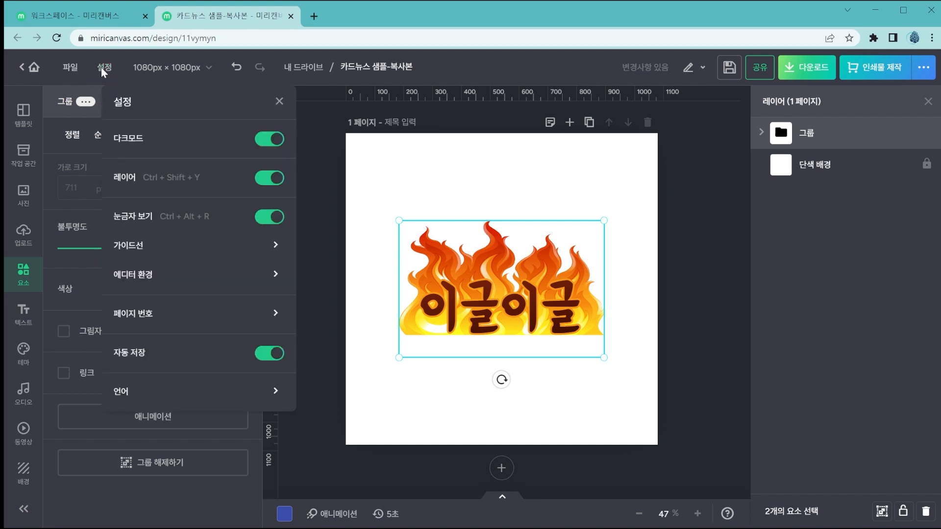
click(199, 289)
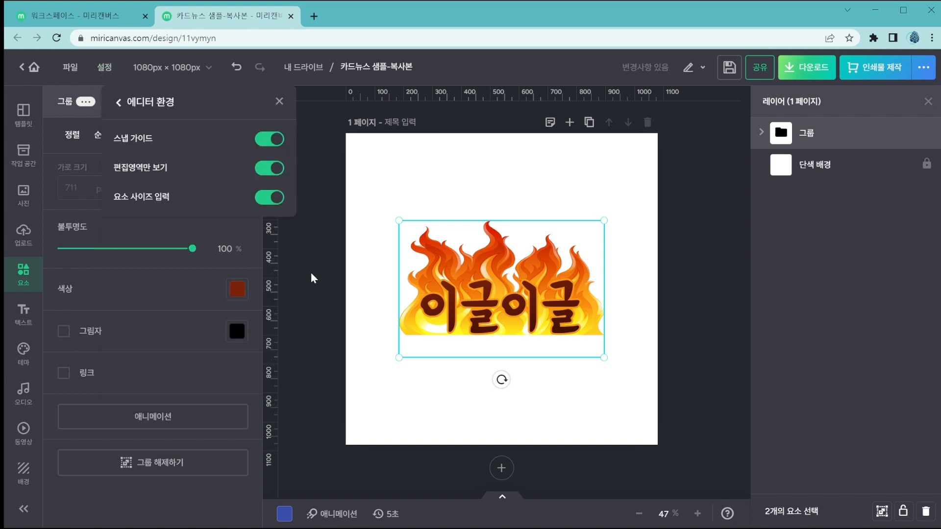
click(267, 140)
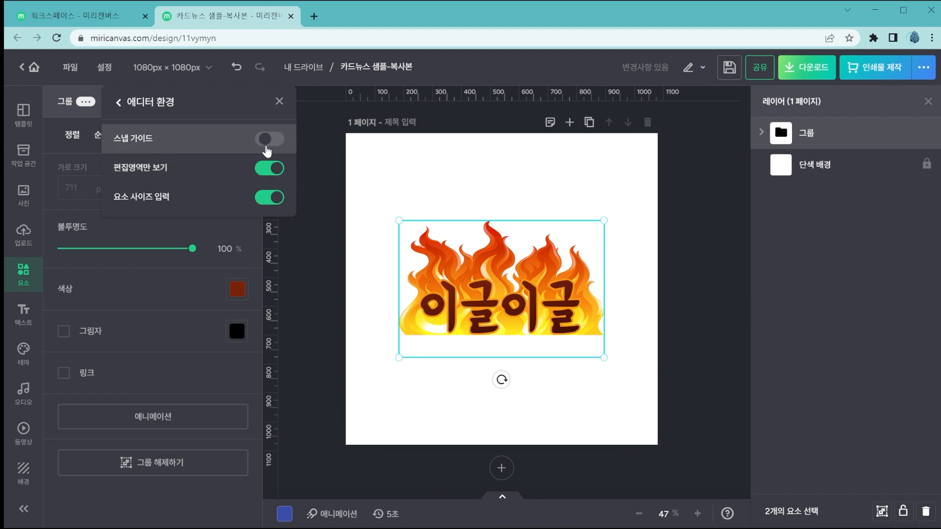
click(267, 169)
click(265, 199)
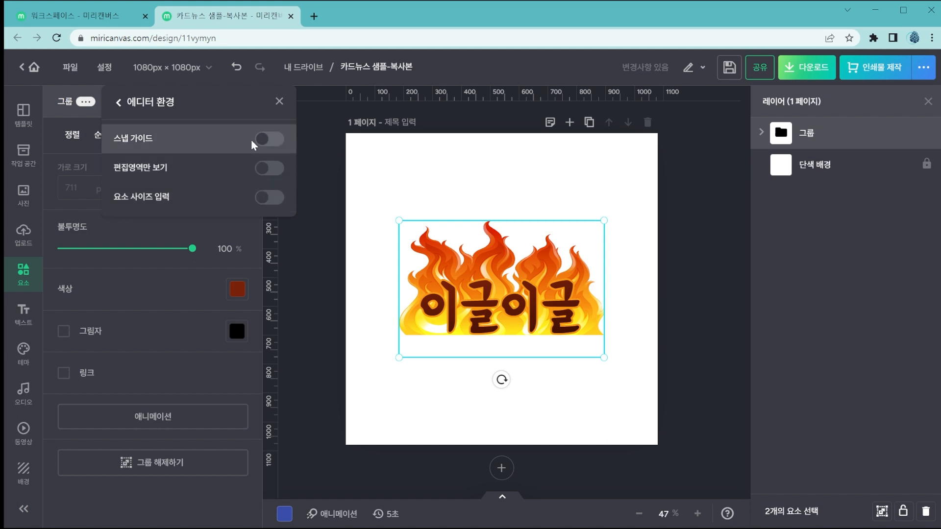
Turn on snap guide (스냅 가이드) and shift the flame group around, leaving it horizontally centered on the page.
click(277, 141)
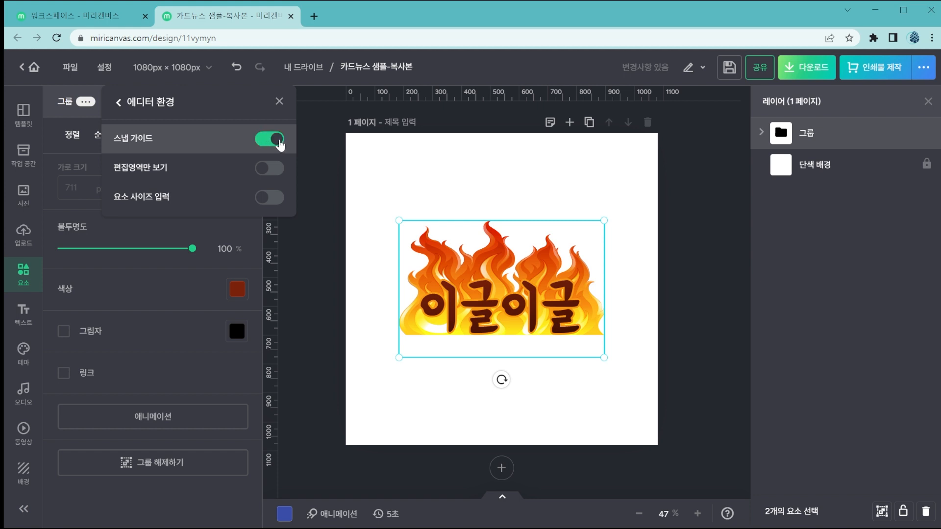
click(493, 171)
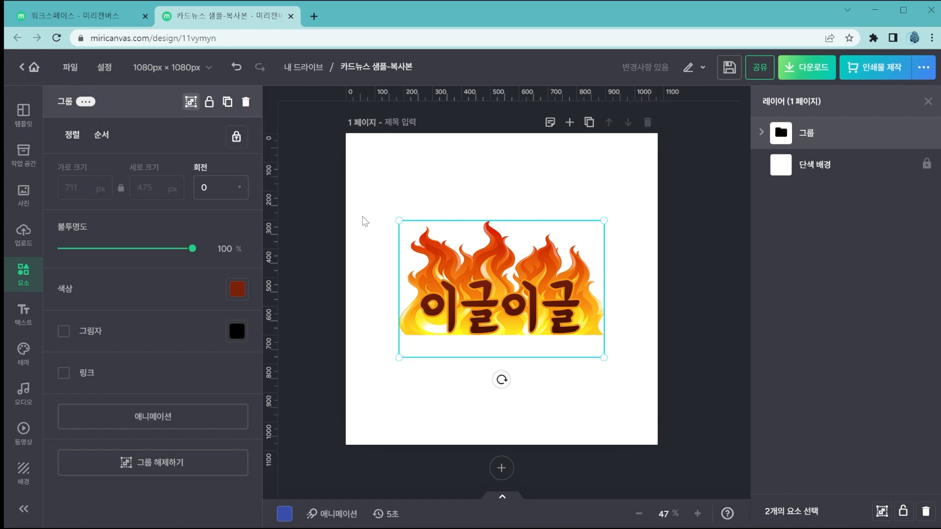
mouse_move(457, 289)
mouse_down()
mouse_move(457, 276)
mouse_move(480, 267)
mouse_move(490, 243)
mouse_move(478, 303)
mouse_move(475, 293)
mouse_up()
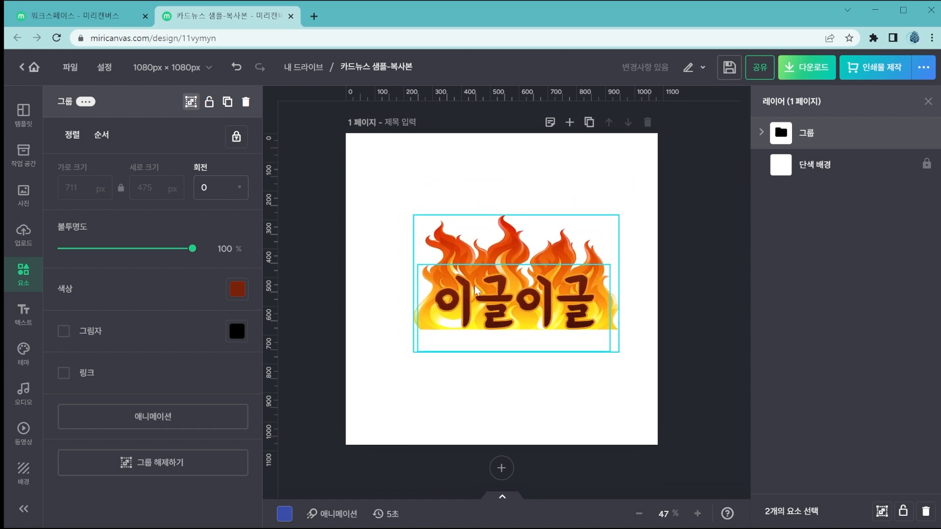
drag(475, 293, 455, 292)
Turn on edit-area-only view (편집영역만 보기) in the editor environment (에디터 환경).
click(103, 68)
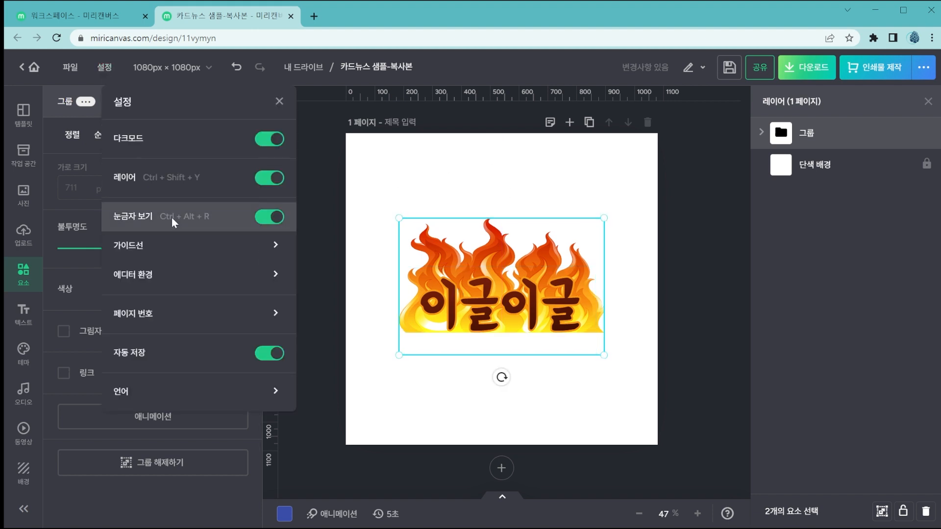
click(183, 272)
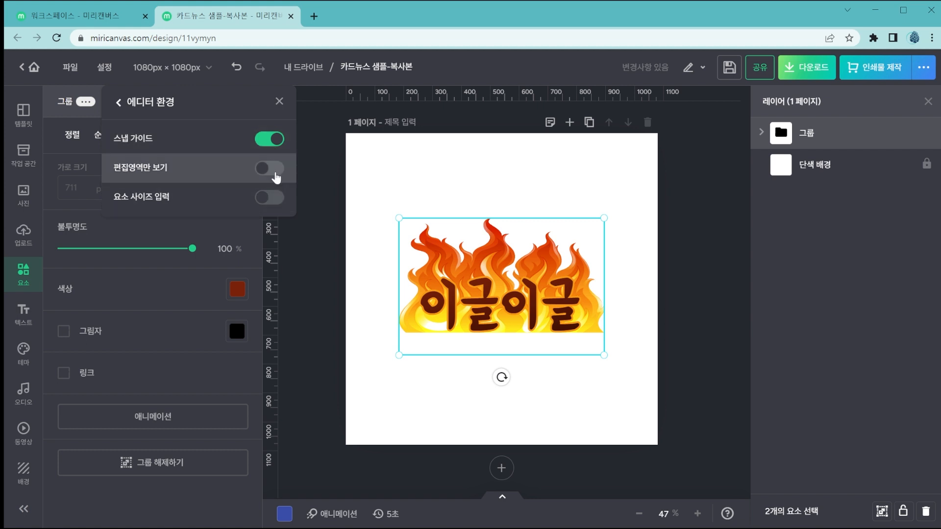
click(269, 169)
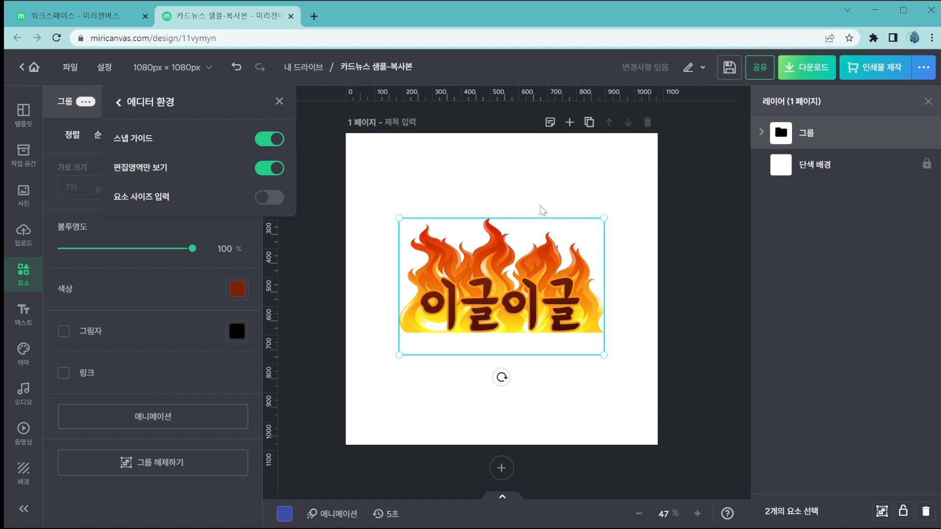
Enlarge the flame group from its lower-left corner until it extends past the page's left edge, and deselect it.
click(542, 194)
double_click(475, 316)
drag(400, 357, 300, 422)
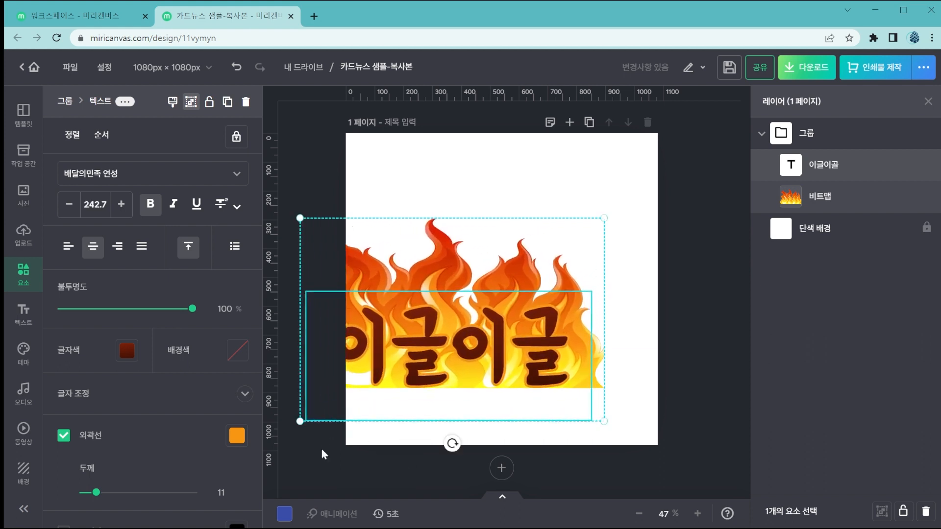
click(512, 163)
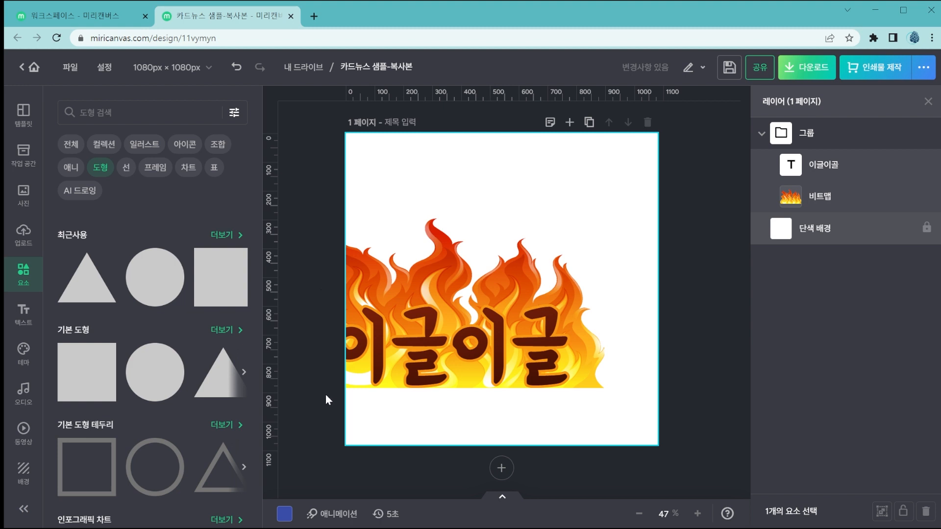
Turn edit-area-only view (편집영역만 보기) off and on again to compare how the overhanging flame group is shown.
click(103, 67)
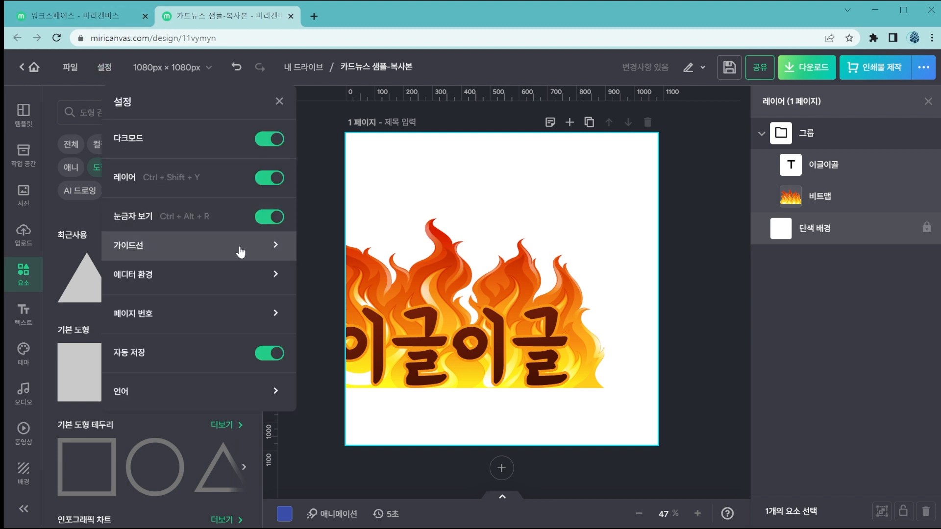
click(235, 273)
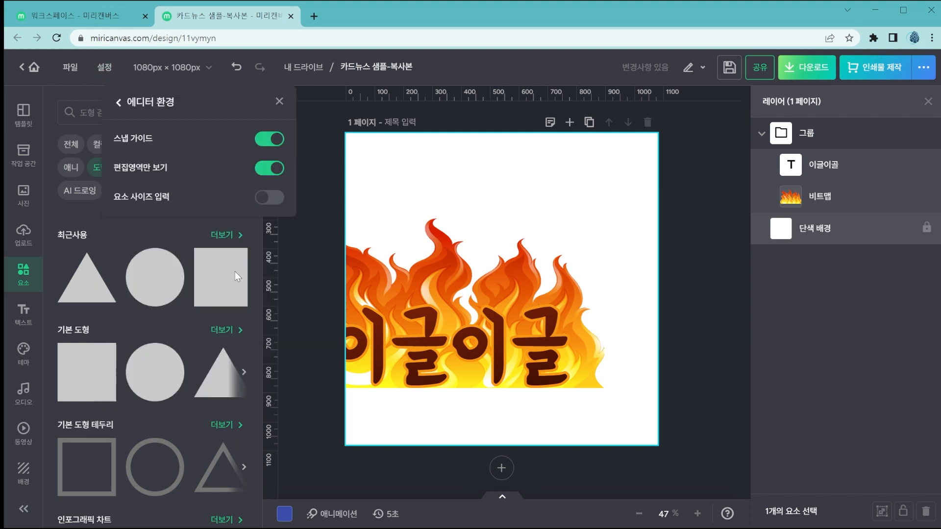
click(261, 171)
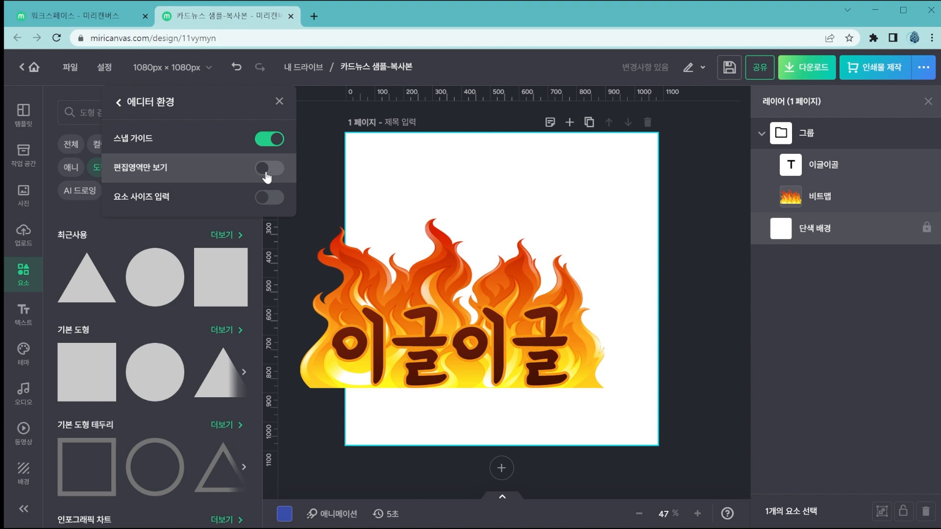
click(272, 173)
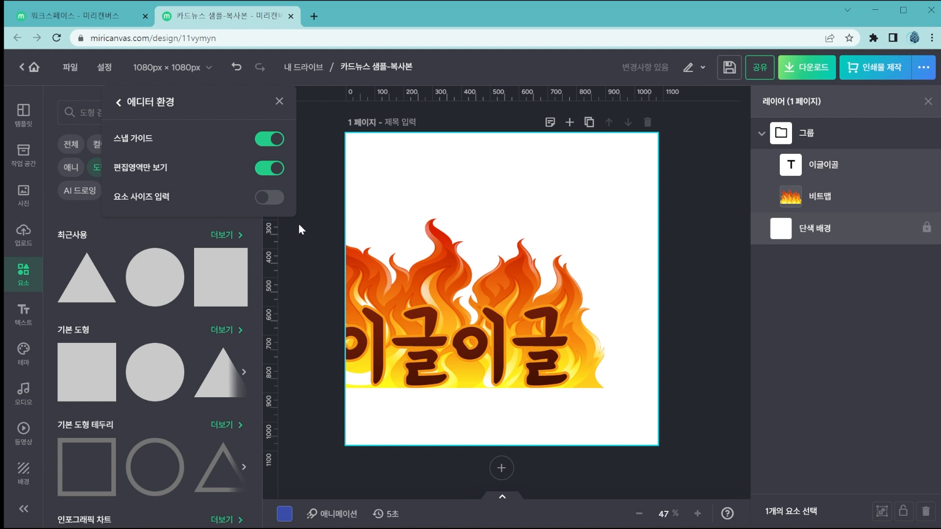
Turn on element size input (요소 사이즈 입력) and add the recently used triangle shape to the page.
click(269, 197)
click(93, 296)
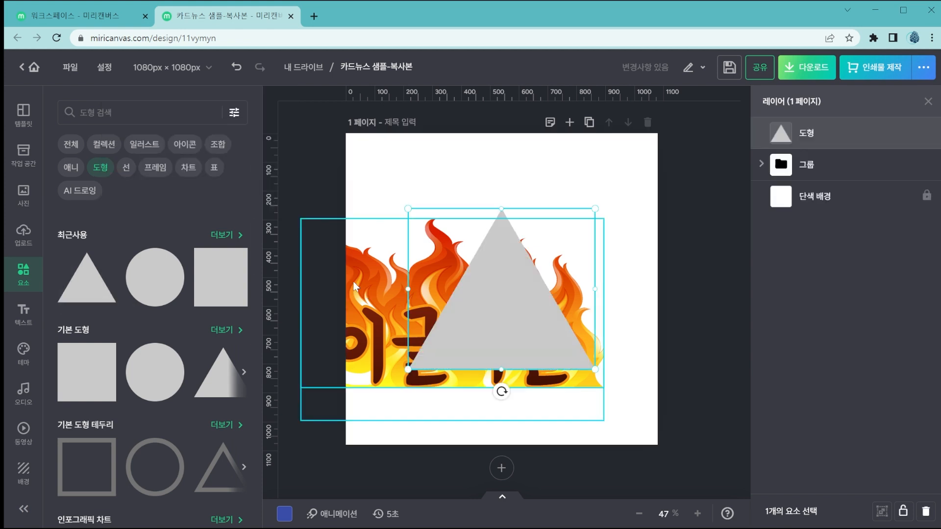
click(542, 317)
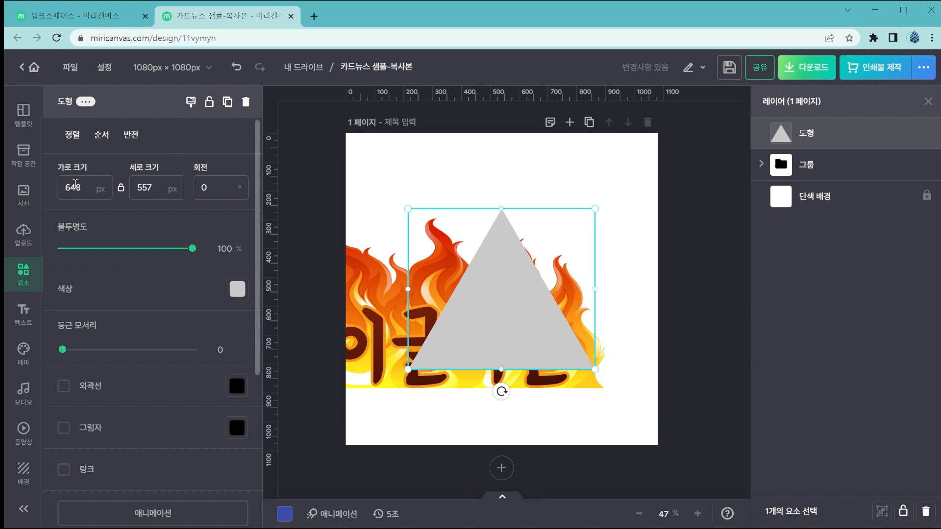
Set the triangle's width and height to 500 px each and its rotation to -45°.
click(76, 188)
text(500)
click(144, 192)
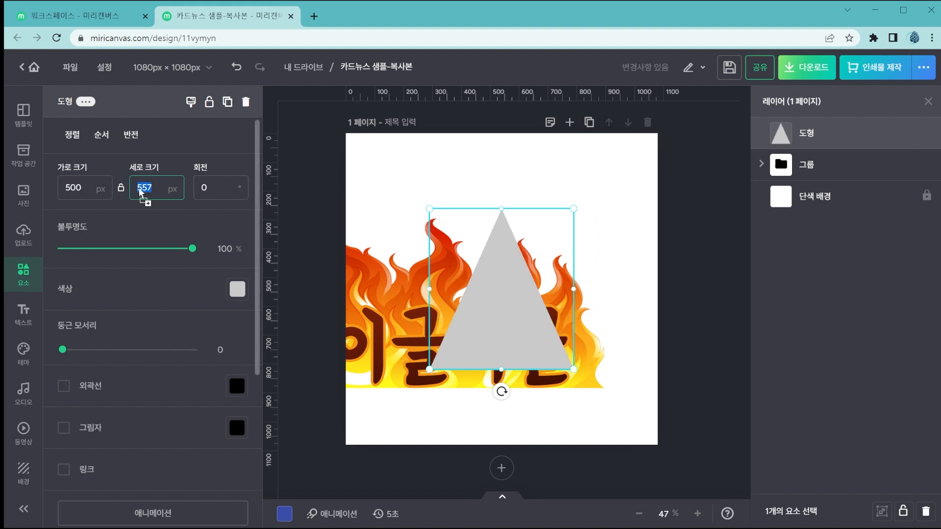
text(500)
click(218, 190)
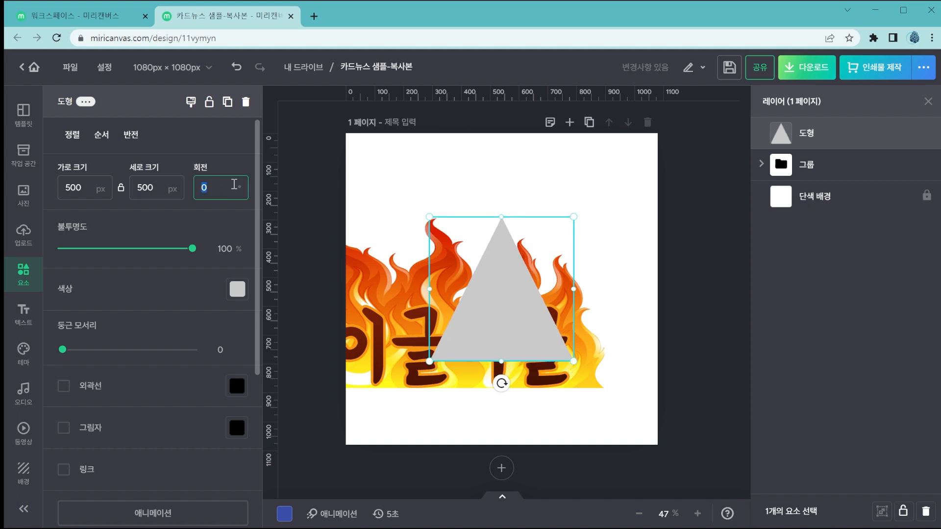
key(Return)
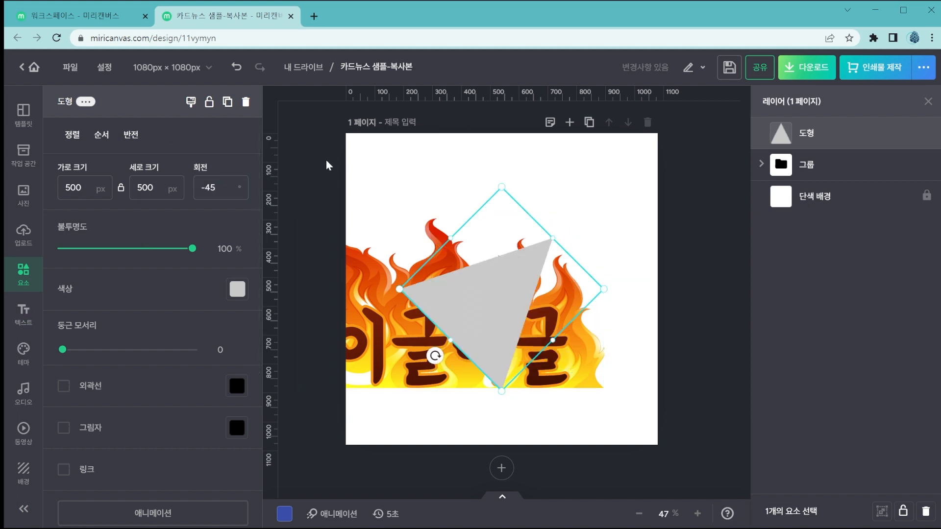
Turn off element size input (요소 사이즈 입력), select the triangle to check its properties, and turn the setting on again.
click(338, 165)
click(107, 68)
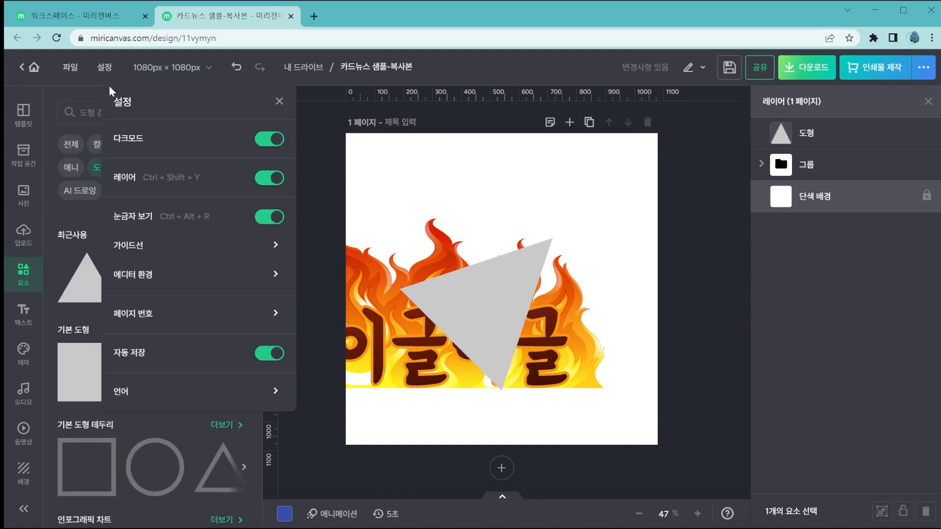
click(244, 283)
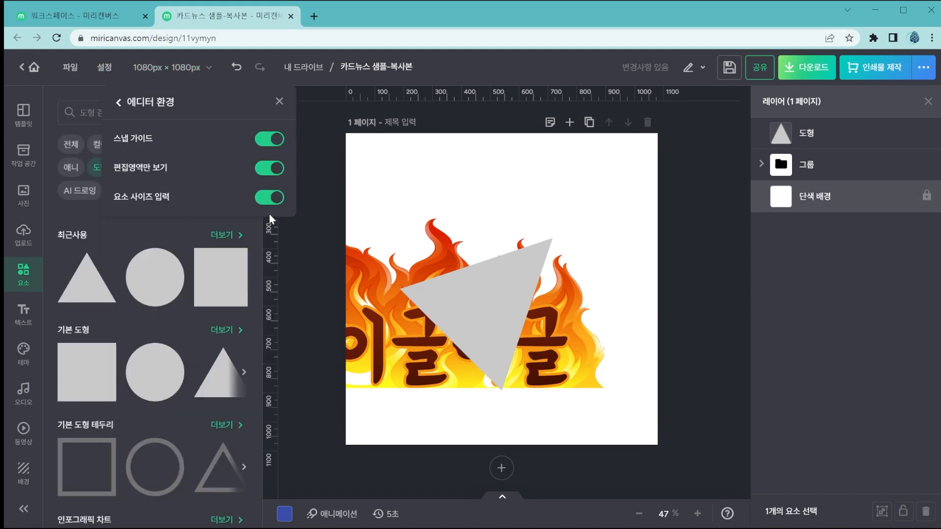
click(268, 198)
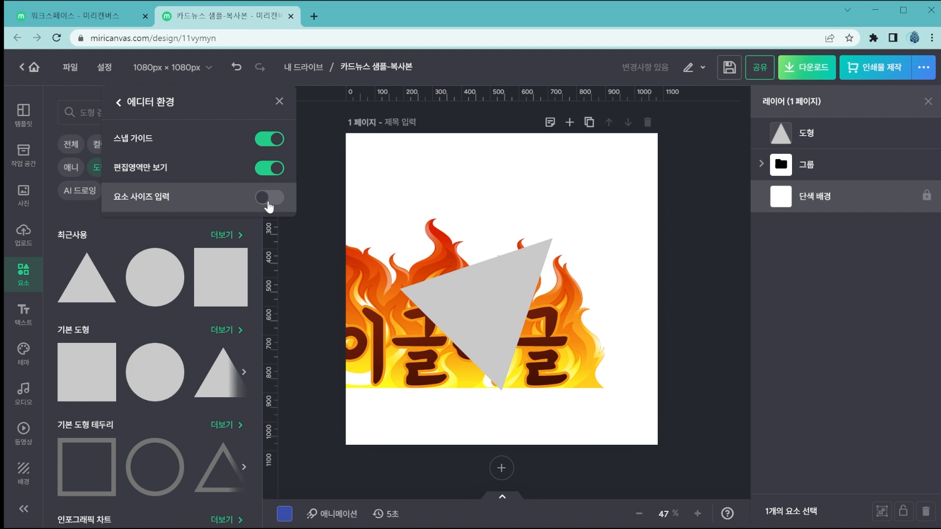
click(487, 350)
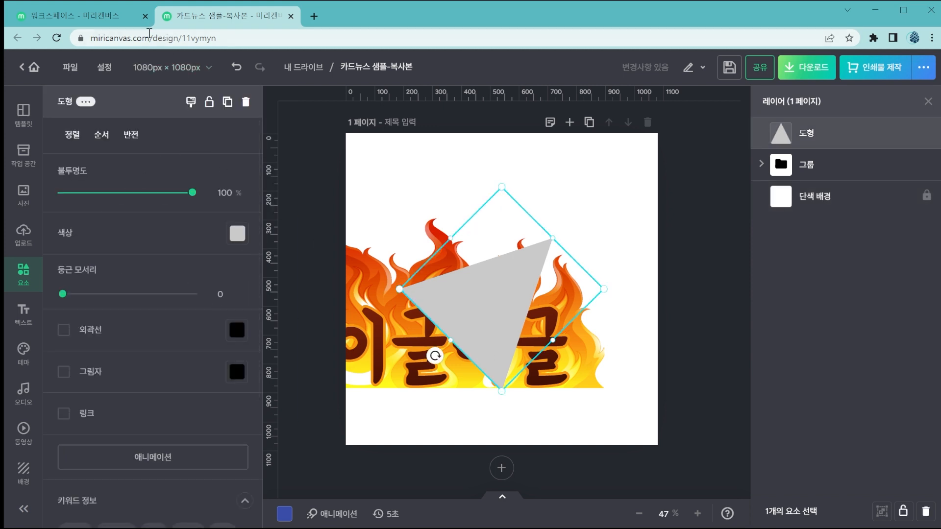
click(105, 67)
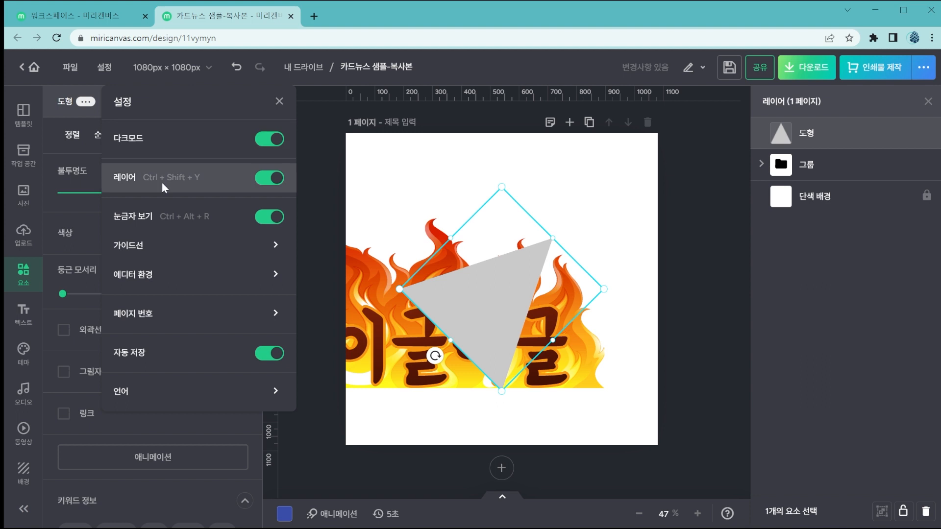
click(229, 287)
click(269, 197)
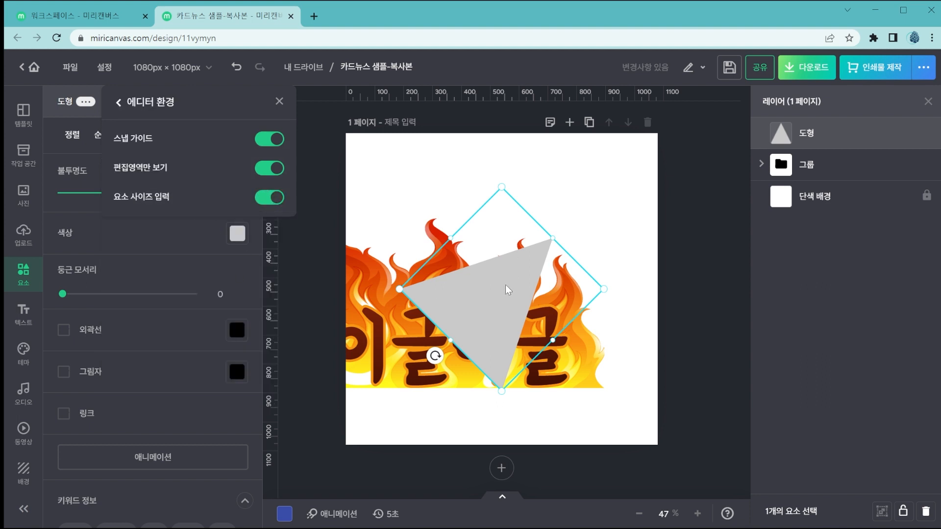
Close the editor environment options, deselect the triangle, and turn on page numbers (페이지 번호 사용하기).
click(324, 323)
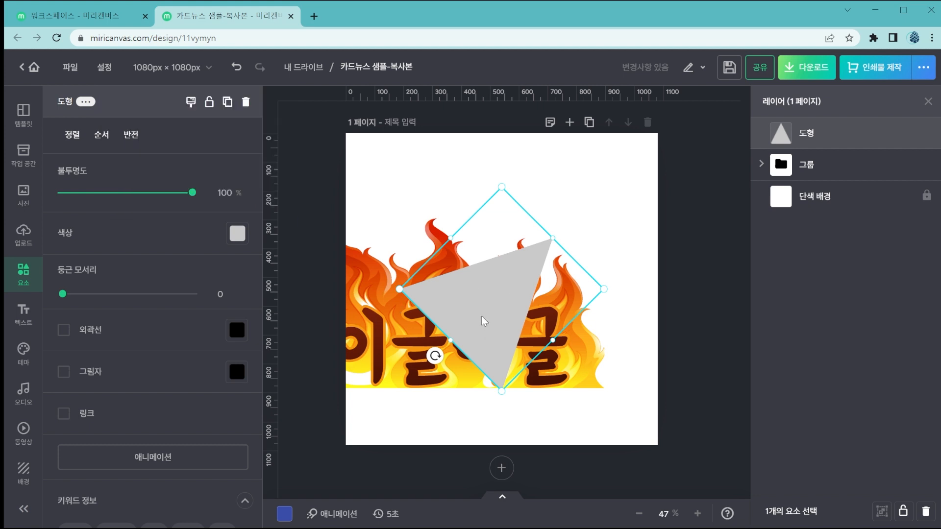
click(334, 192)
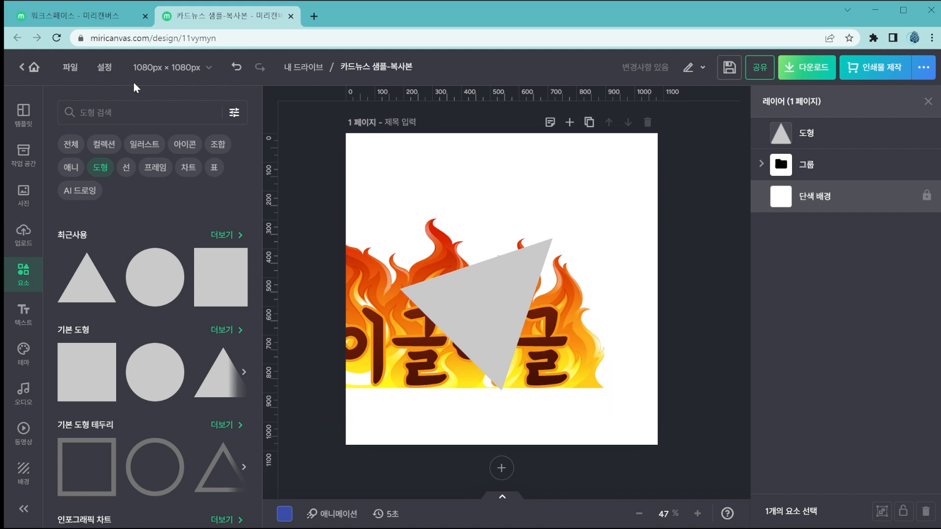
click(103, 67)
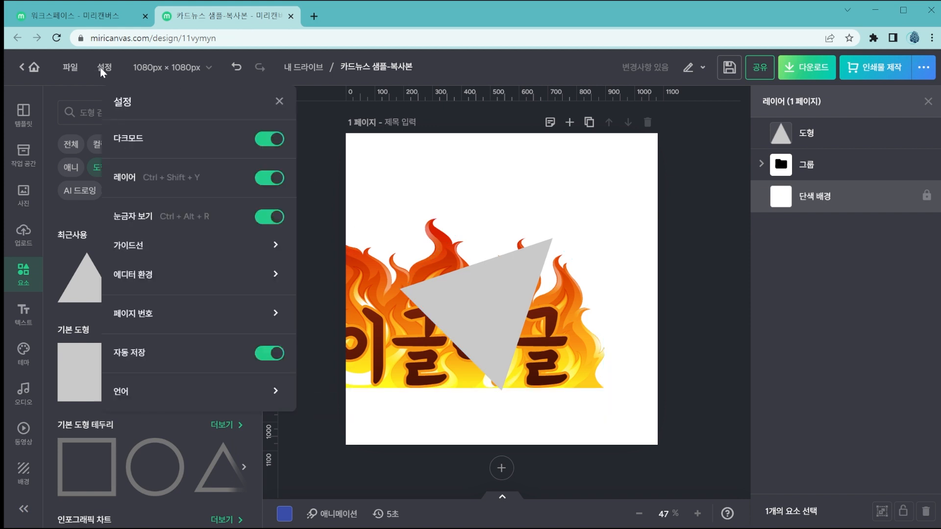
click(246, 323)
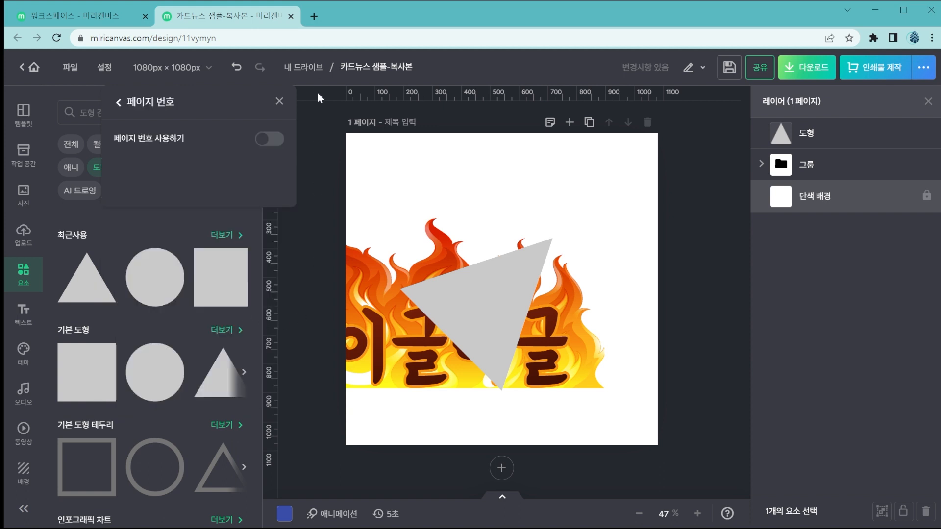
click(279, 142)
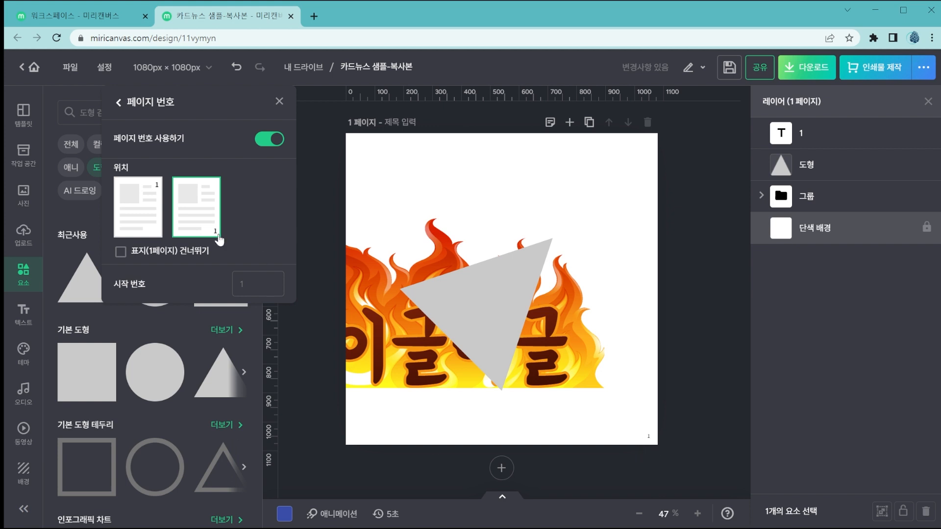
Try the upper-corner and lower-corner page number positions in turn, ending on the lower-corner position.
click(156, 197)
click(180, 195)
click(141, 197)
click(186, 212)
Skip the cover page (표지(1페이지) 건너뛰기) in the page numbering and set the start number (시작 번호) to 1.
click(195, 257)
click(259, 283)
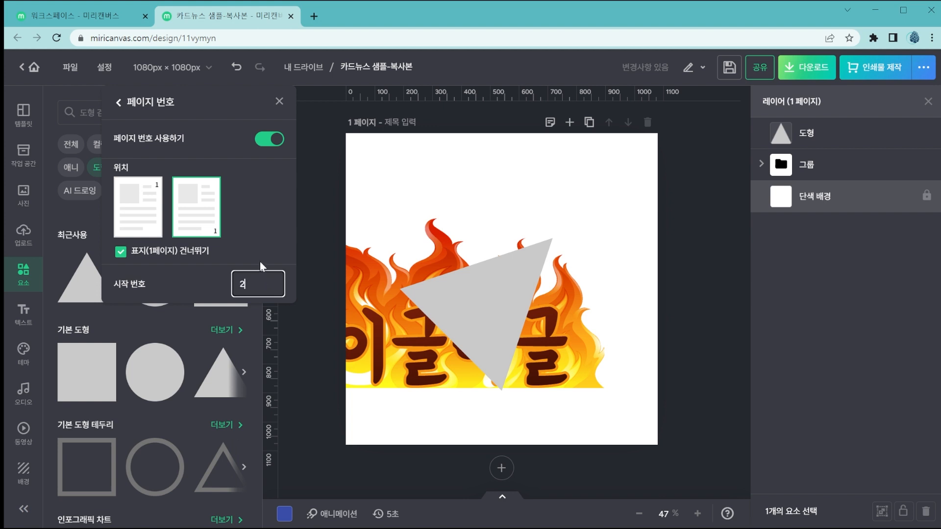
key(BackSpace)
text(1)
click(254, 262)
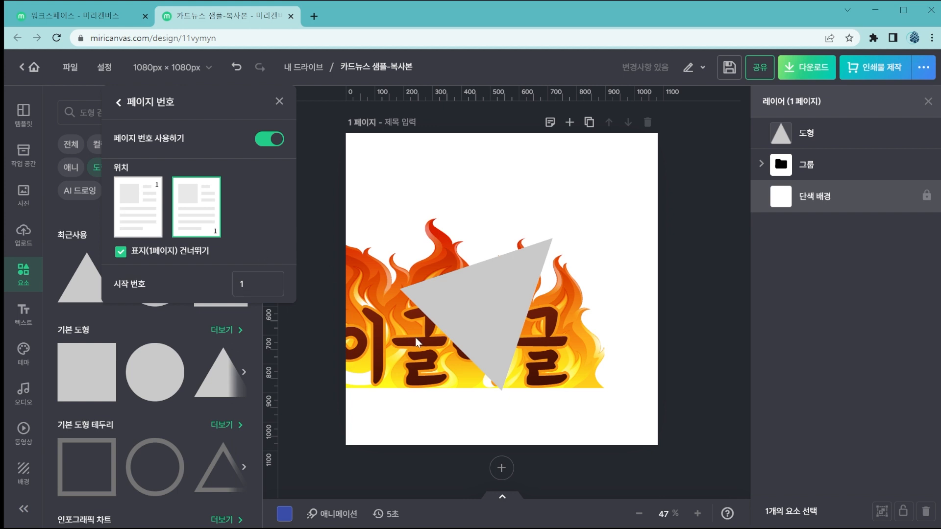
Add a blank second page and compare the page numbering on both pages.
click(497, 471)
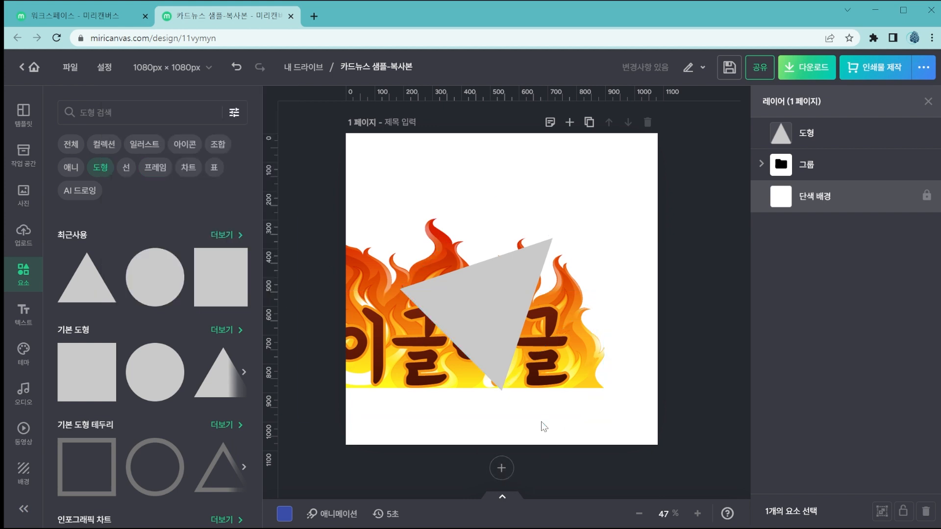
click(502, 469)
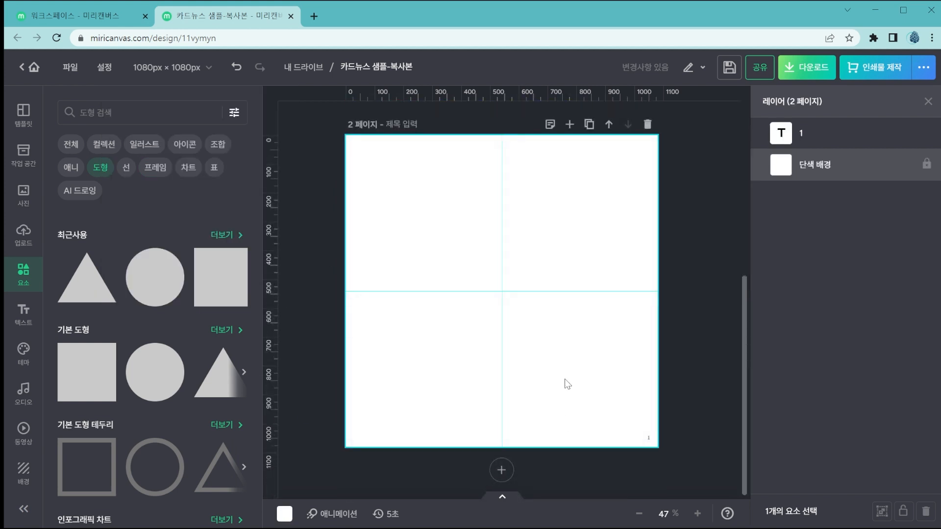
scroll(566, 386, up, 5)
scroll(608, 308, down, 5)
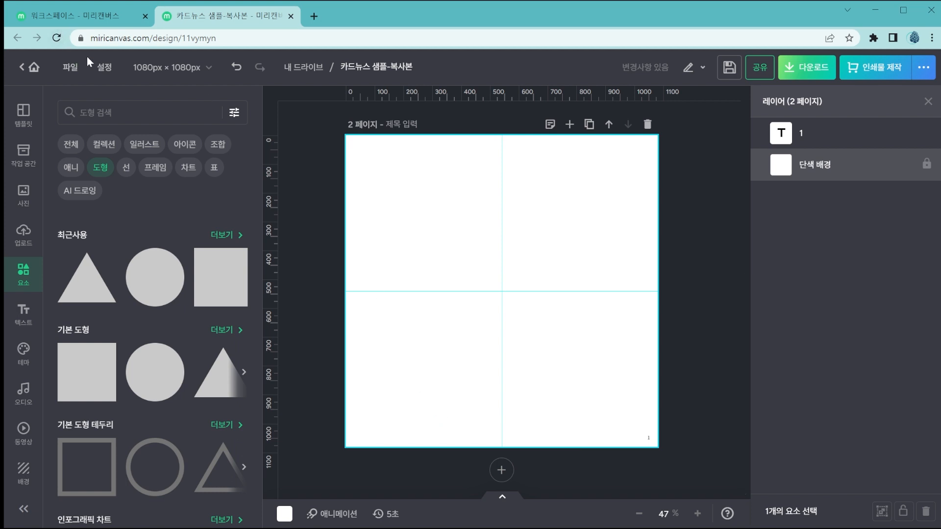
Turn off page numbers (페이지 번호 사용하기) for the design.
click(98, 66)
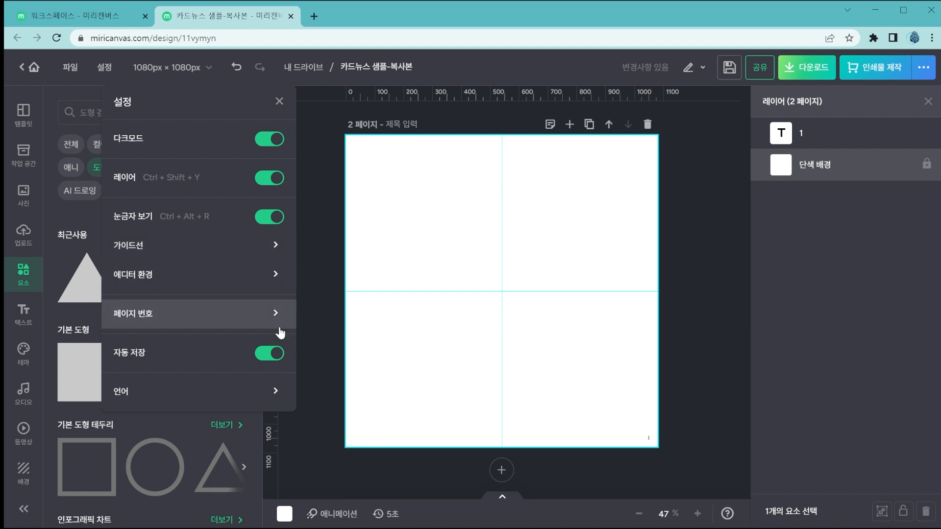
click(274, 313)
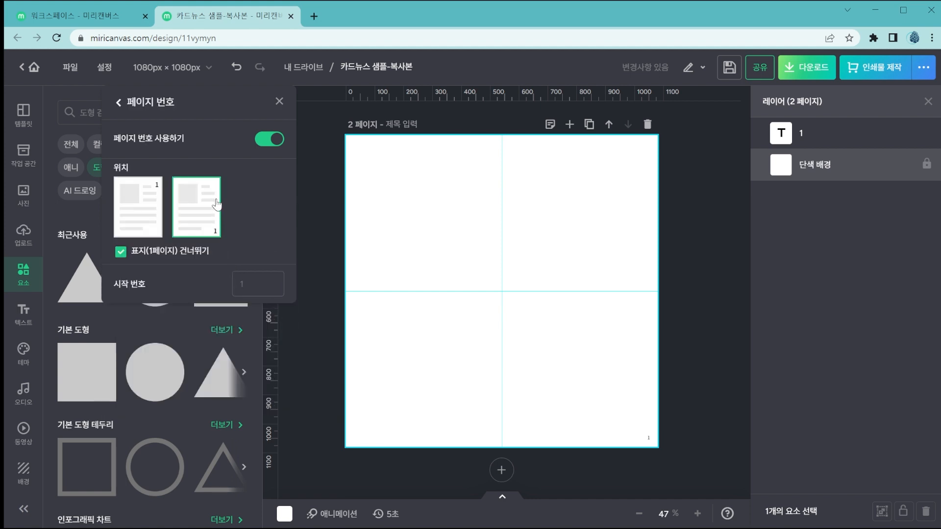
click(265, 141)
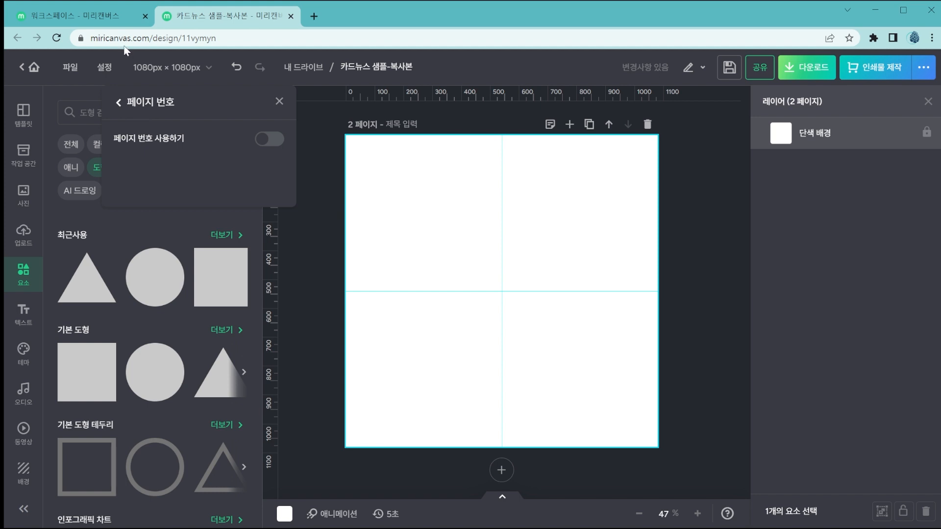
Change the editor's language (언어) from the settings to English.
click(118, 102)
click(102, 67)
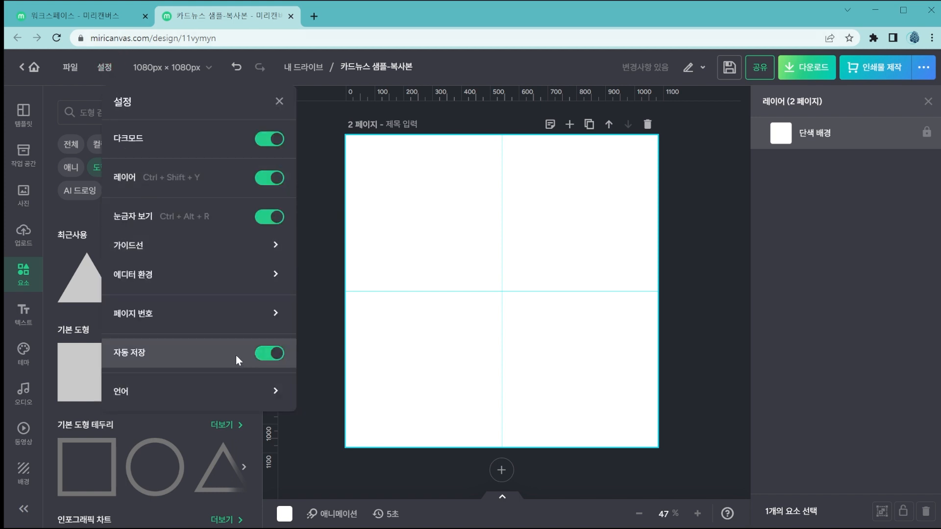
click(259, 405)
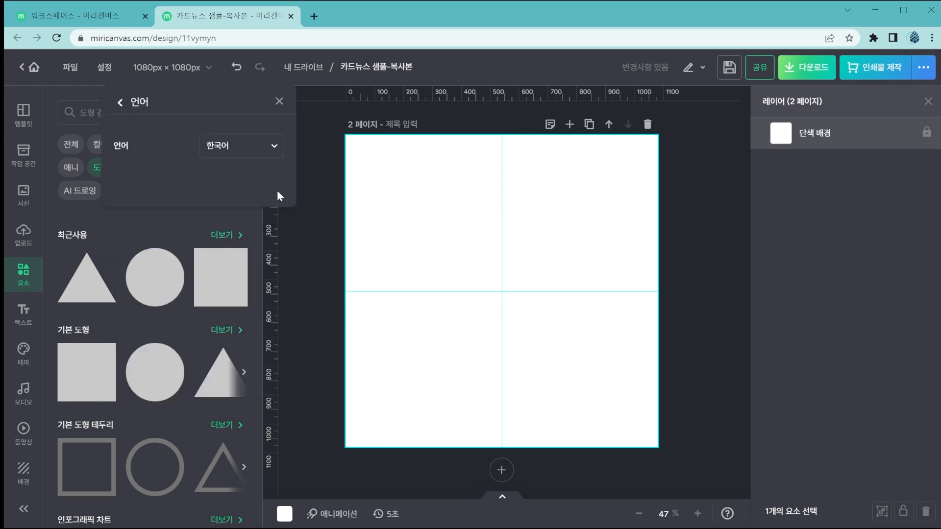
click(277, 149)
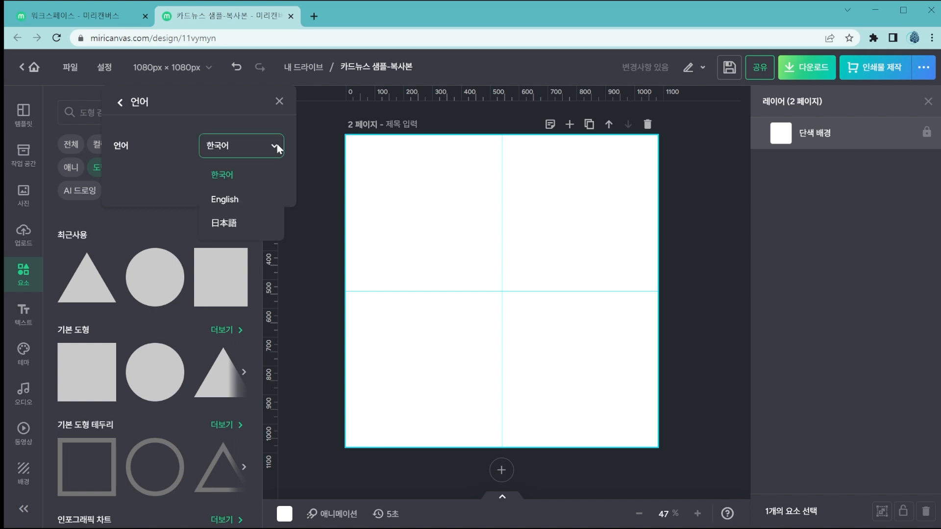
click(268, 202)
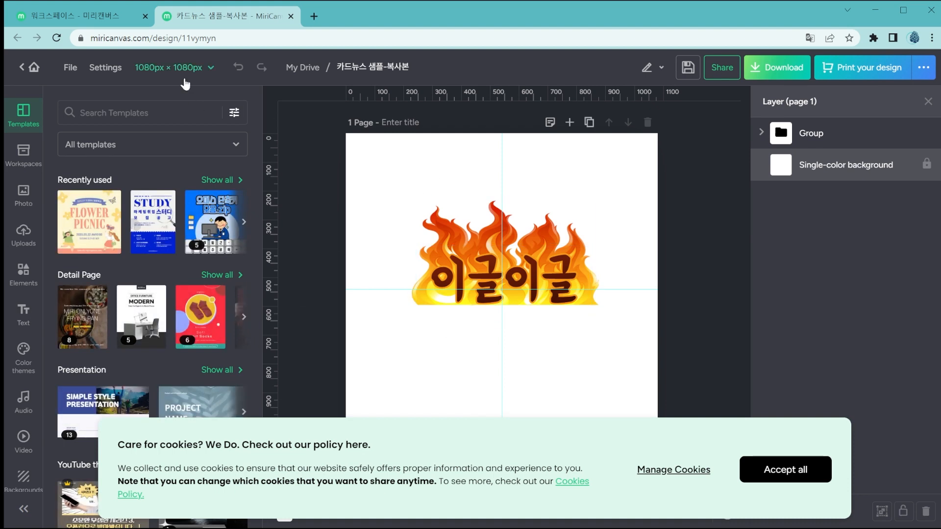
Switch the editor's language back to 한국어.
click(116, 71)
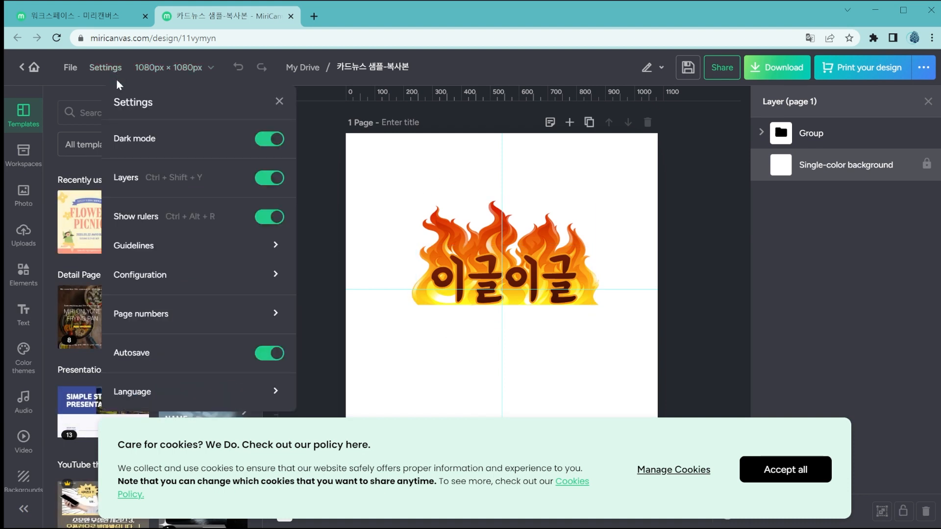
click(258, 394)
click(250, 150)
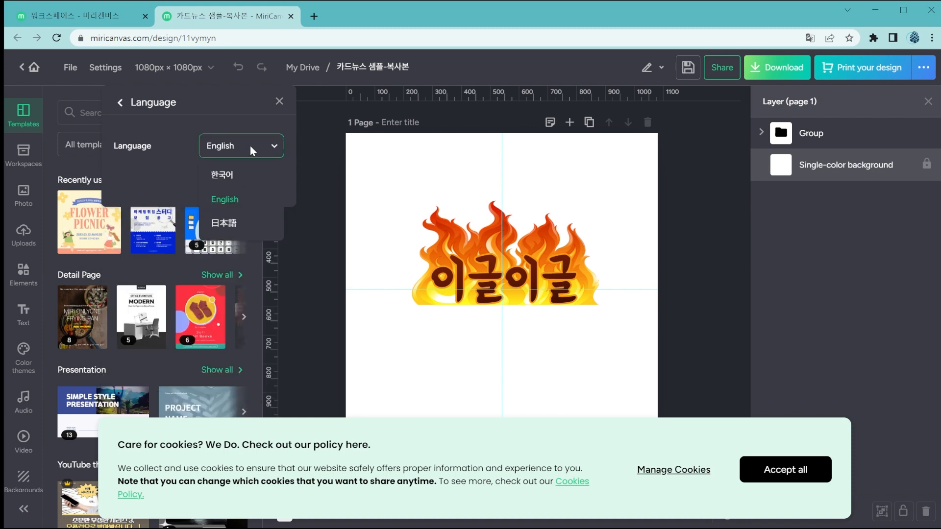
click(252, 175)
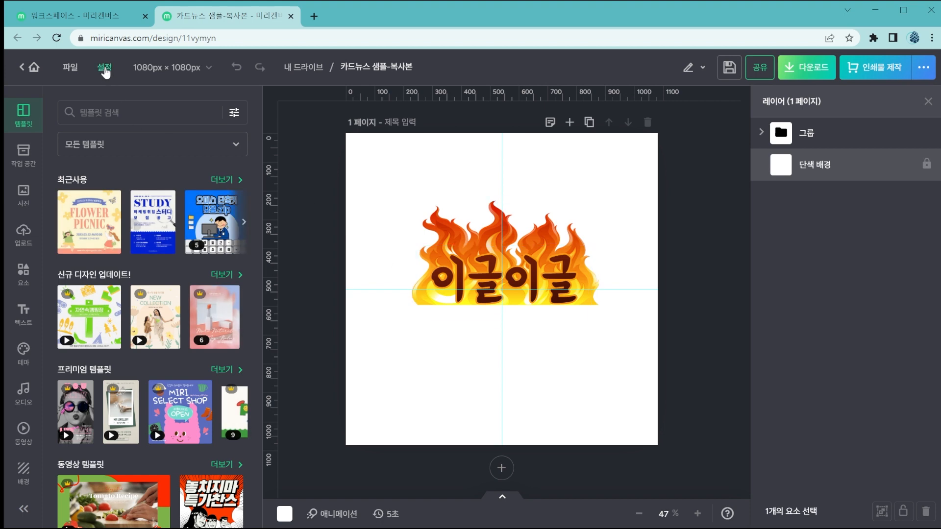
Resize the design to the YouTube channel logo preset (유튜브 채널 로고), 800 × 800 px.
click(197, 69)
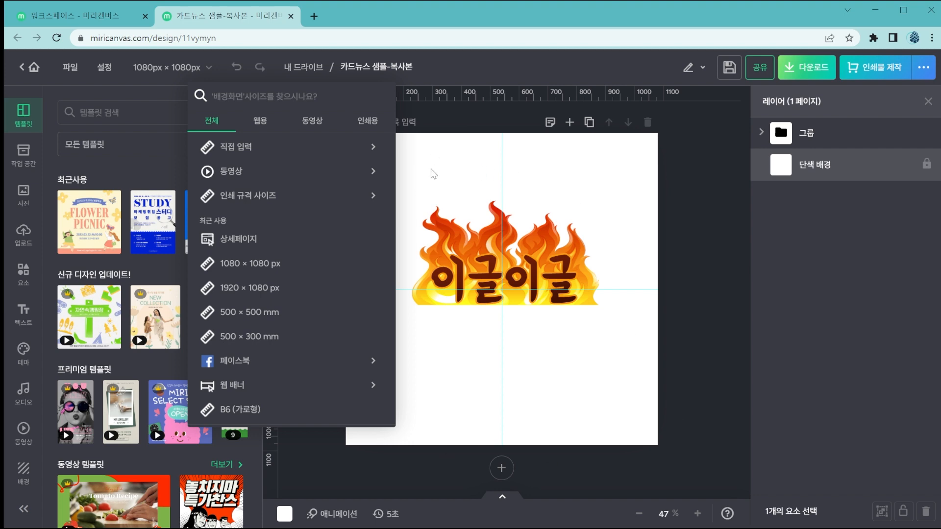
scroll(361, 189, down, 3)
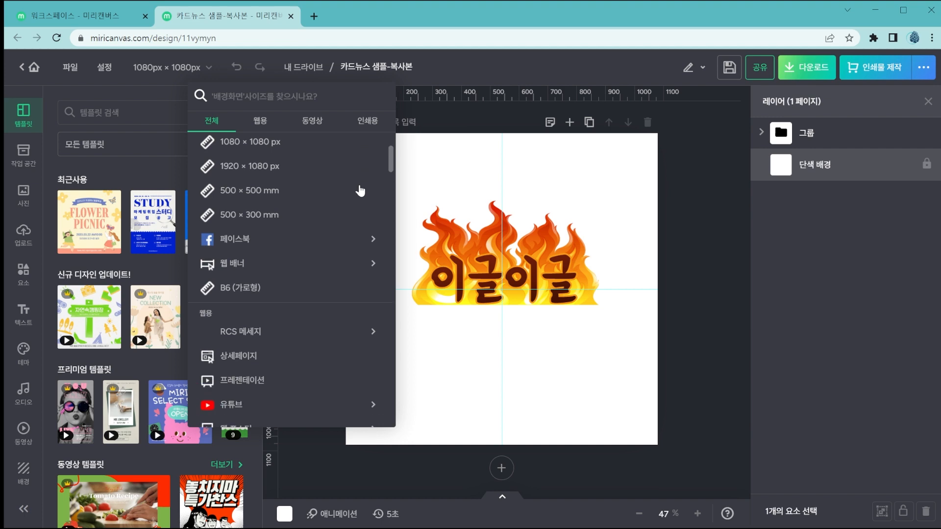
click(374, 240)
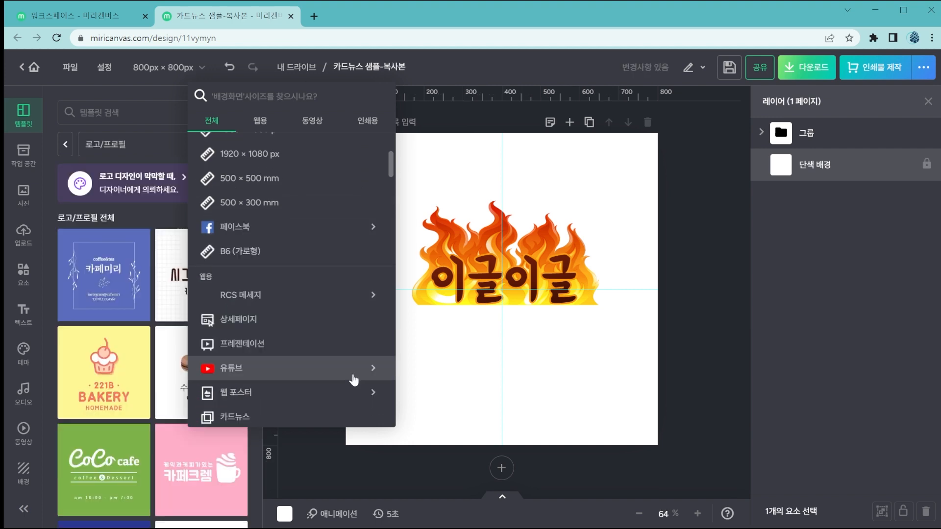
click(354, 370)
scroll(349, 366, down, 3)
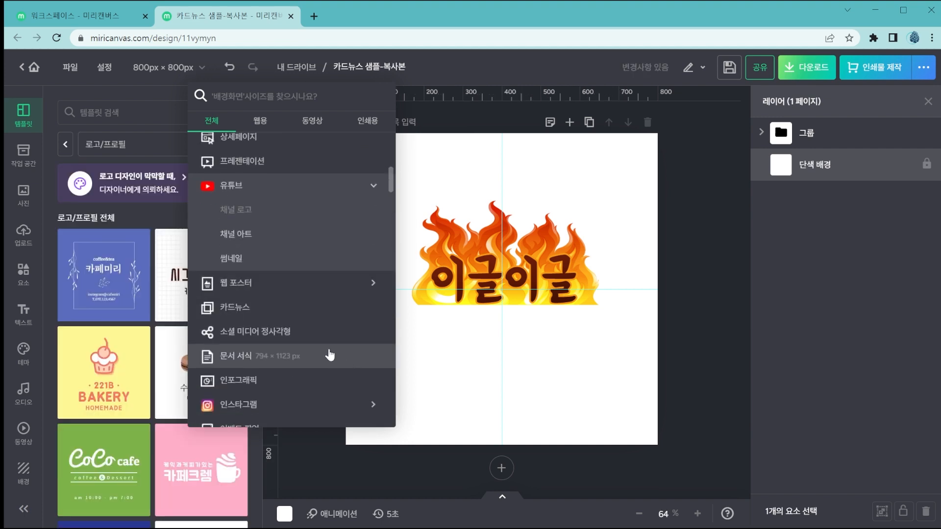
Resize the design to YouTube channel art (채널 아트), 2560 × 1440 px, and check the recently used sizes.
click(287, 241)
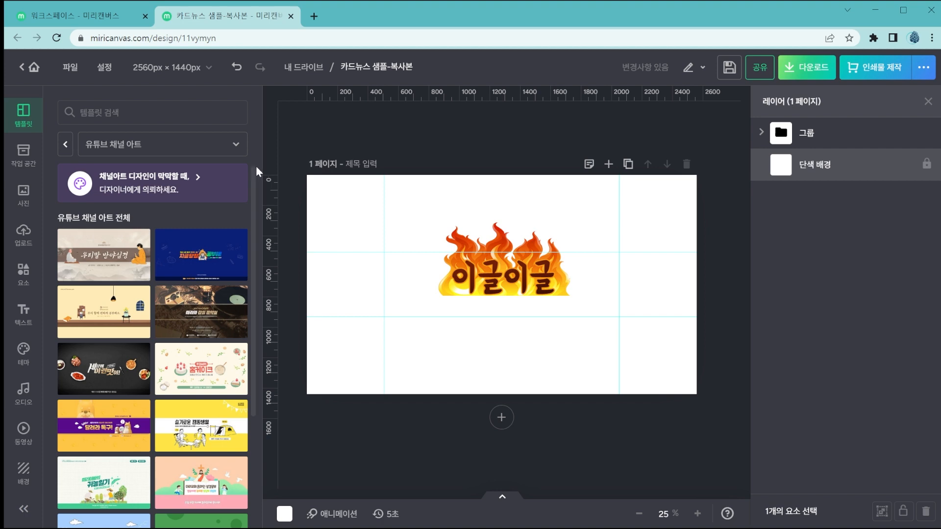
click(200, 70)
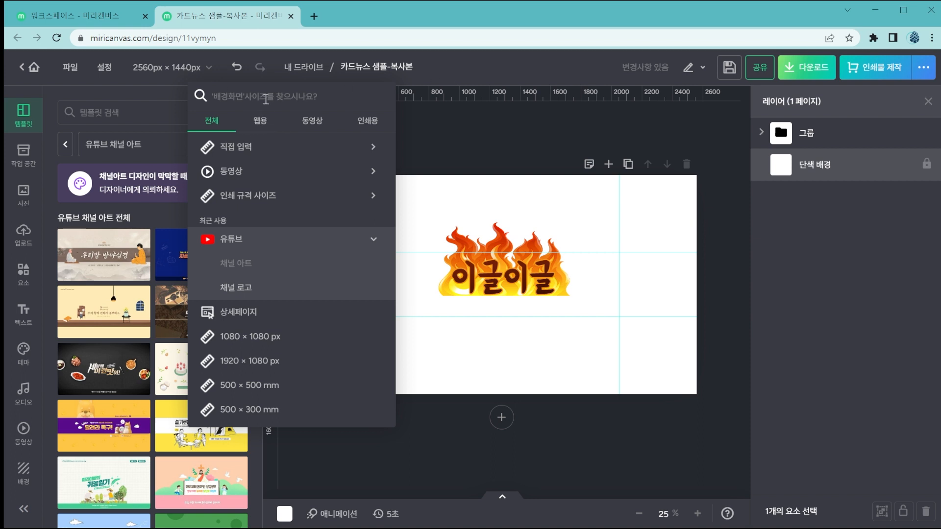
click(444, 83)
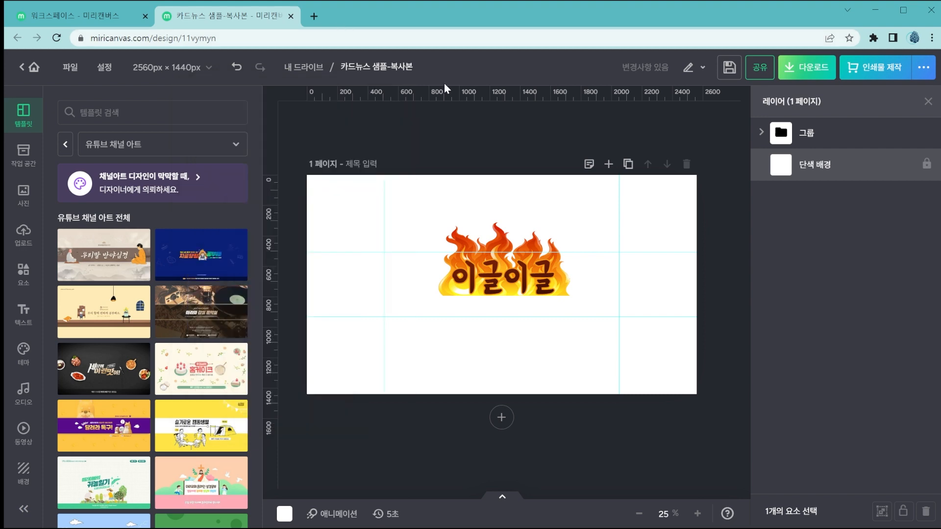
Undo the channel art resize, redo it, and undo it again.
click(235, 70)
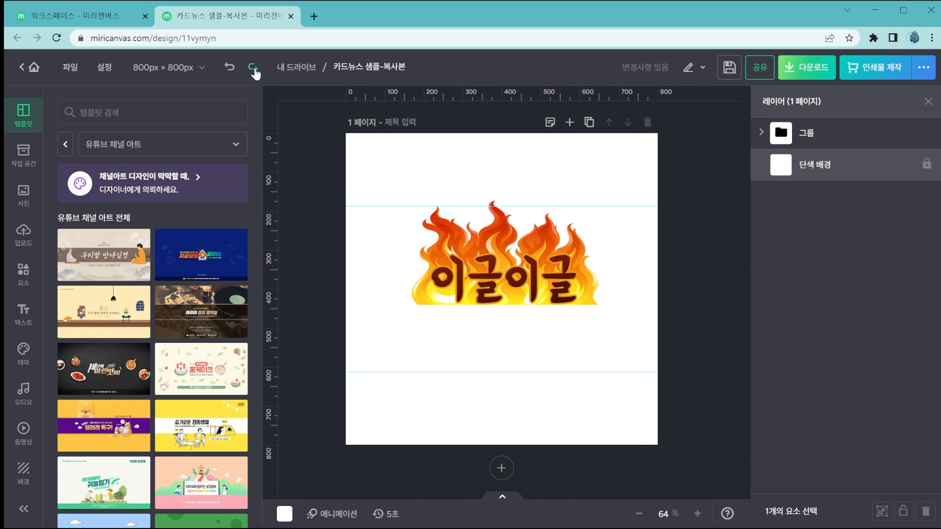
click(255, 71)
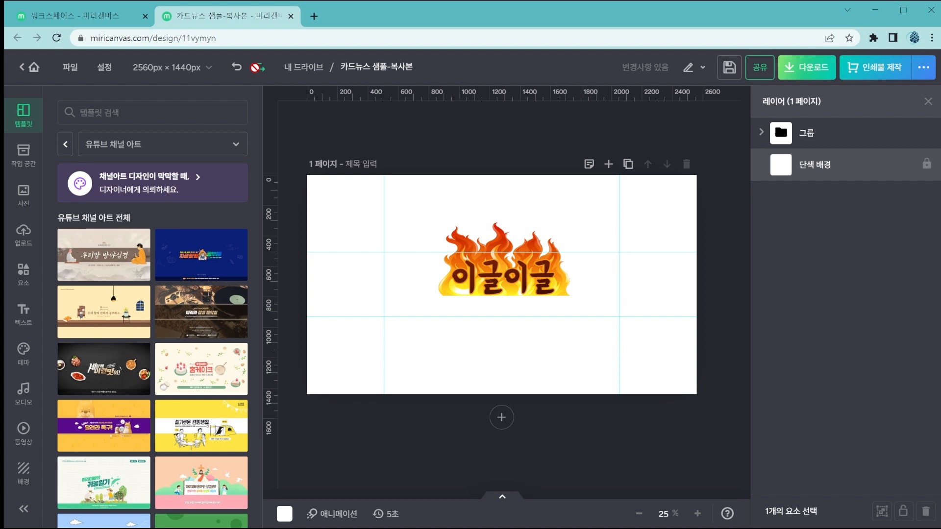
click(237, 67)
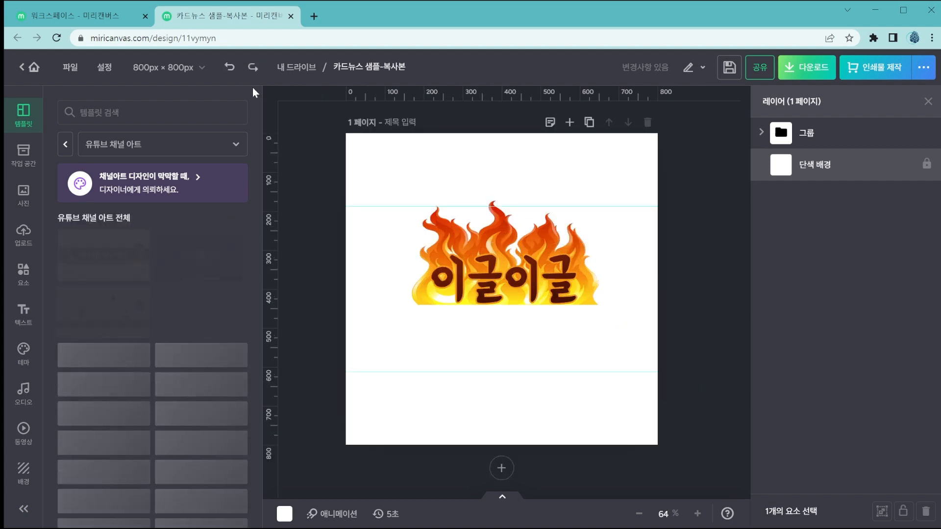